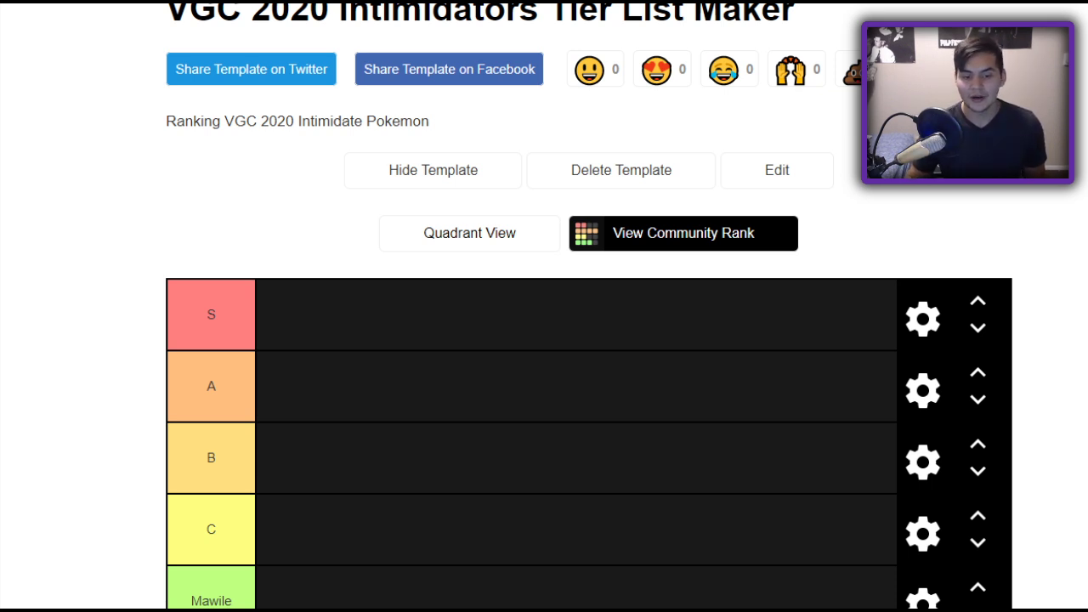
# Place Arcanine in the S tier of the VGC 2020 Intimidators tier list.
pyautogui.scroll(-5, 583, 316)
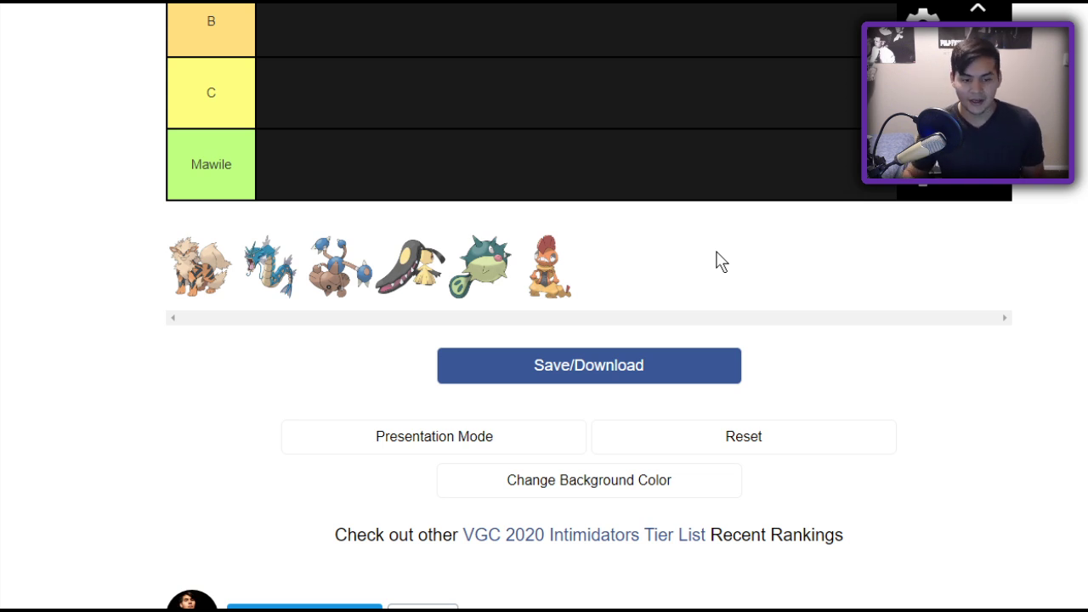
pyautogui.scroll(2, 720, 262)
pyautogui.scroll(1, 721, 263)
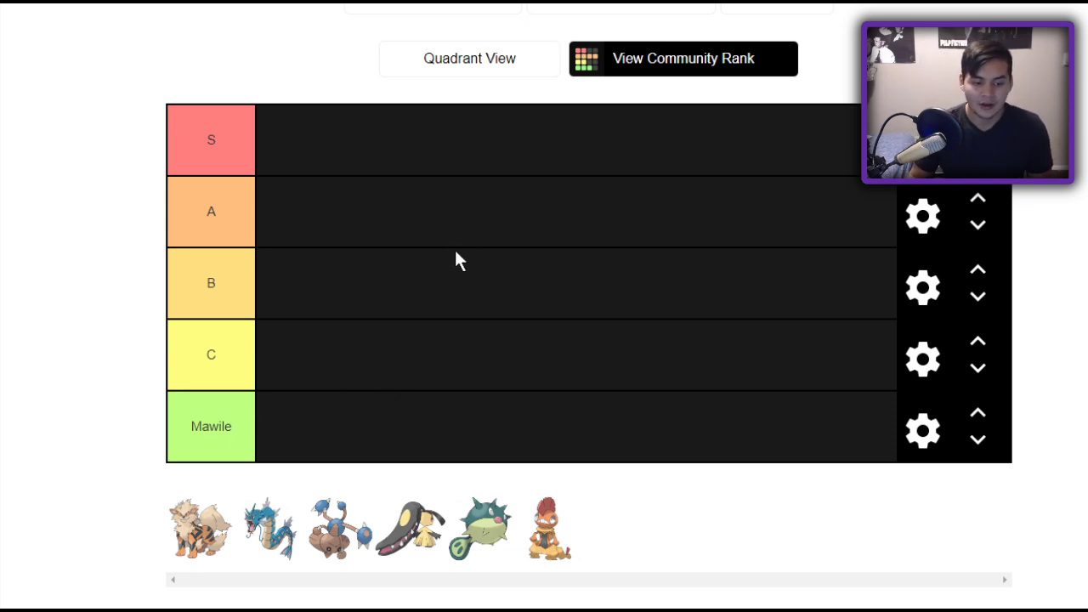
pyautogui.scroll(-1, 418, 437)
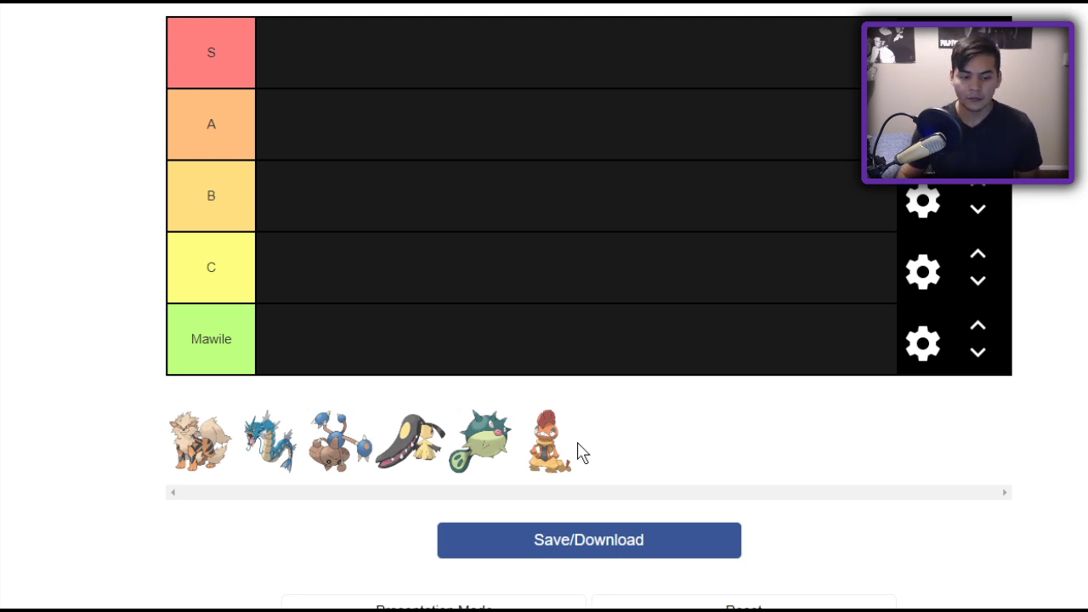
pyautogui.scroll(1, 577, 450)
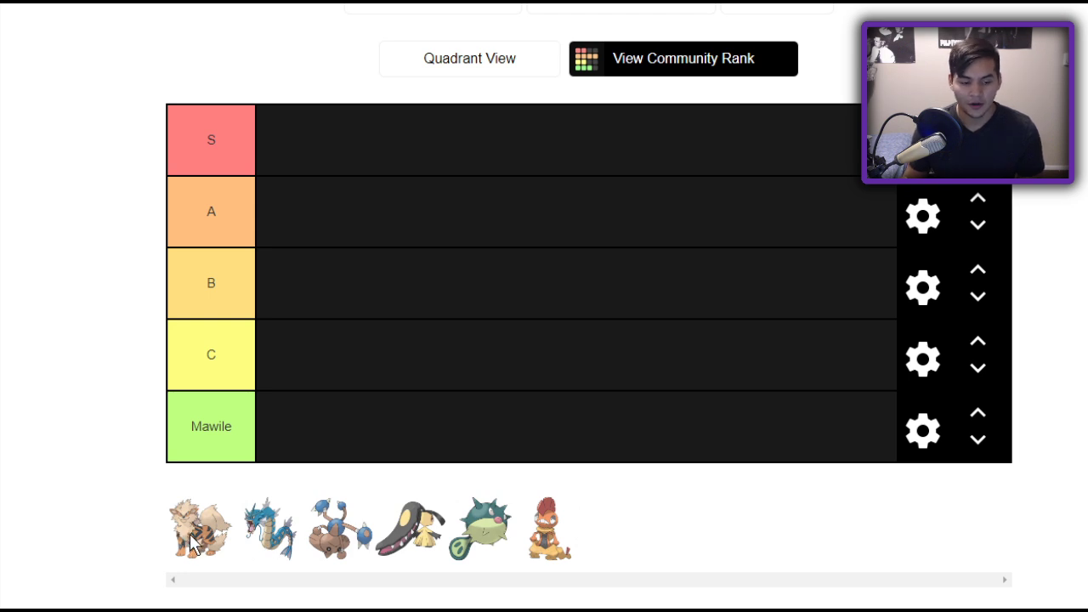
pyautogui.moveTo(192, 544); pyautogui.dragTo(317, 228)
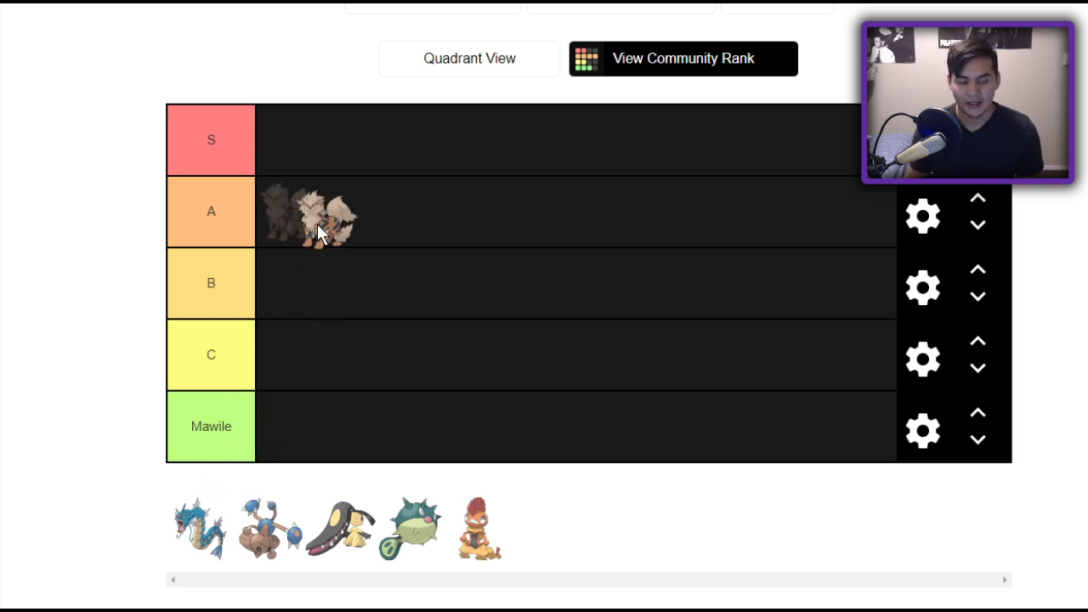
pyautogui.moveTo(318, 224); pyautogui.dragTo(298, 163)
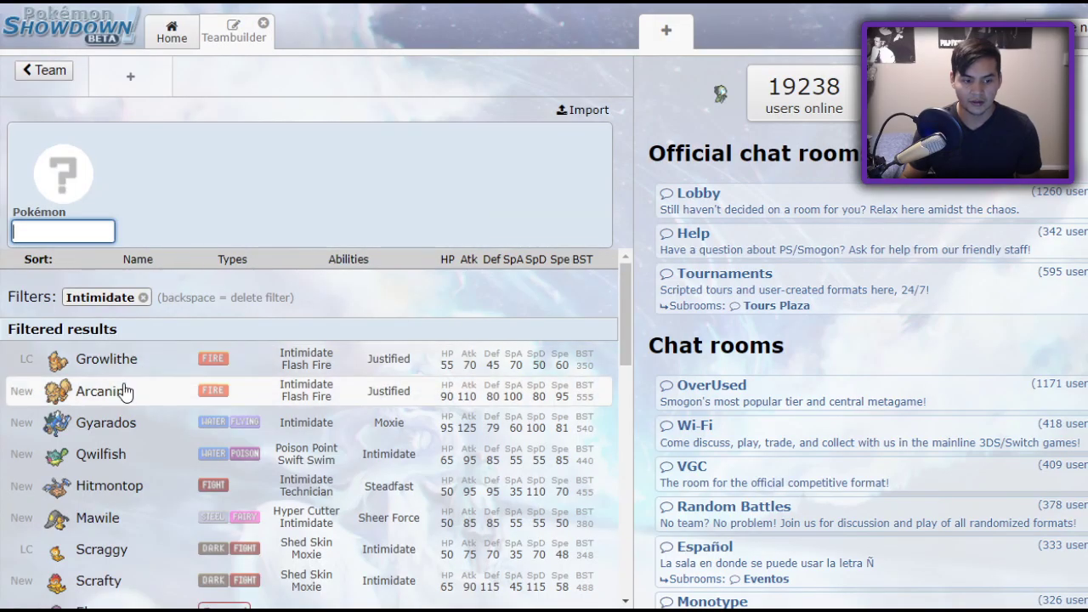
# In the Pokémon Showdown teambuilder, add Arcanine to the team and set its first two moves to Helping Hand and Will-O-Wisp.
pyautogui.click(122, 388)
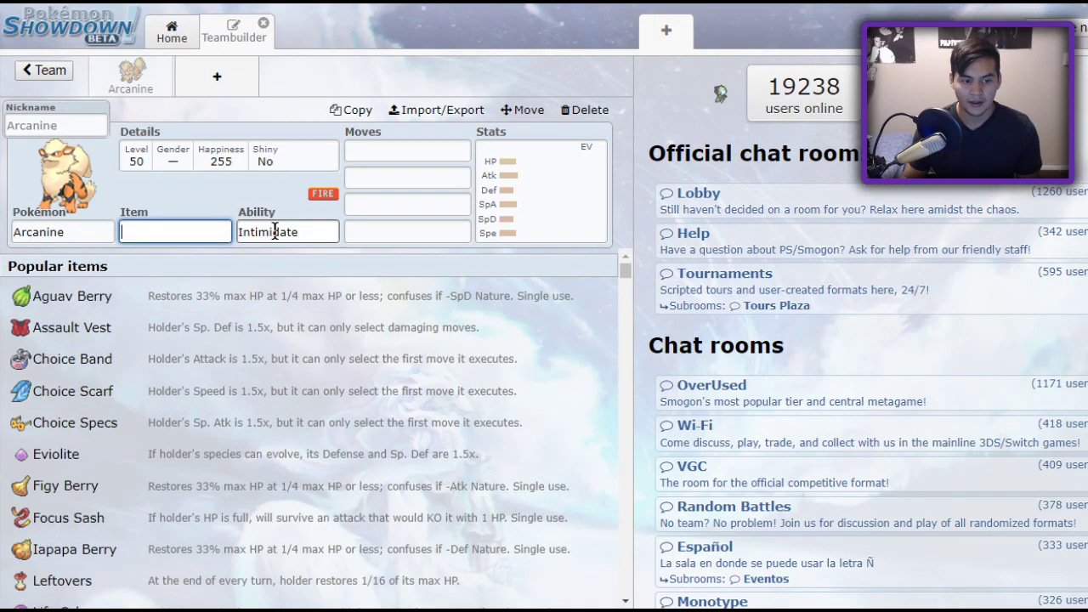
pyautogui.click(385, 150)
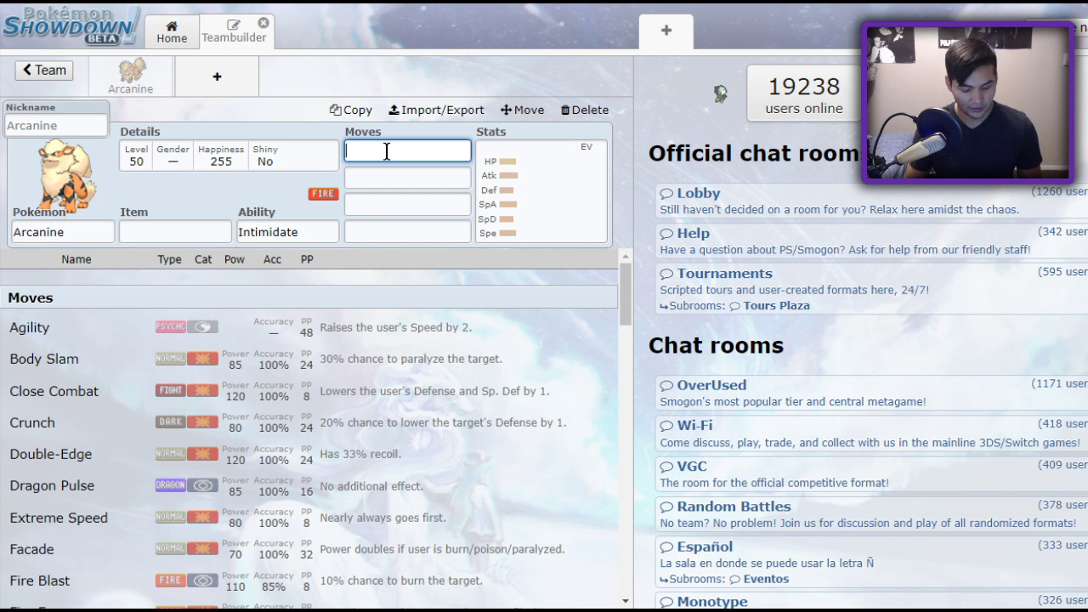
pyautogui.write('he')
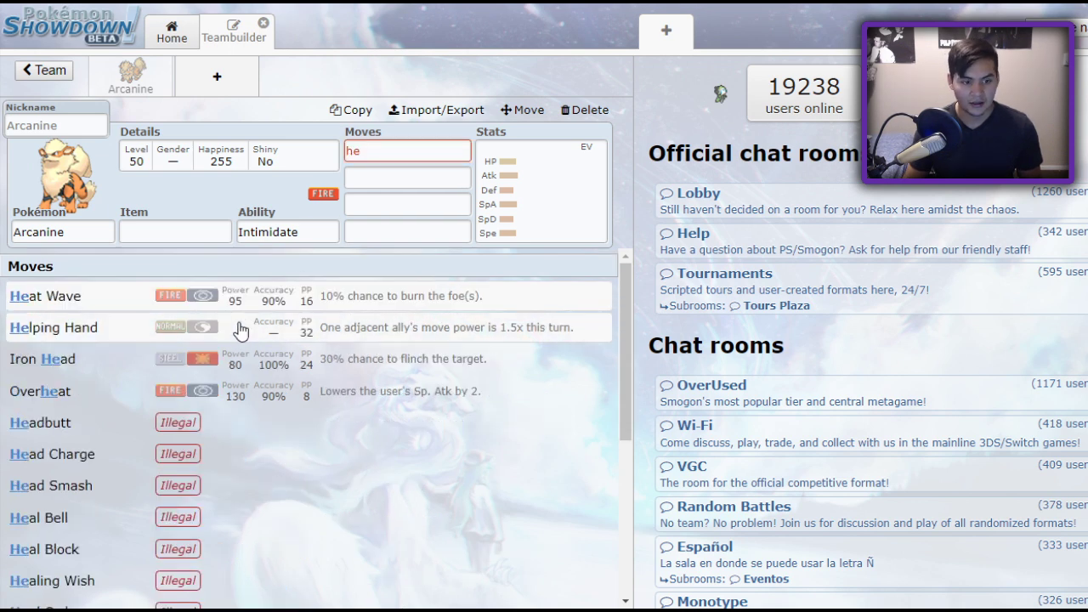
pyautogui.click(241, 329)
pyautogui.write('will')
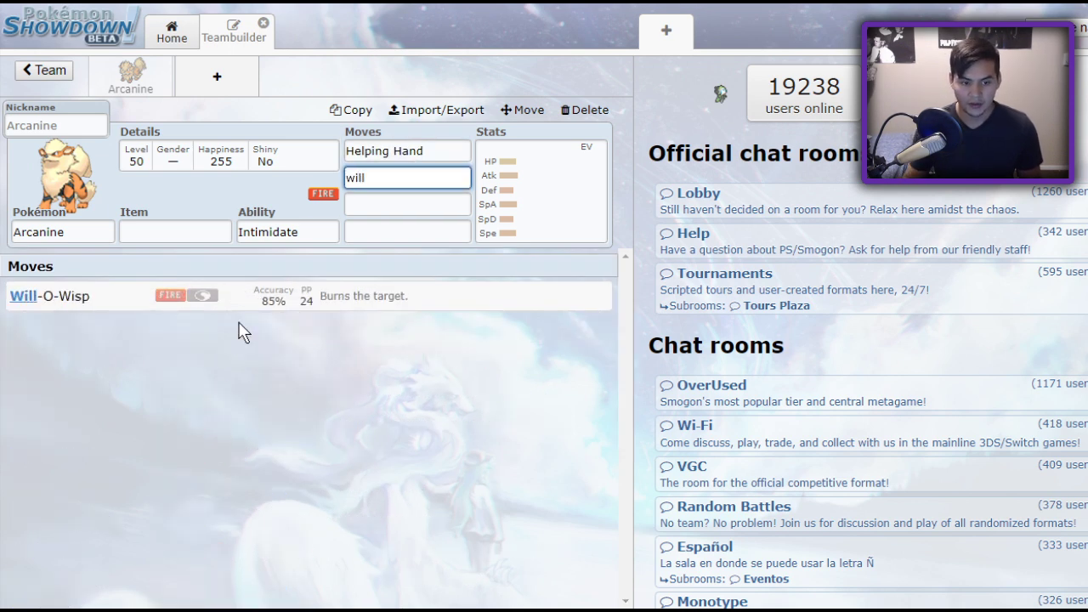
pyautogui.click(243, 298)
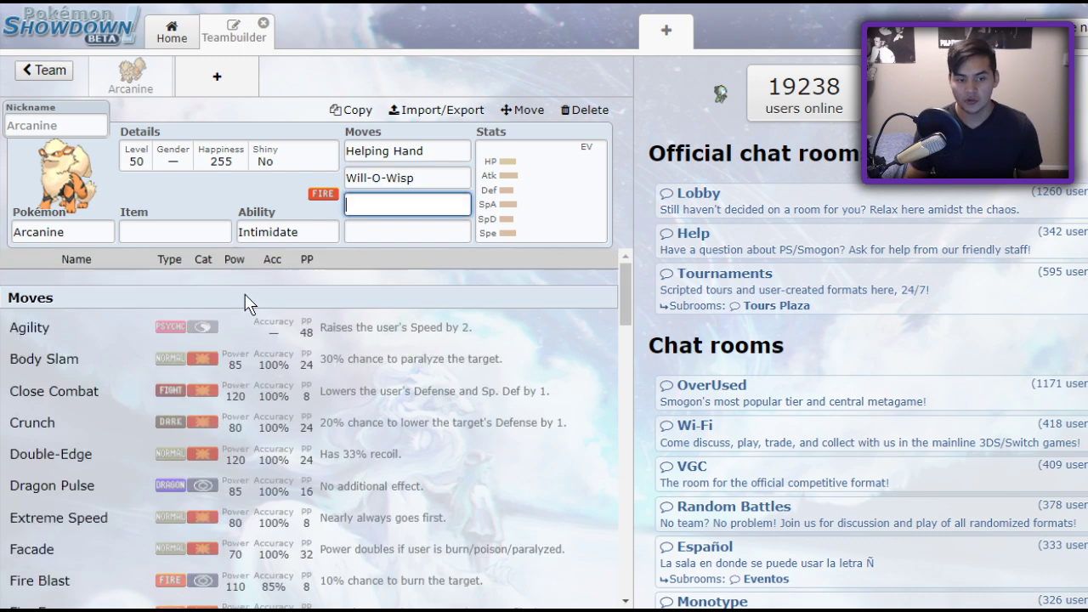
# Set Arcanine's third move to Flare Blitz and its fourth move to Morning Sun.
pyautogui.click(510, 242)
pyautogui.click(407, 210)
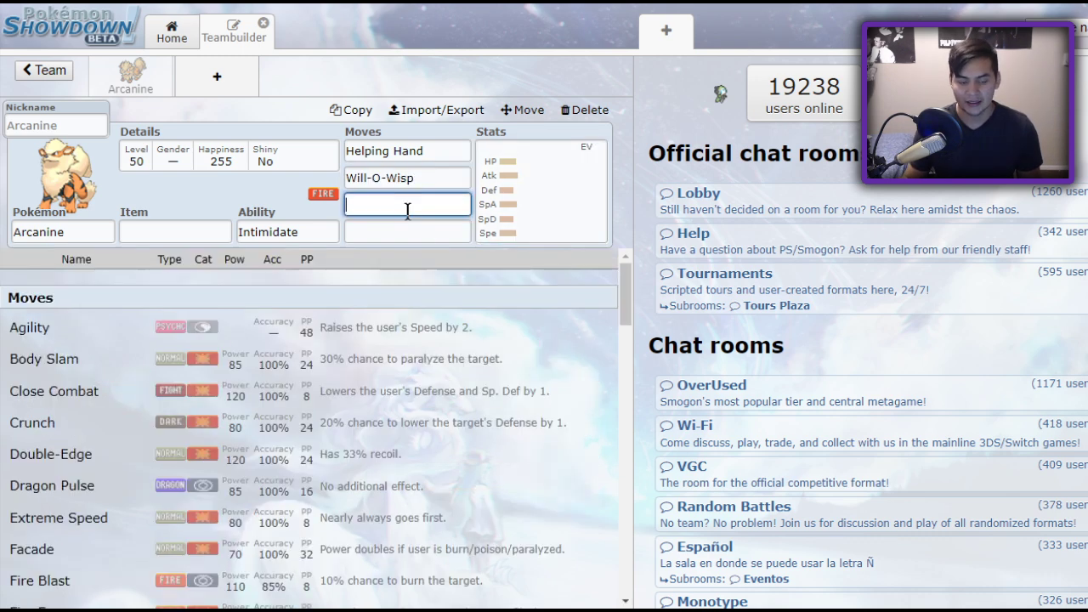
pyautogui.write('fla')
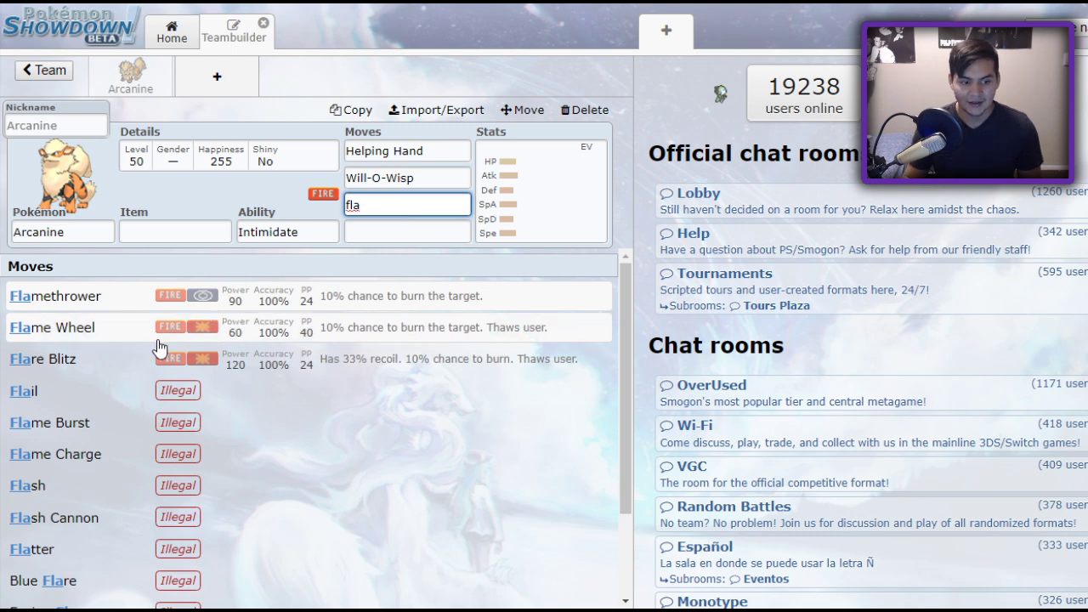
pyautogui.click(153, 355)
pyautogui.write('pro')
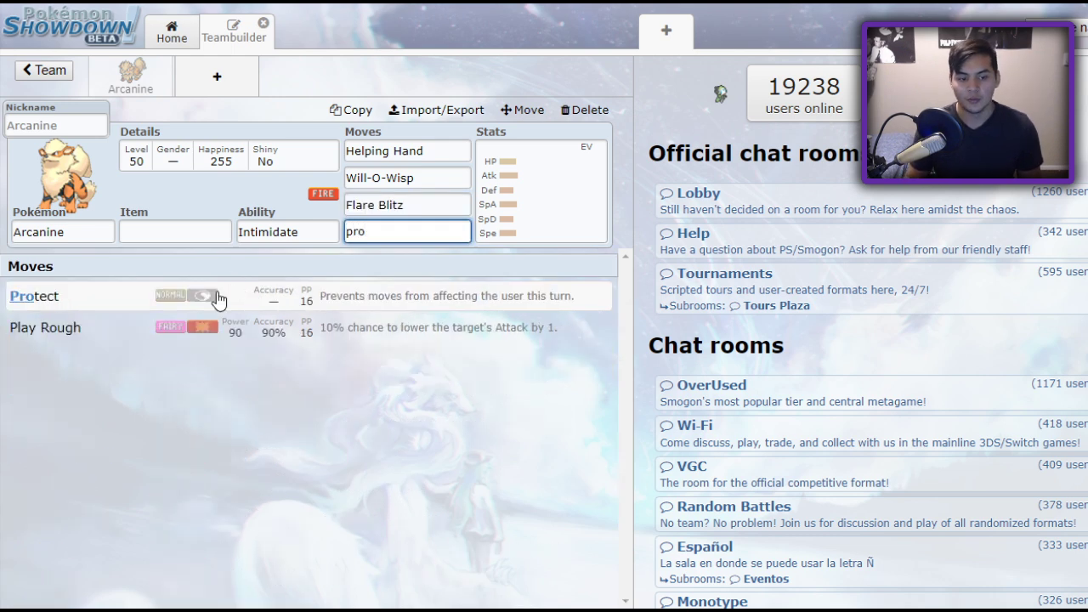
pyautogui.doubleClick(380, 231)
pyautogui.write('mo')
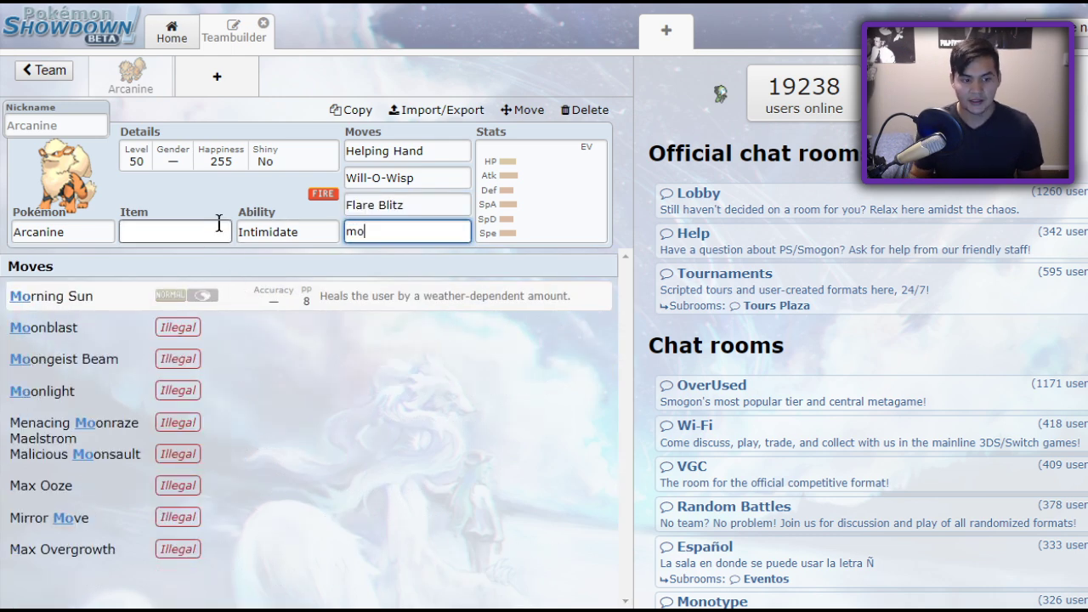
pyautogui.click(333, 296)
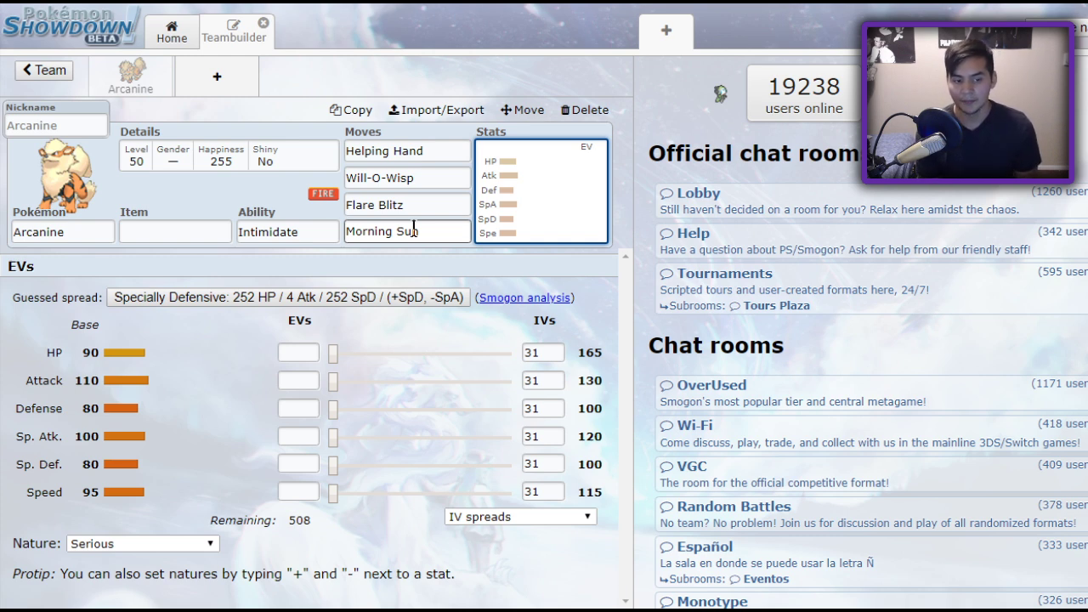
# Give Arcanine the Sitrus Berry as its held item.
pyautogui.click(214, 237)
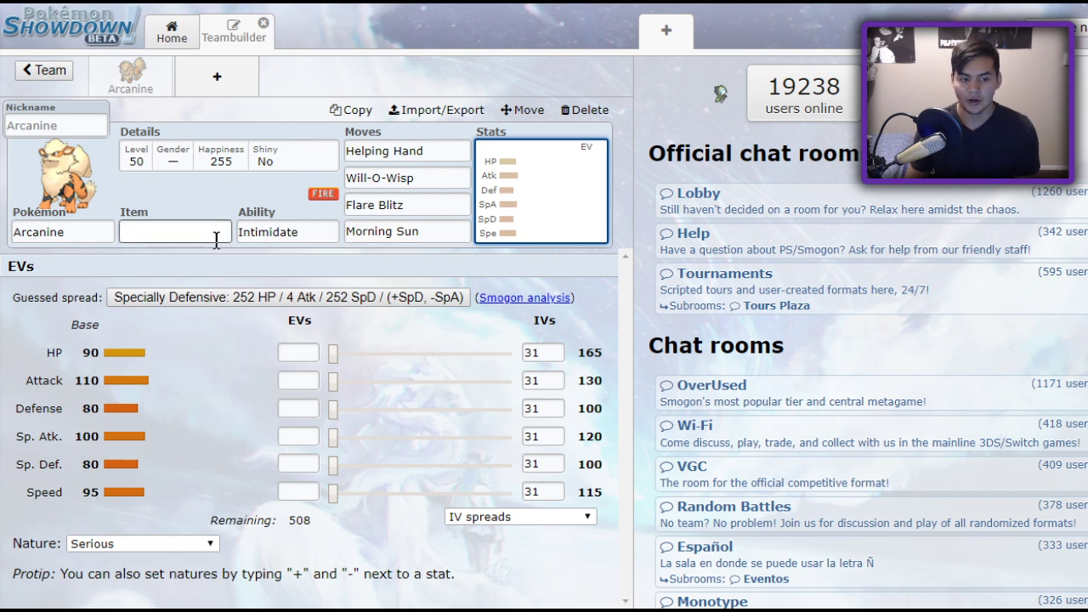
pyautogui.write('lef')
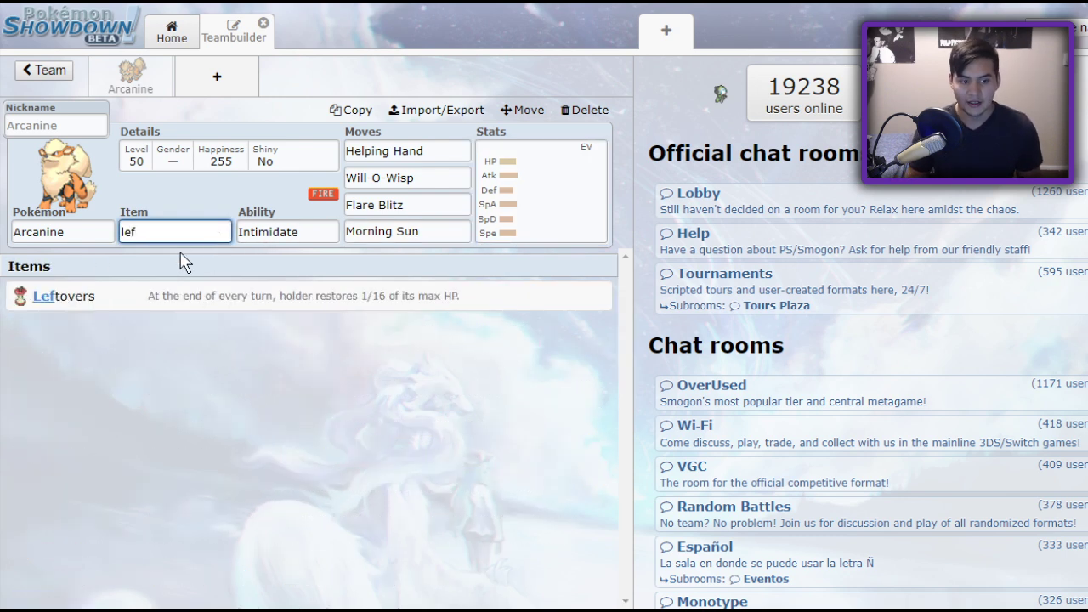
pyautogui.hotkey('ctrl', 'a')
pyautogui.press('BackSpace')
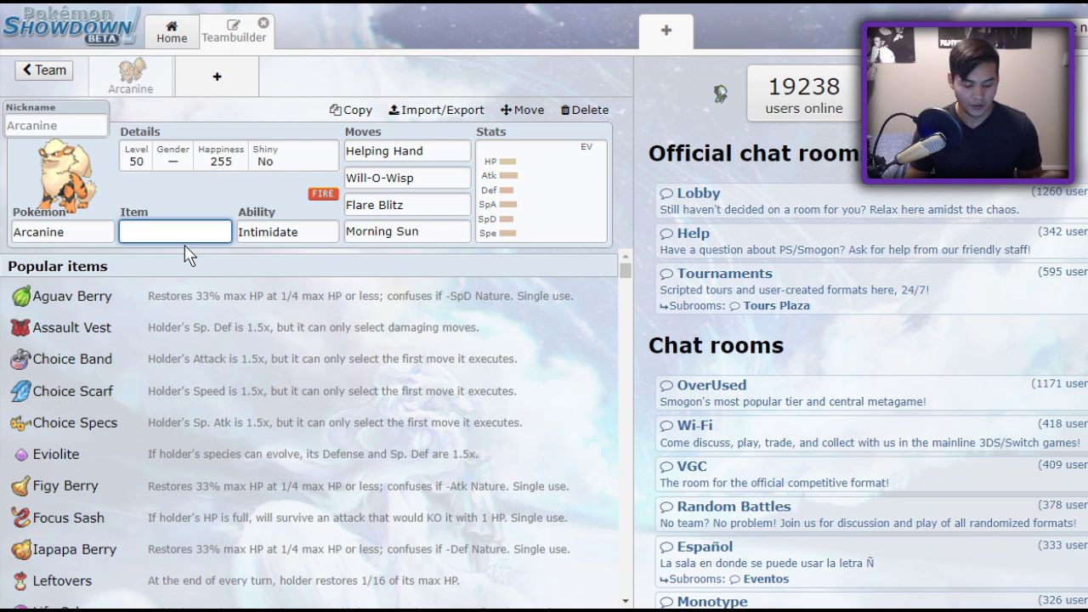
pyautogui.write('r')
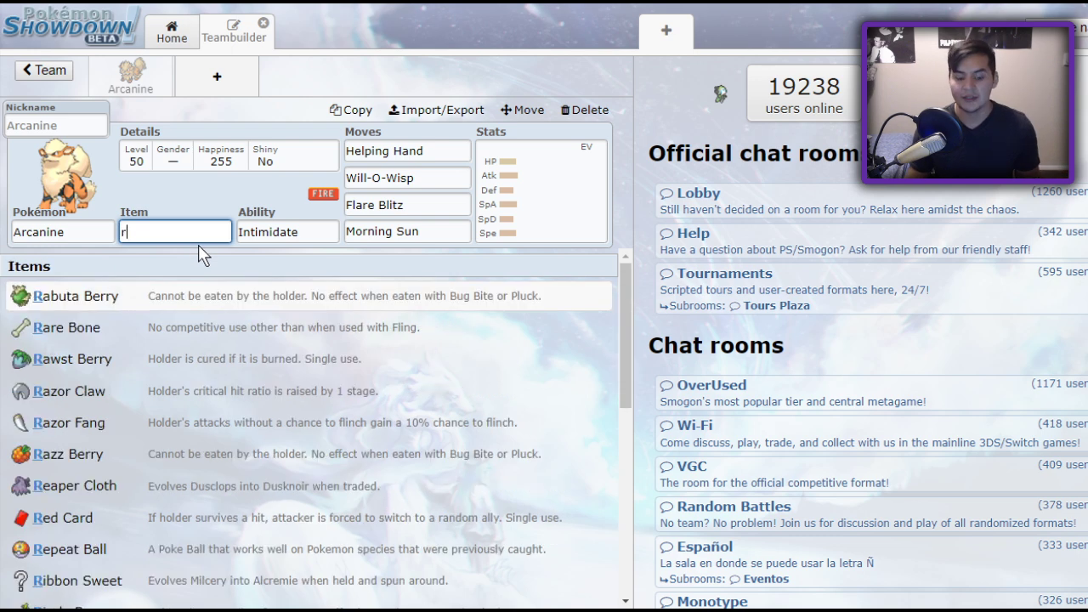
pyautogui.press('BackSpace')
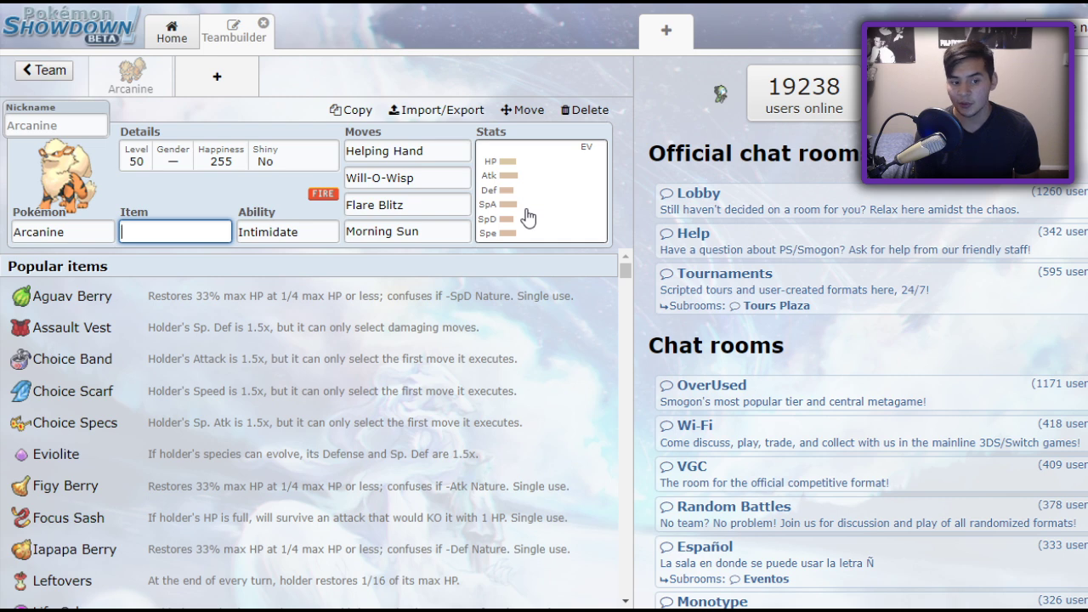
pyautogui.write('si')
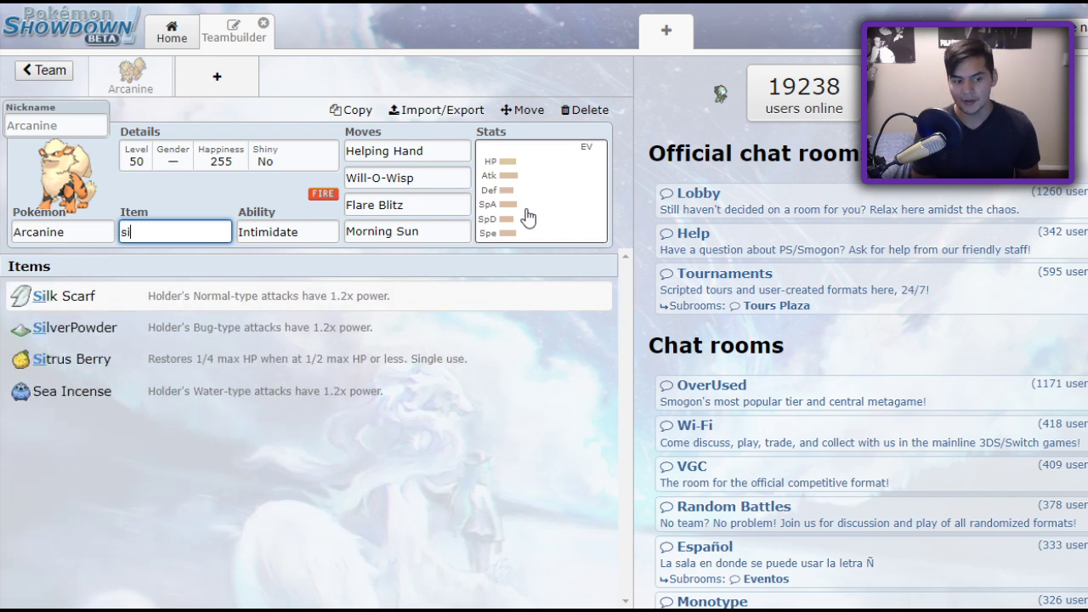
pyautogui.click(162, 362)
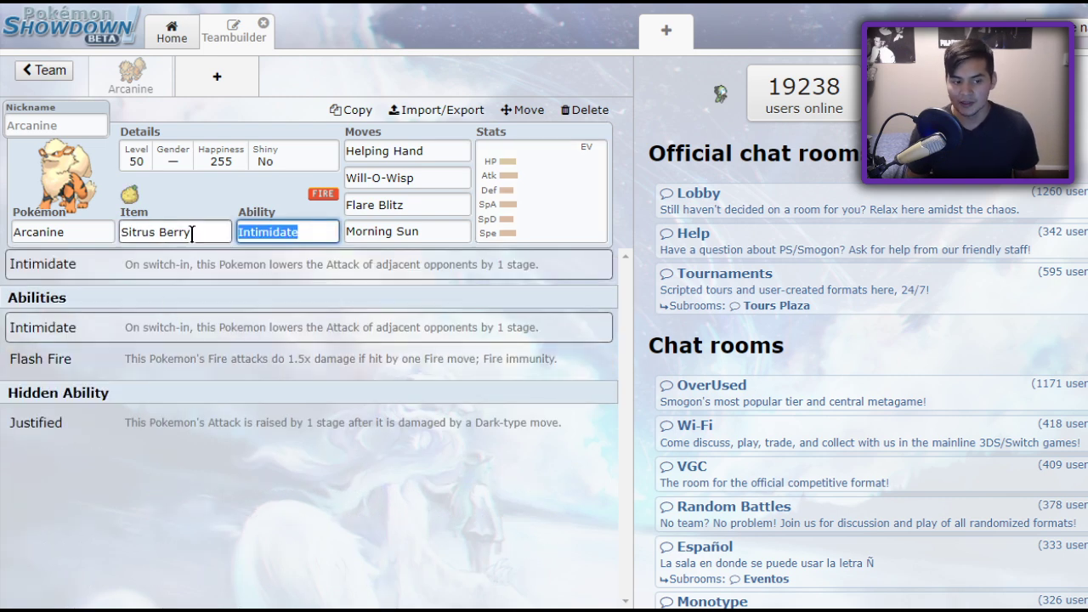
# Replace Arcanine's held item with the Figy Berry.
pyautogui.hotkey('shift', 'Tab')
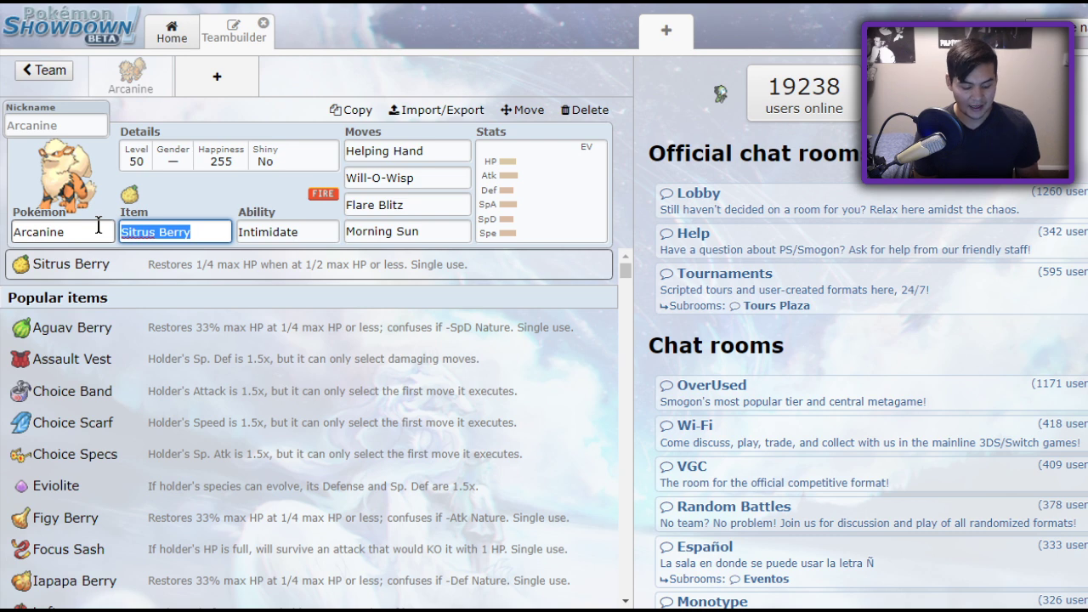
pyautogui.write('au')
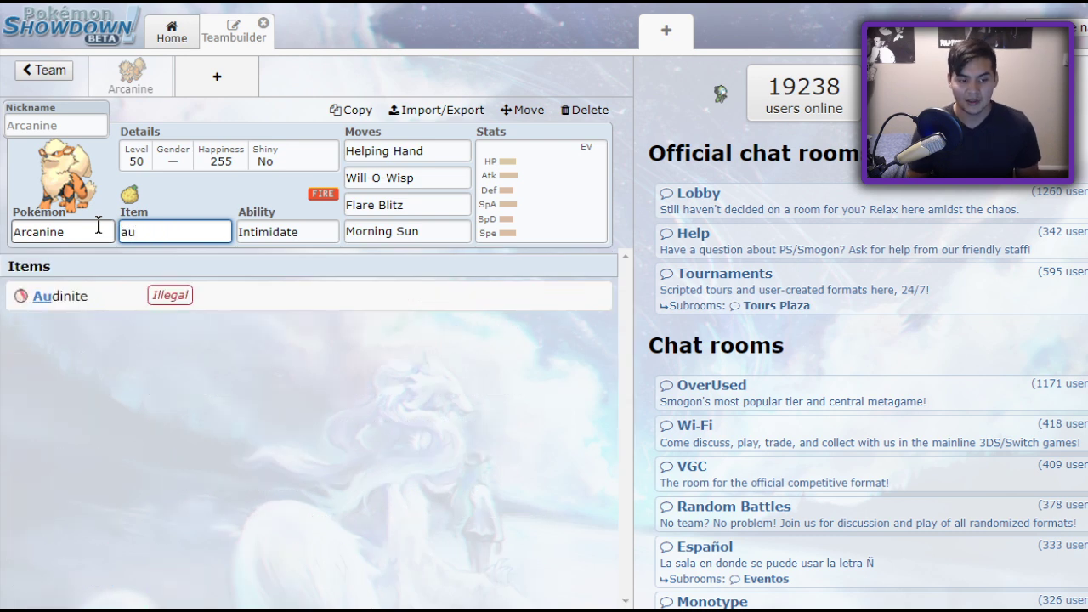
pyautogui.press('BackSpace')
pyautogui.press('BackSpace')
pyautogui.write('fi')
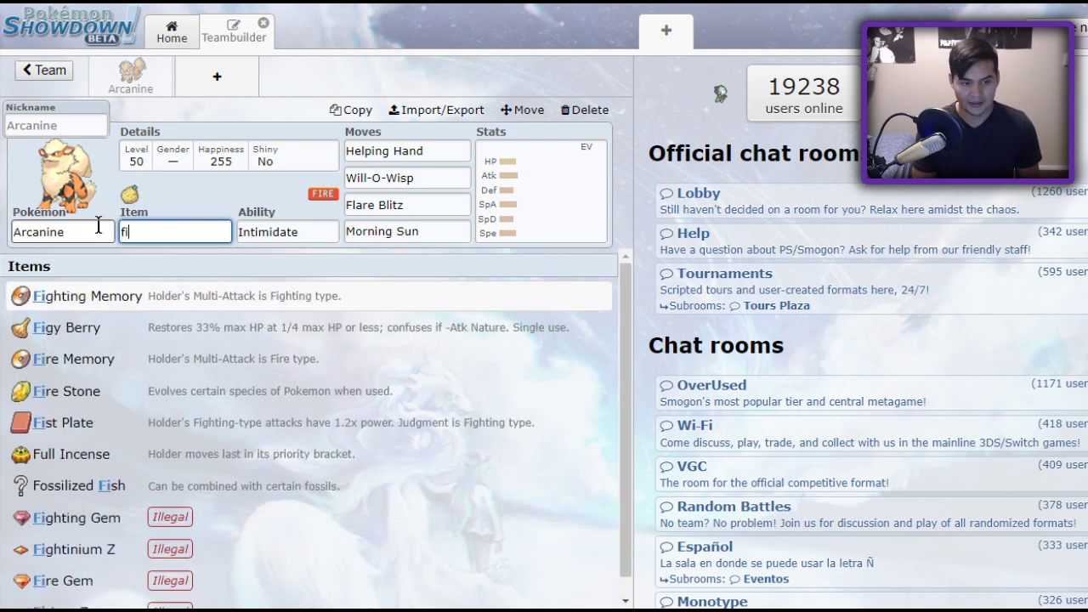
pyautogui.press('Down')
pyautogui.press('Return')
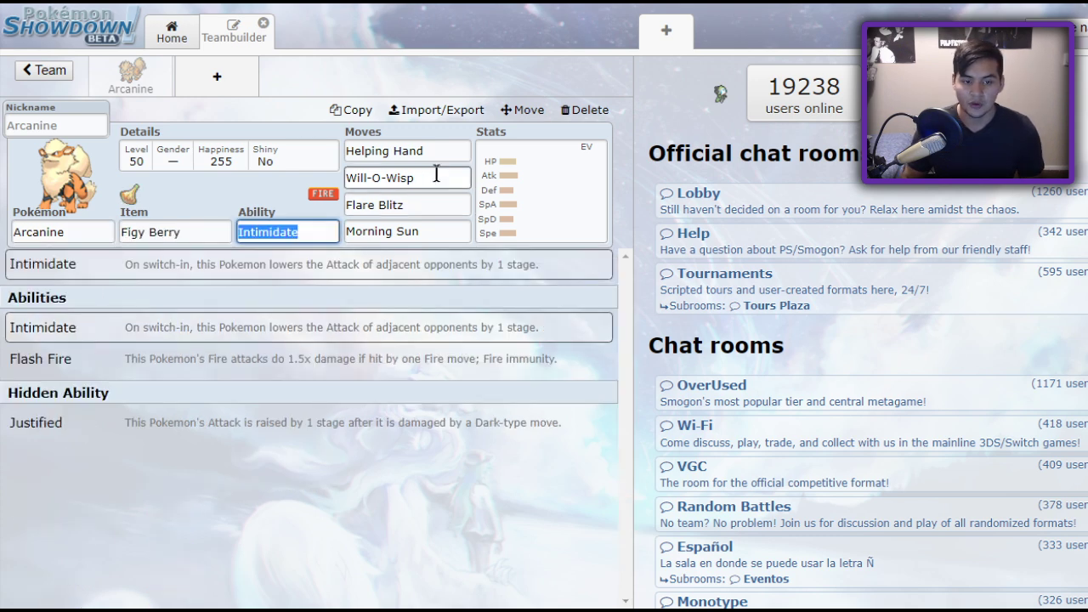
# Review Arcanine's moves and stats, and replace Morning Sun with the first move matching "sn".
pyautogui.click(437, 177)
pyautogui.click(431, 204)
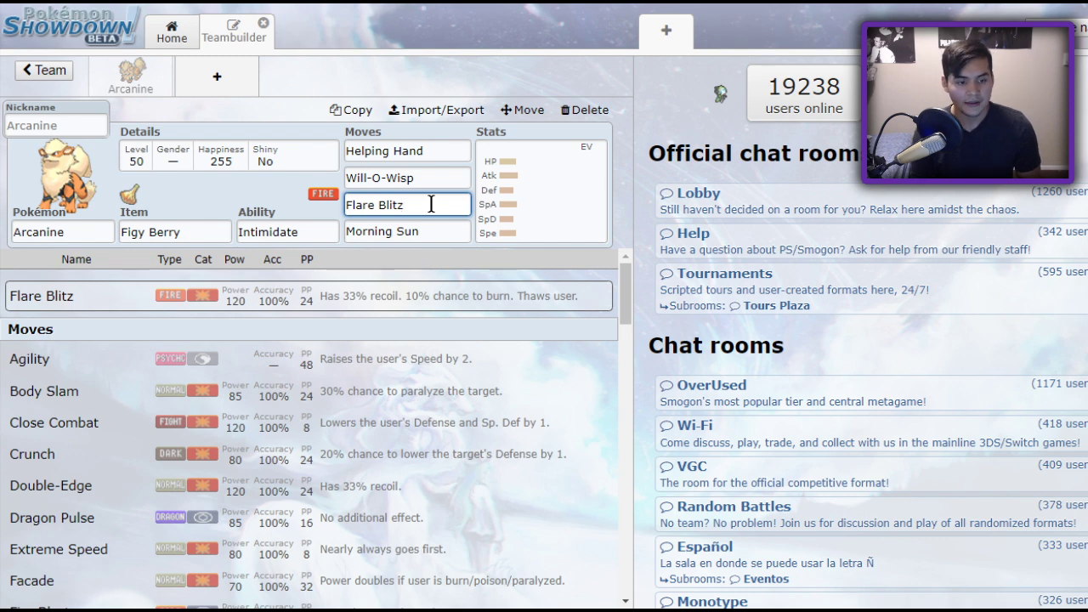
pyautogui.click(552, 221)
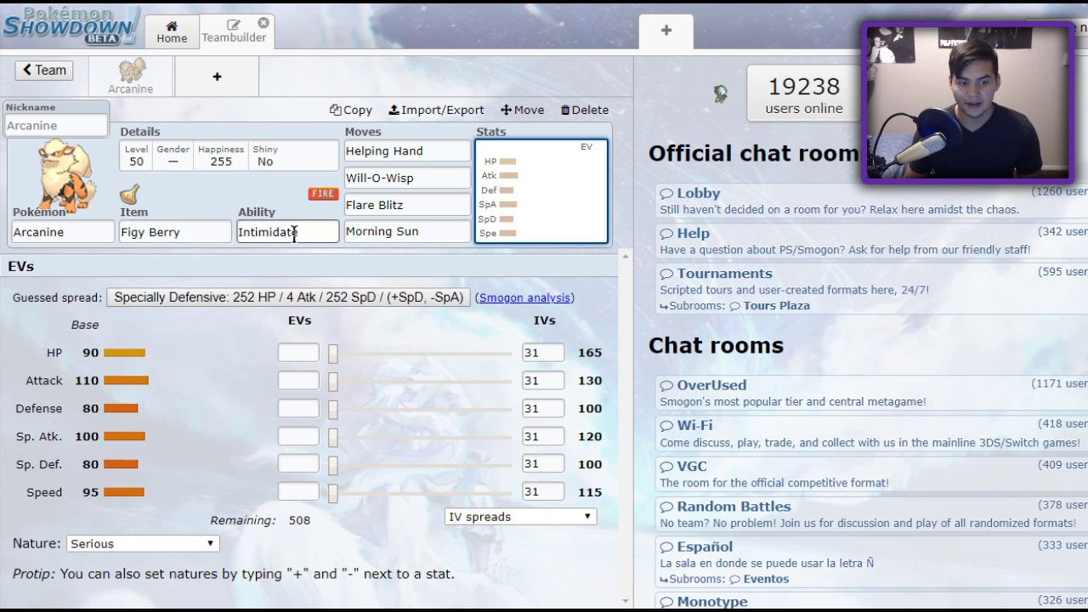
pyautogui.click(399, 232)
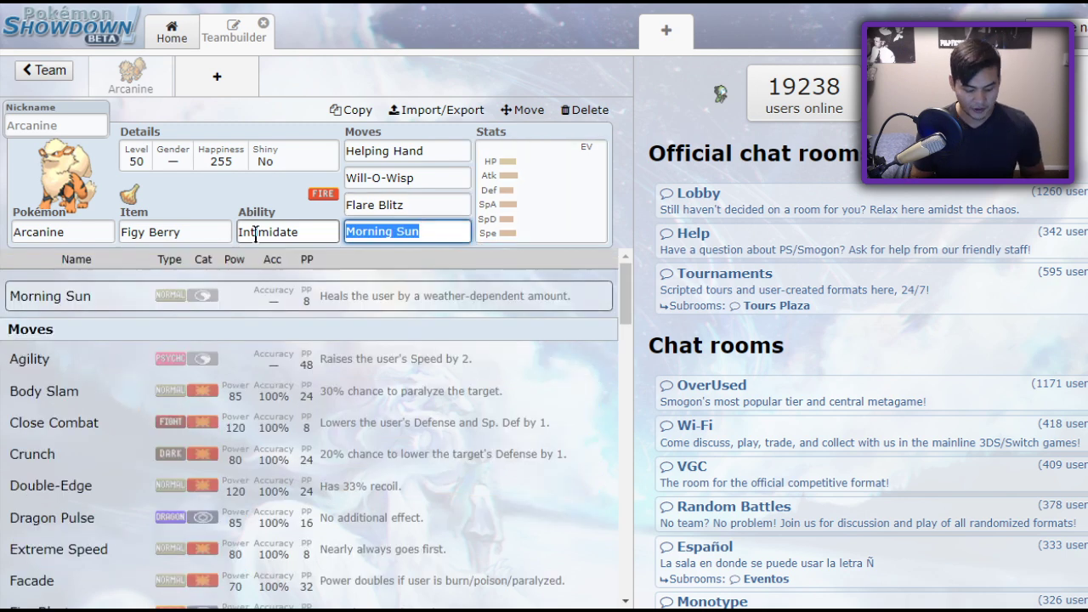
pyautogui.write('sn')
pyautogui.click(265, 306)
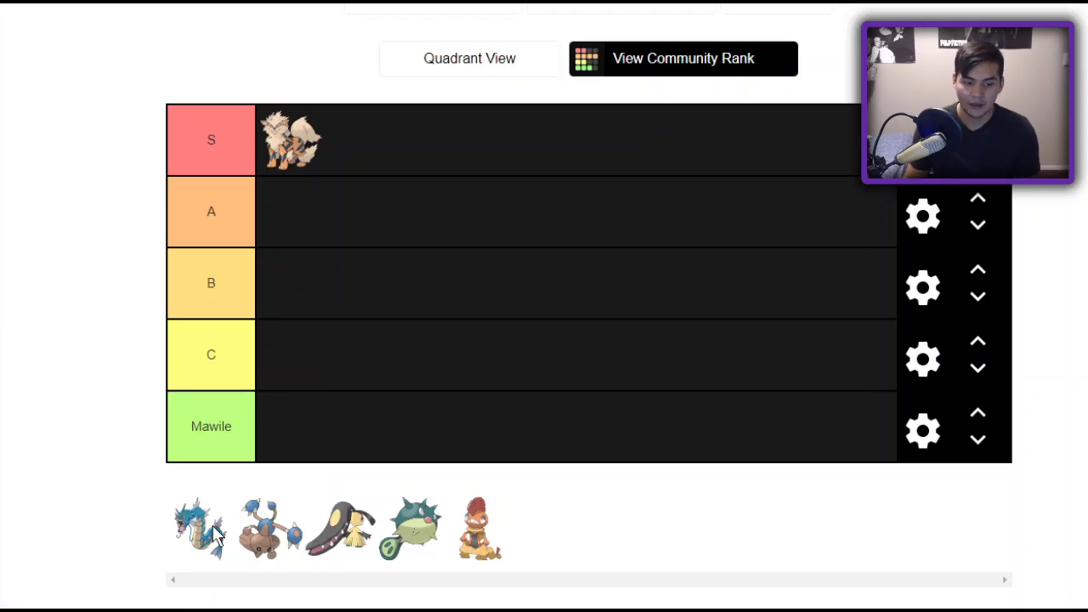
# Place Gyarados in the A tier of the tier list, and add Gyarados to the team in the Pokémon Showdown teambuilder.
pyautogui.moveTo(201, 534); pyautogui.dragTo(348, 216)
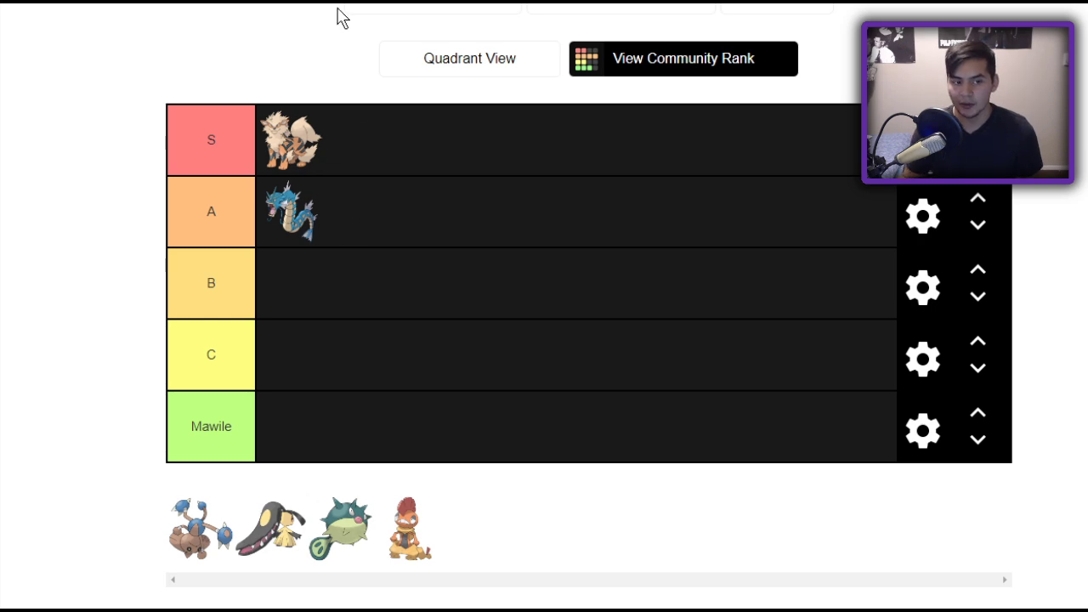
pyautogui.hotkey('ctrl', 'Tab')
pyautogui.click(215, 74)
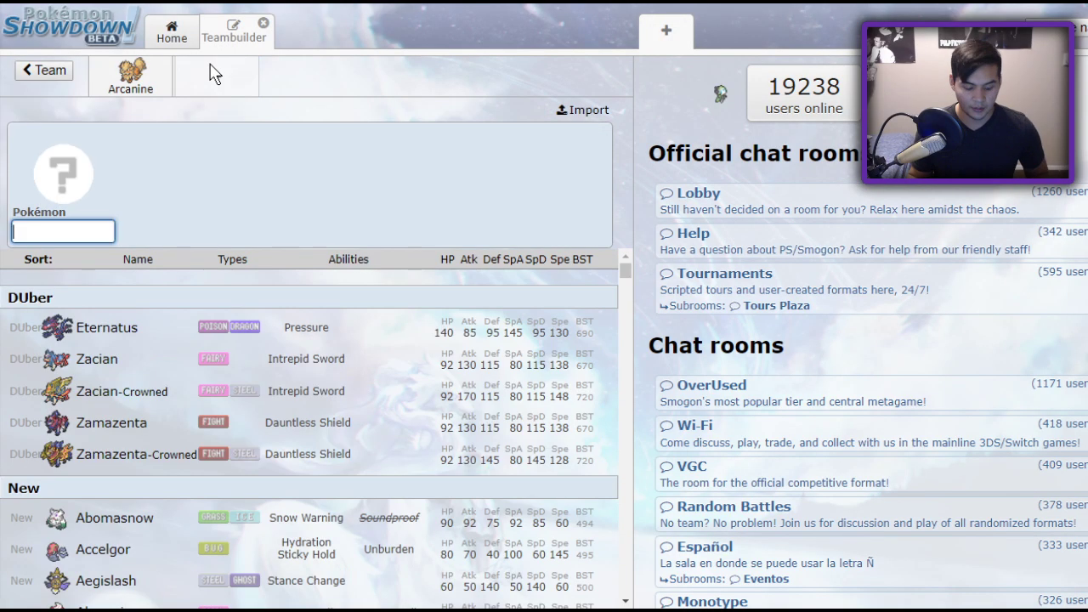
pyautogui.write('gya')
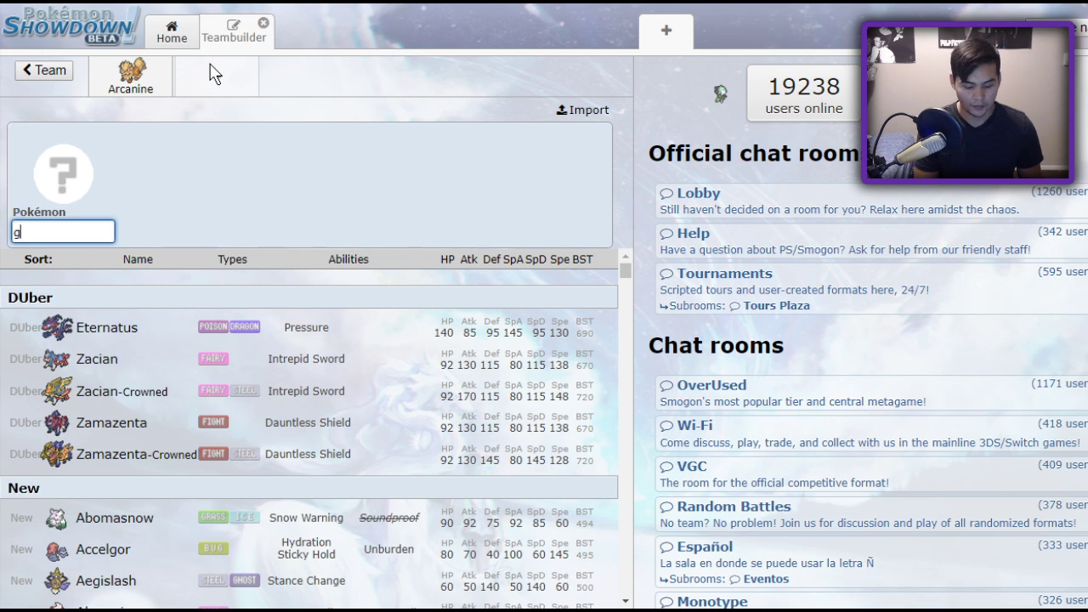
pyautogui.click(217, 301)
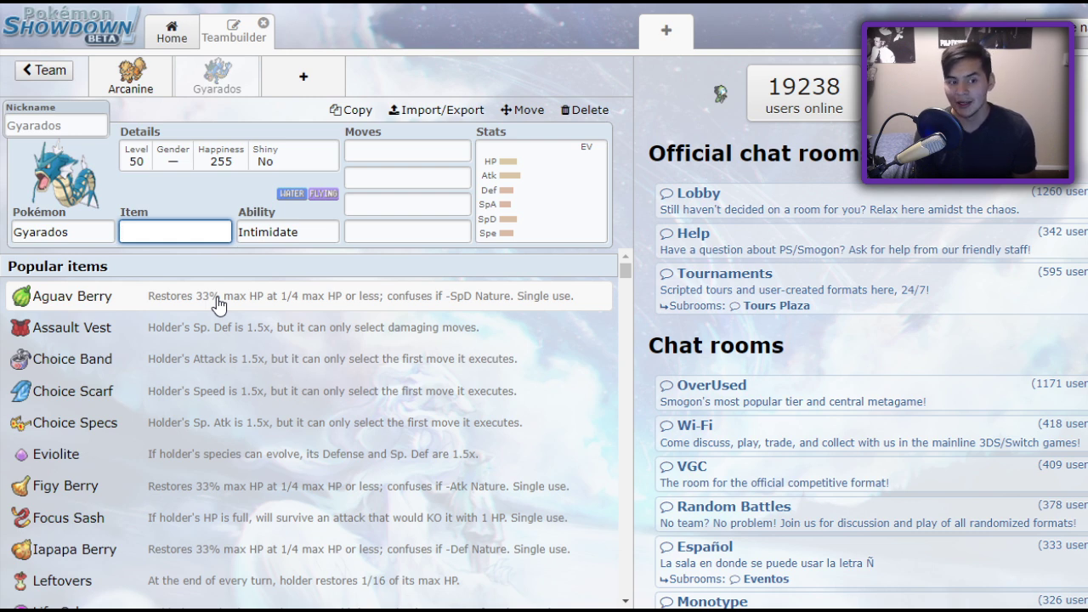
# Try Icy Wind as Gyarados's first move, and clear the move slot again.
pyautogui.click(401, 151)
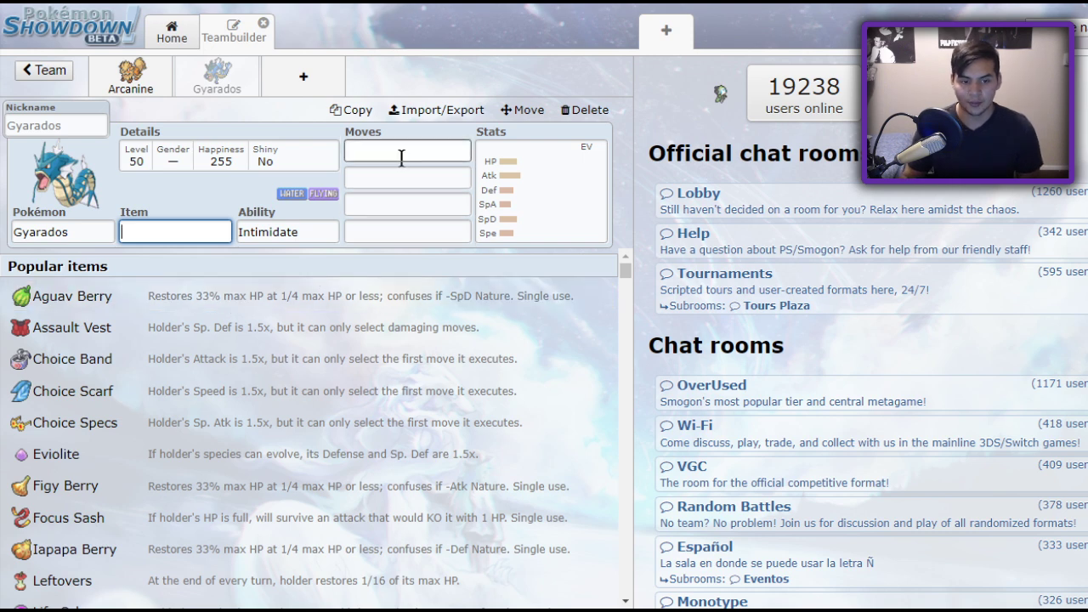
pyautogui.write('ic')
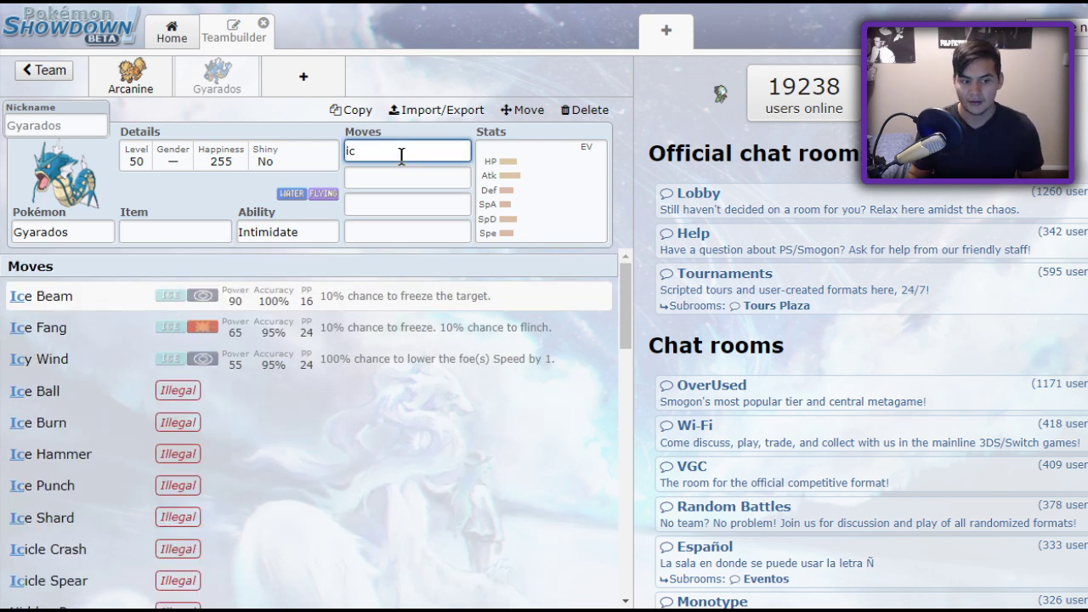
pyautogui.click(352, 364)
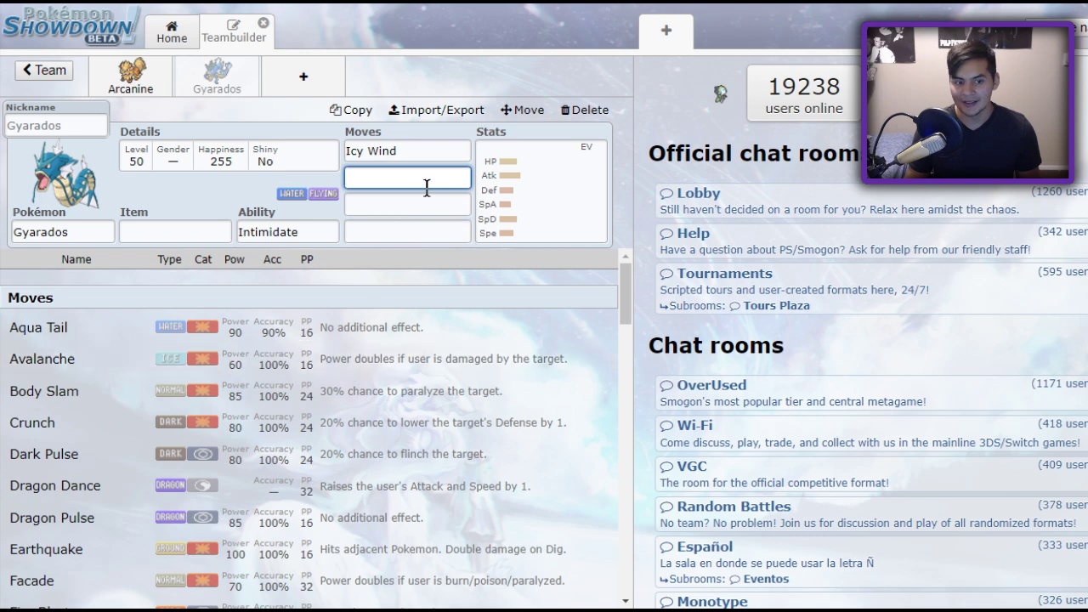
pyautogui.click(428, 154)
pyautogui.hotkey('ctrl', 'a')
pyautogui.press('BackSpace')
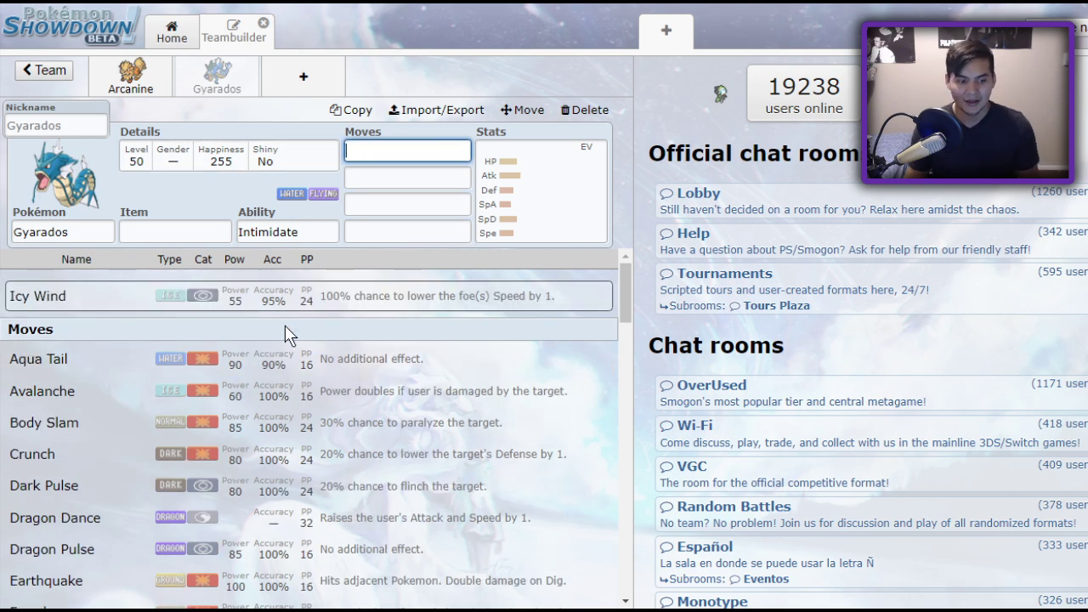
# Give Gyarados Taunt as its first move.
pyautogui.scroll(-3, 286, 333)
pyautogui.scroll(-5, 287, 414)
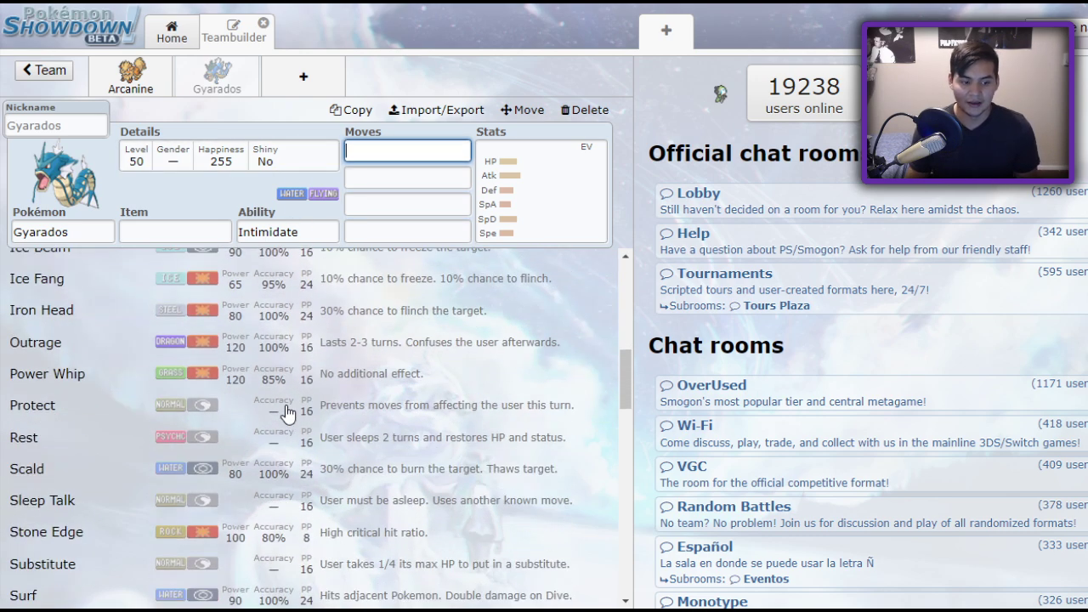
pyautogui.scroll(-1, 285, 411)
pyautogui.moveTo(160, 372); pyautogui.dragTo(160, 359)
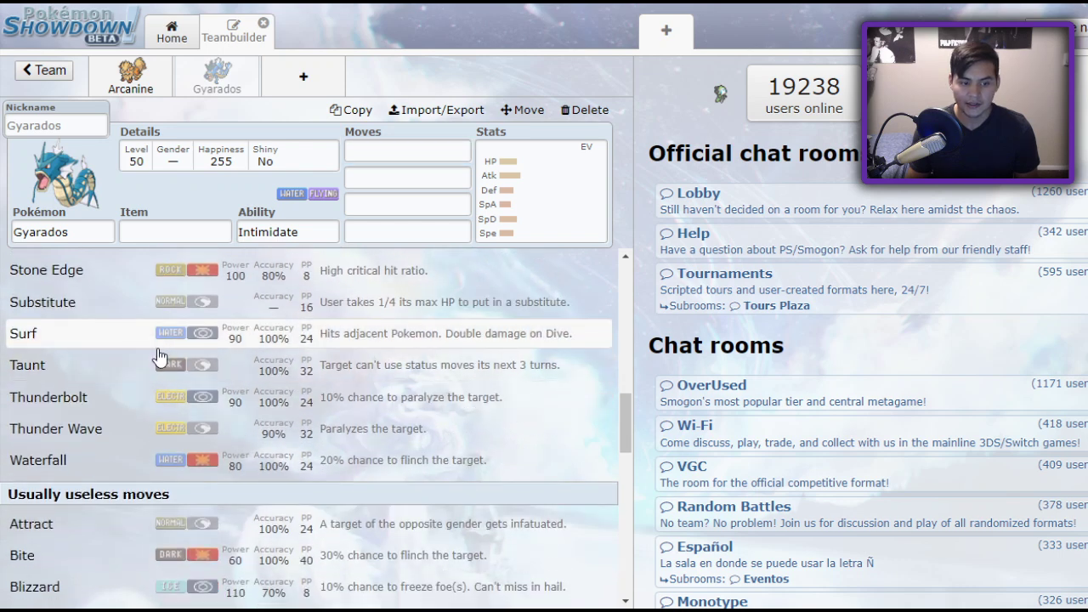
pyautogui.click(161, 369)
# Compare Gyarados's base stats with Arcanine's.
pyautogui.click(584, 176)
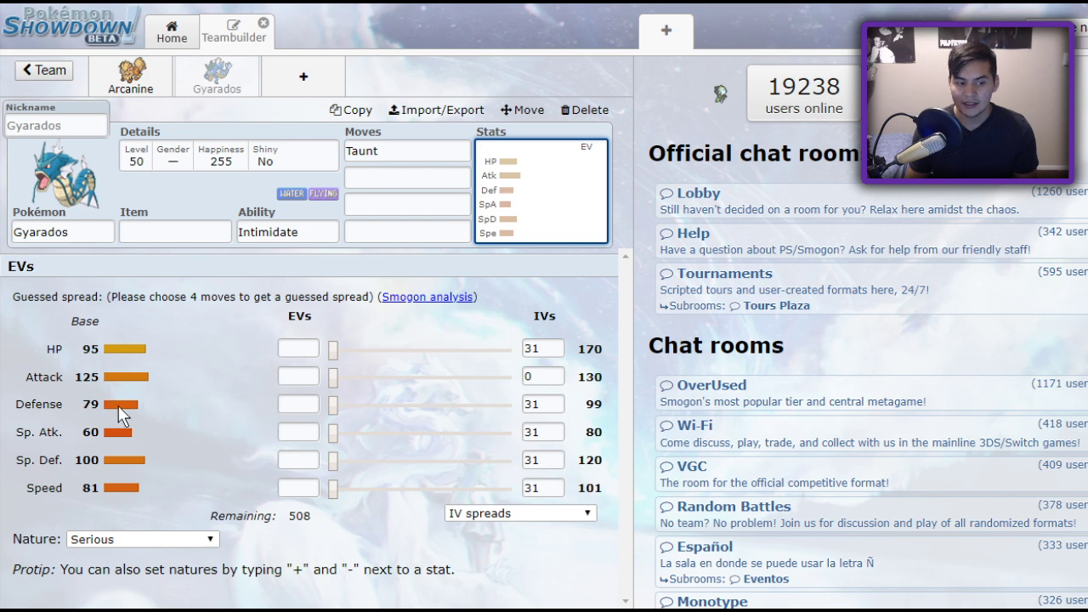
pyautogui.click(130, 75)
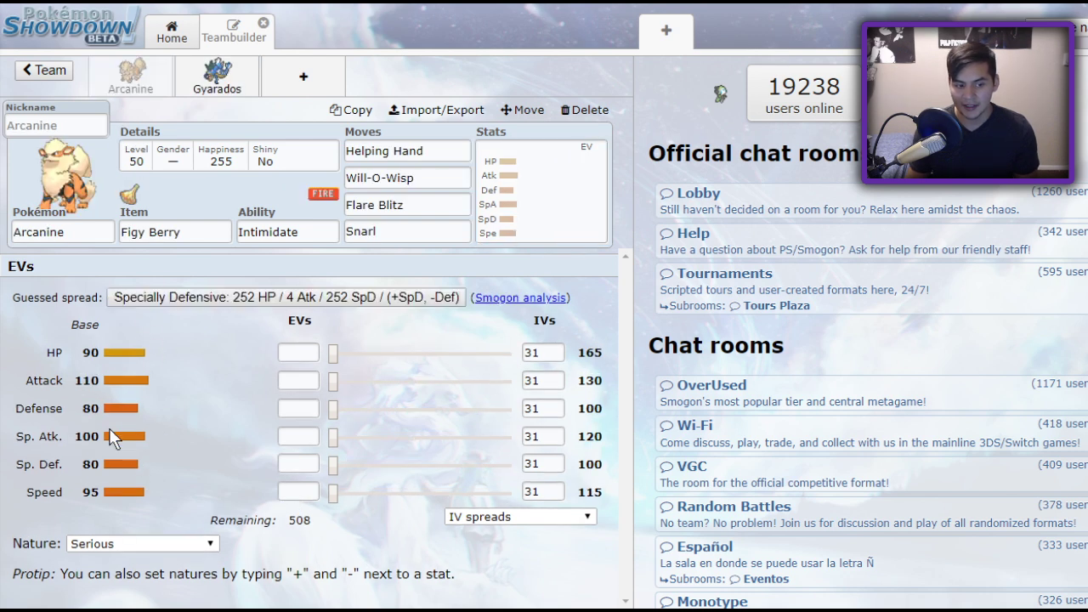
pyautogui.click(217, 75)
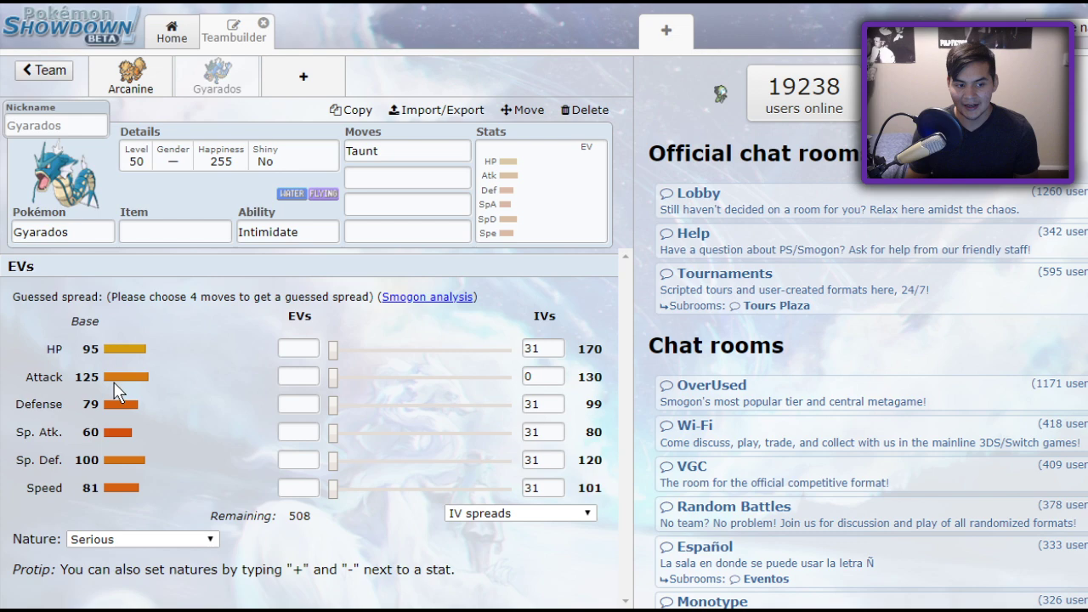
# Review Gyarados's ability options and the moves available for its second slot.
pyautogui.click(298, 231)
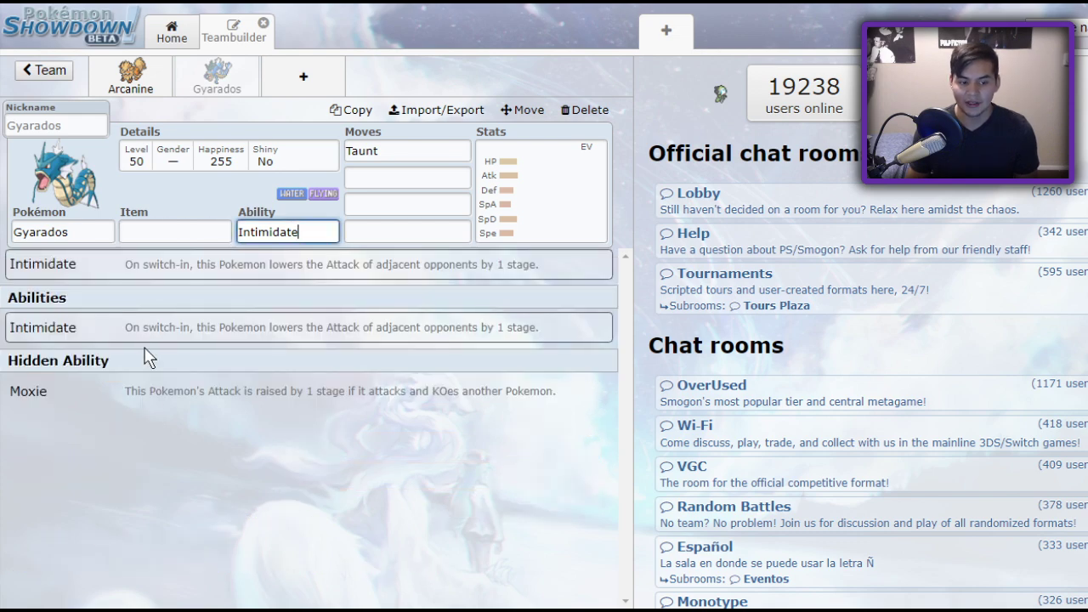
pyautogui.click(353, 173)
pyautogui.scroll(-3, 258, 384)
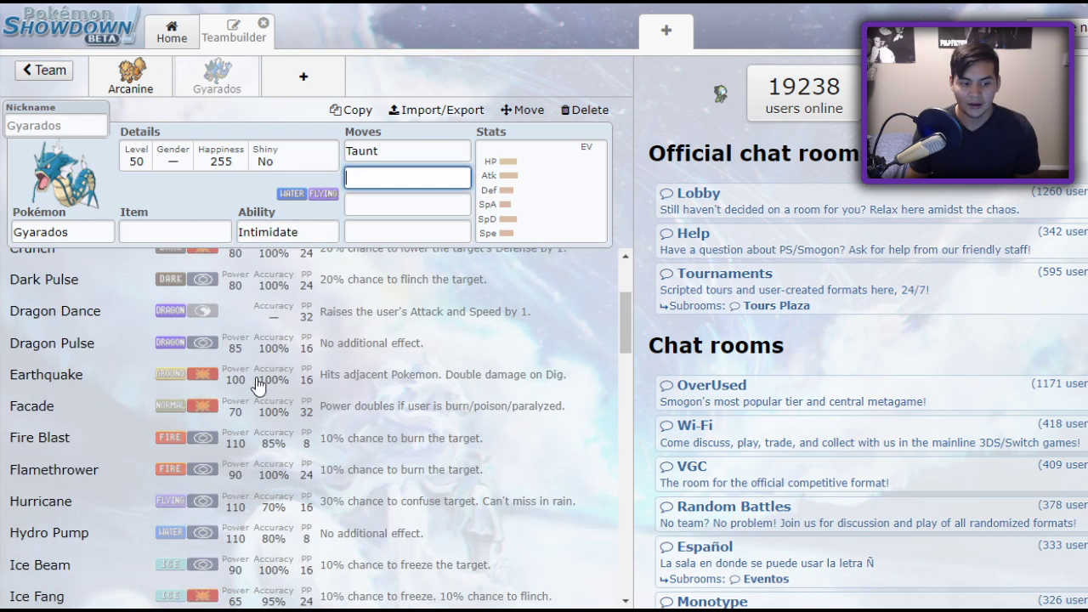
pyautogui.scroll(-1, 257, 384)
pyautogui.scroll(4, 258, 384)
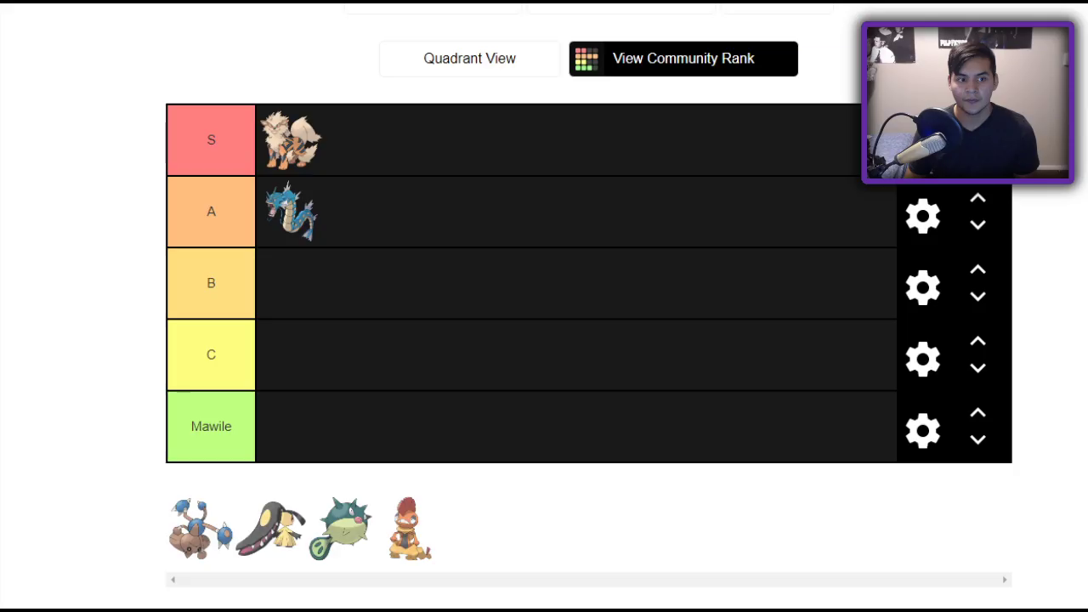
# Place Hitmontop in the B tier of the tier list, and add Hitmontop to the team in the Pokémon Showdown teambuilder.
pyautogui.moveTo(204, 546); pyautogui.dragTo(363, 311)
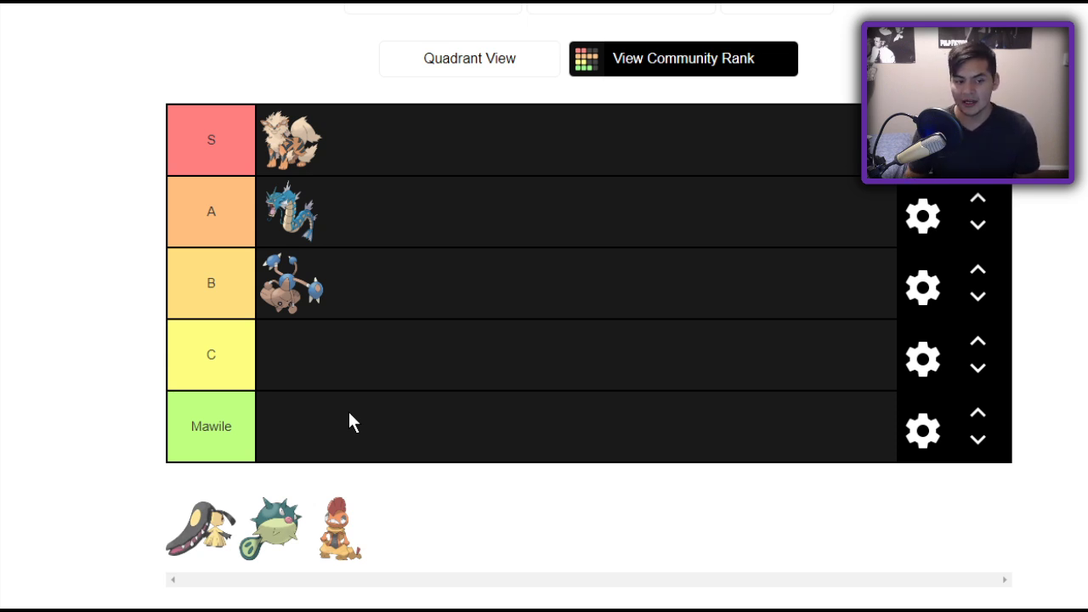
pyautogui.moveTo(287, 297); pyautogui.dragTo(346, 281)
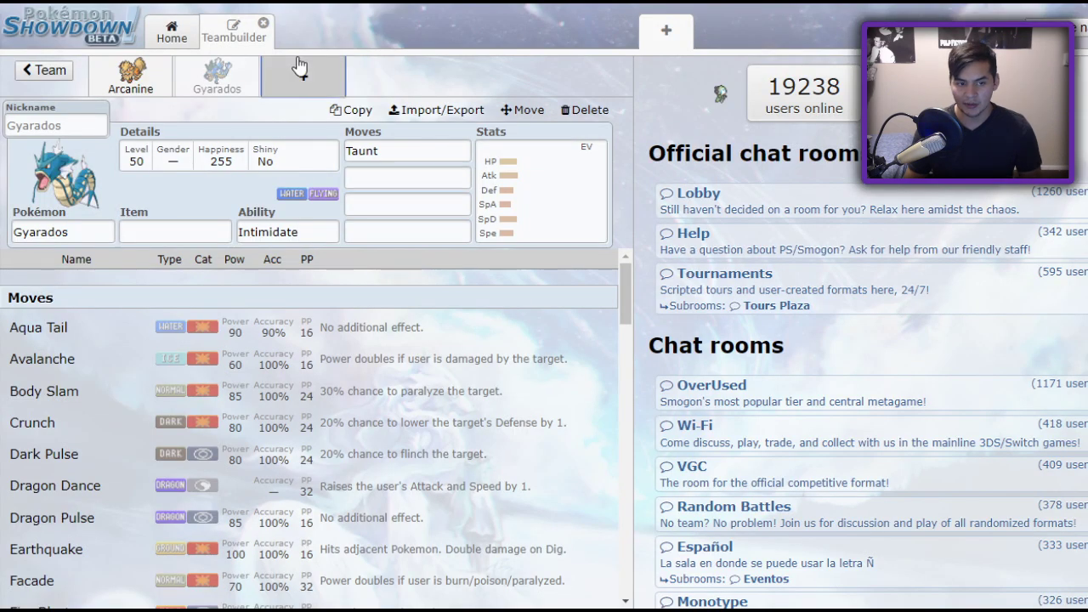
pyautogui.click(299, 68)
pyautogui.write('hit')
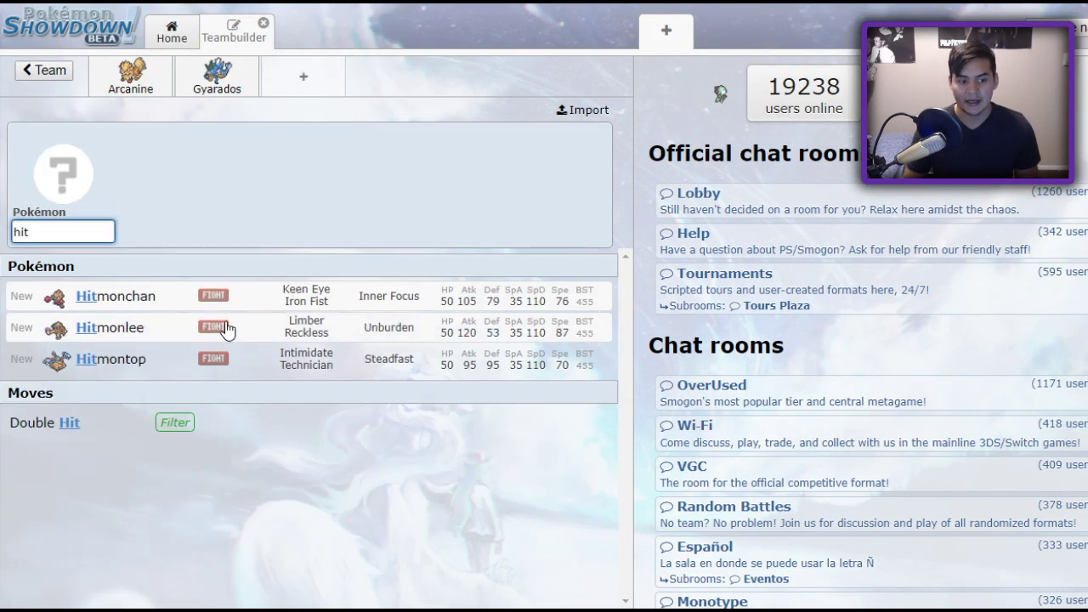
pyautogui.click(204, 365)
# Give Hitmontop Fake Out and Feint as its first two moves.
pyautogui.click(365, 149)
pyautogui.write('fa')
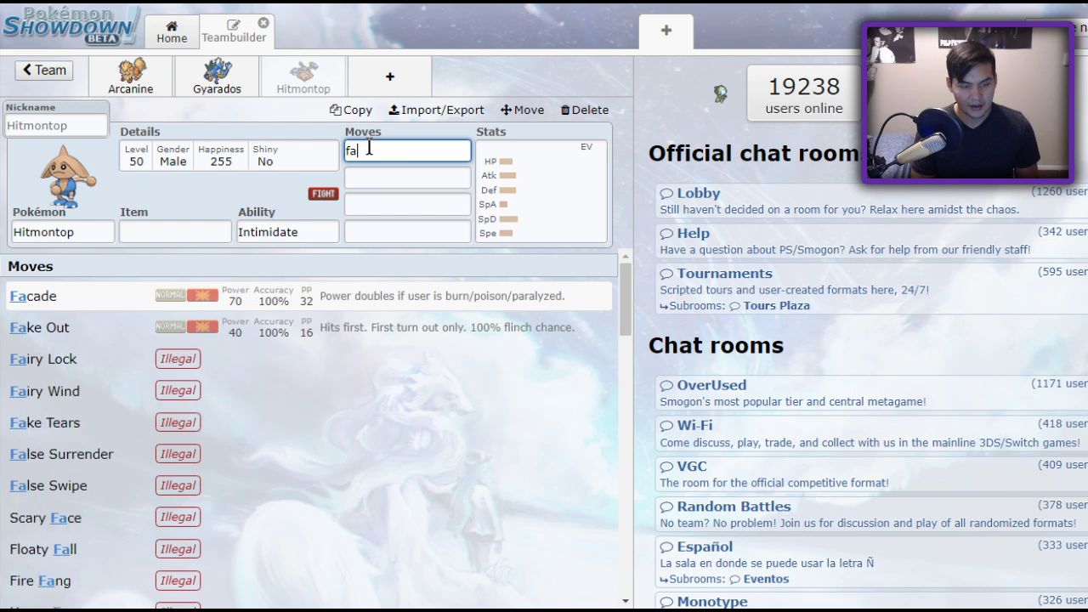
pyautogui.write('ke')
pyautogui.click(391, 294)
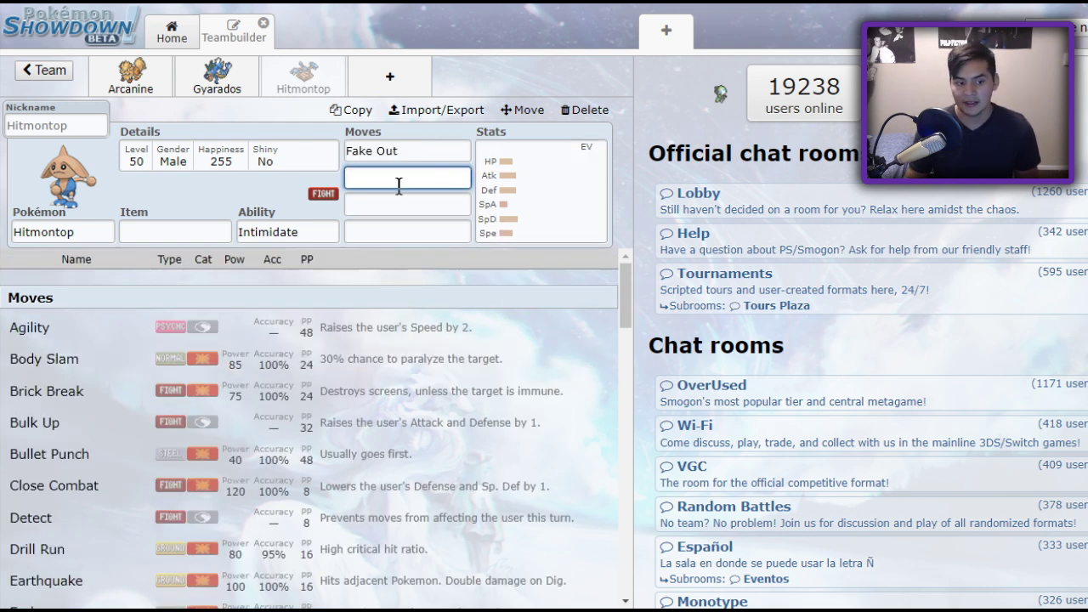
pyautogui.write('fei')
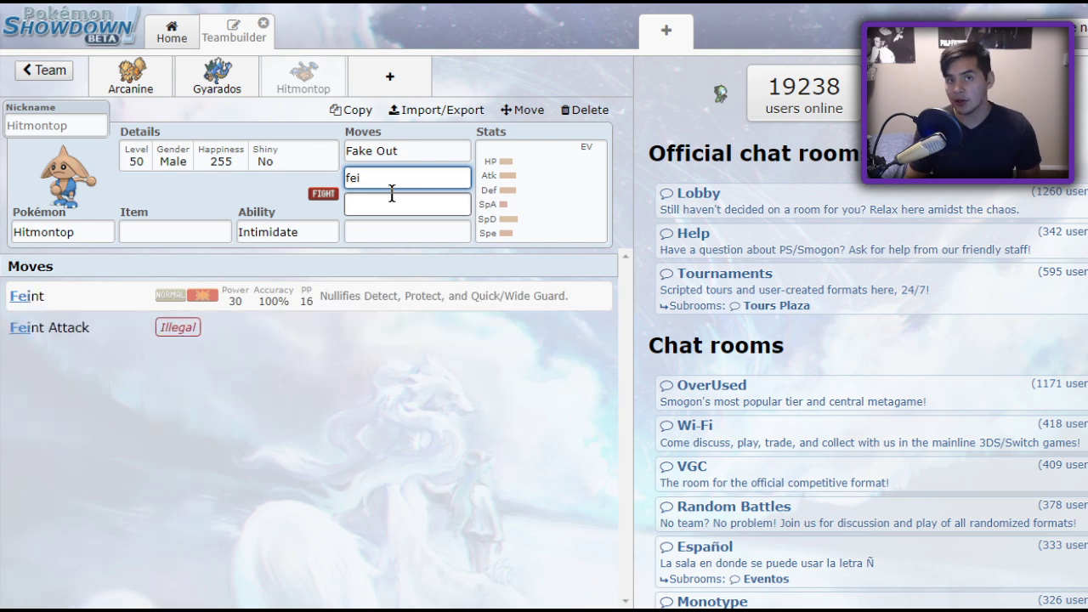
pyautogui.click(397, 308)
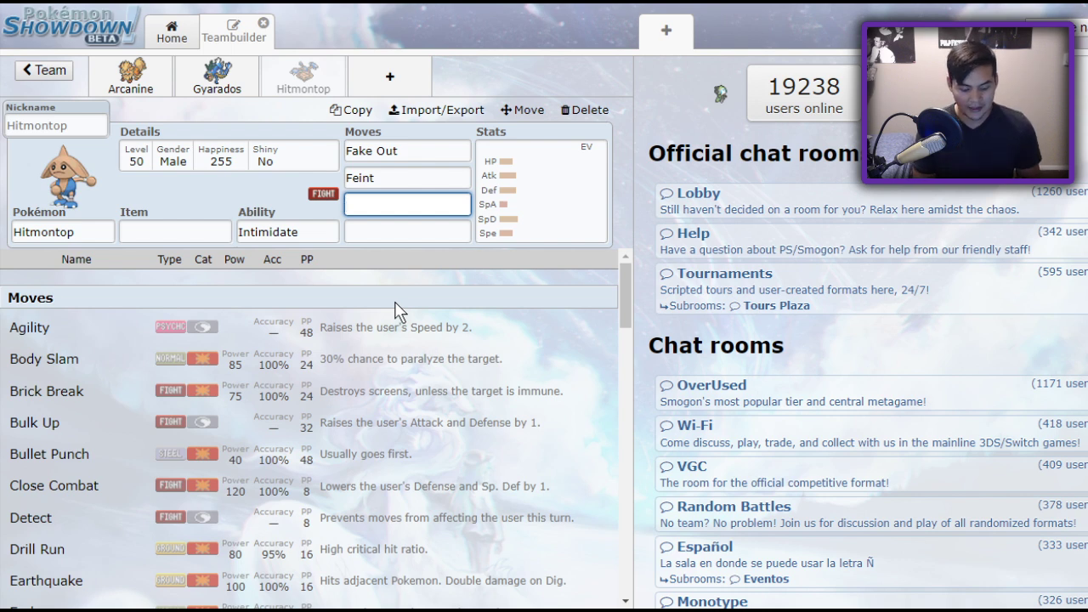
pyautogui.write('clos')
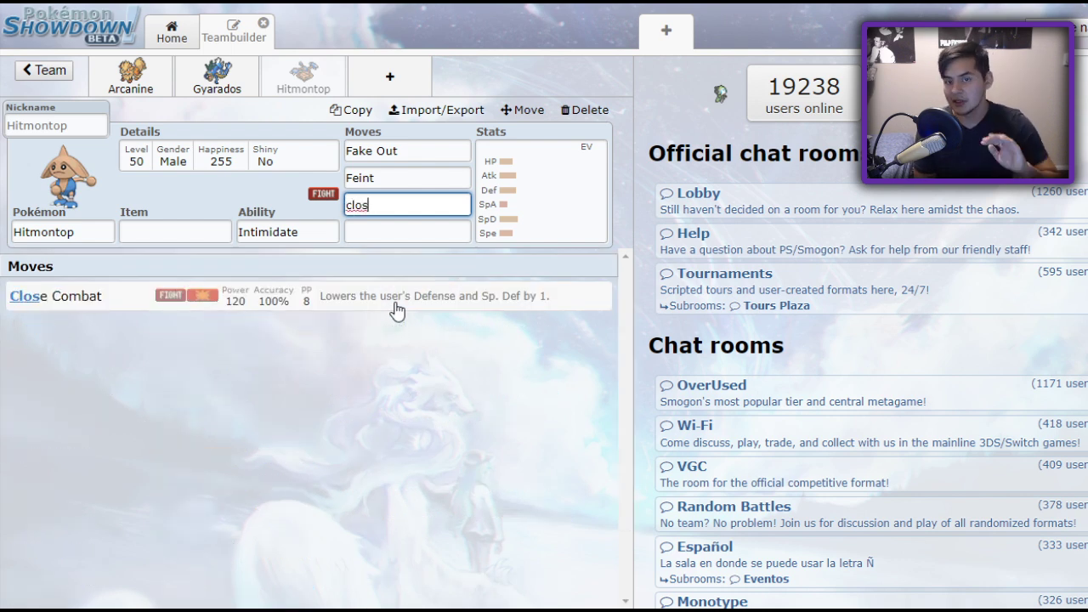
pyautogui.press('BackSpace')
pyautogui.press('BackSpace')
pyautogui.press('BackSpace')
pyautogui.press('BackSpace')
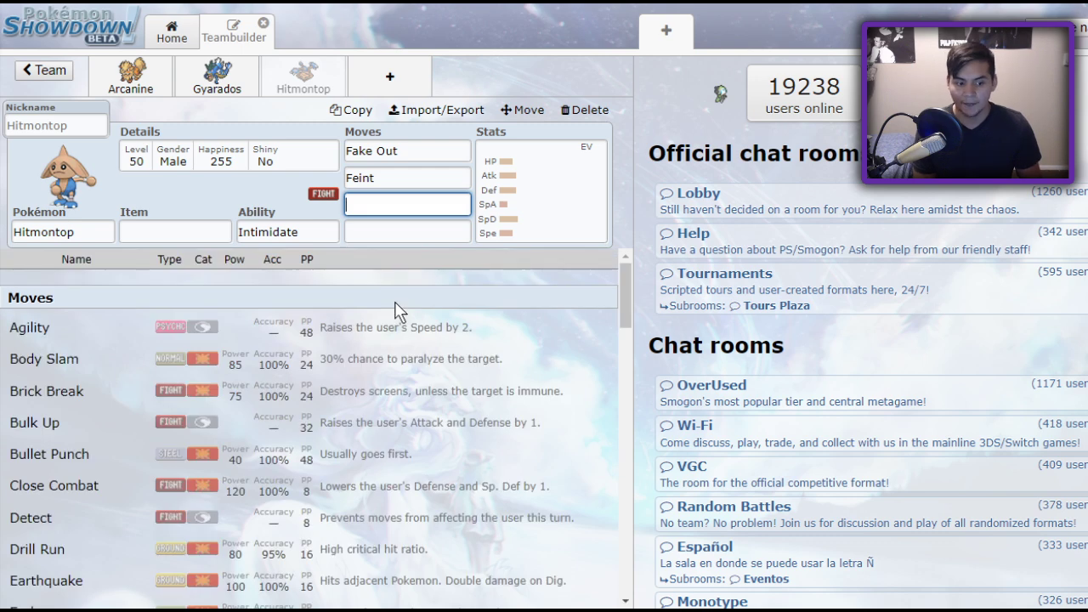
# Give Hitmontop Wide Guard and Helping Hand as its third and fourth moves.
pyautogui.write('wid')
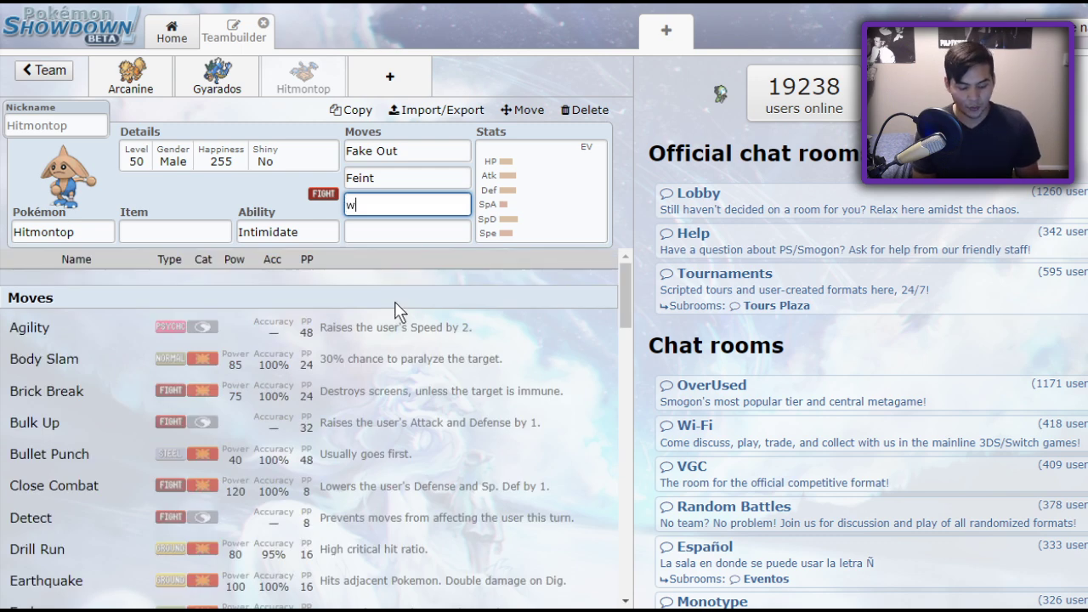
pyautogui.click(394, 304)
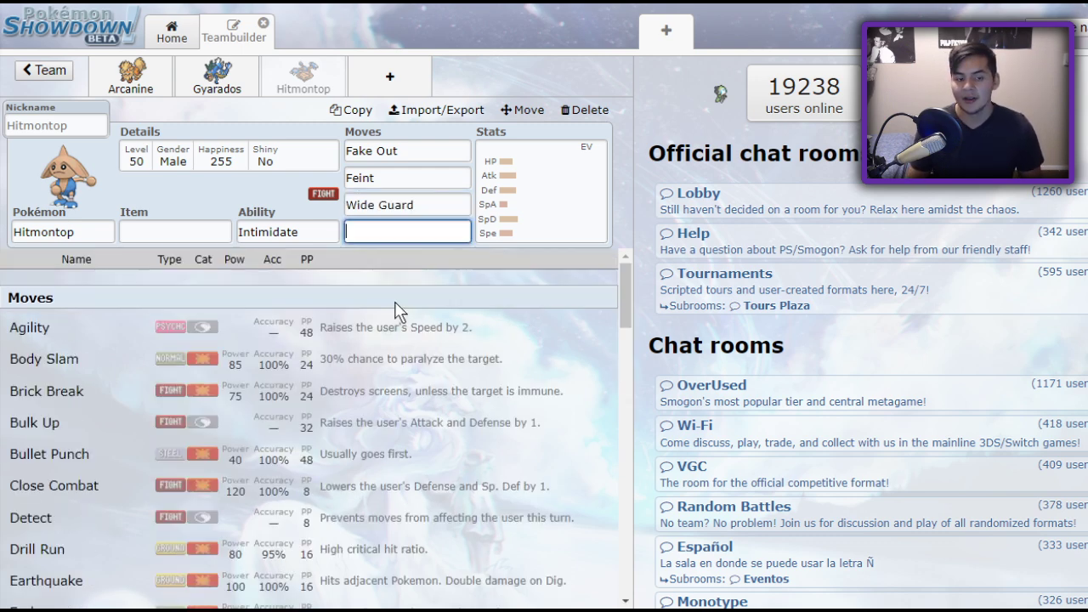
pyautogui.click(523, 195)
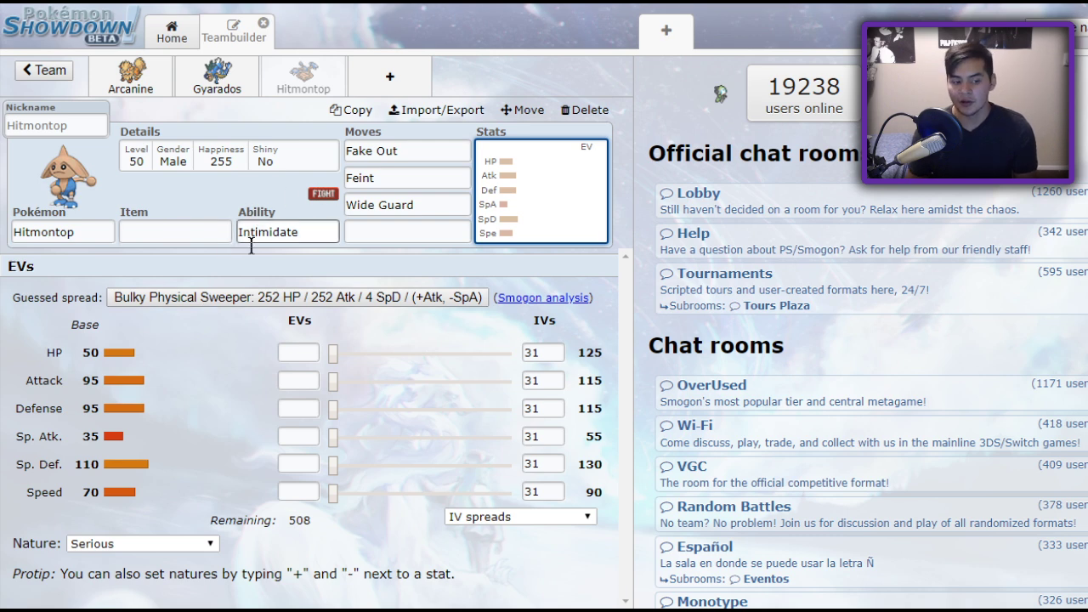
pyautogui.click(383, 231)
pyautogui.scroll(-3, 301, 501)
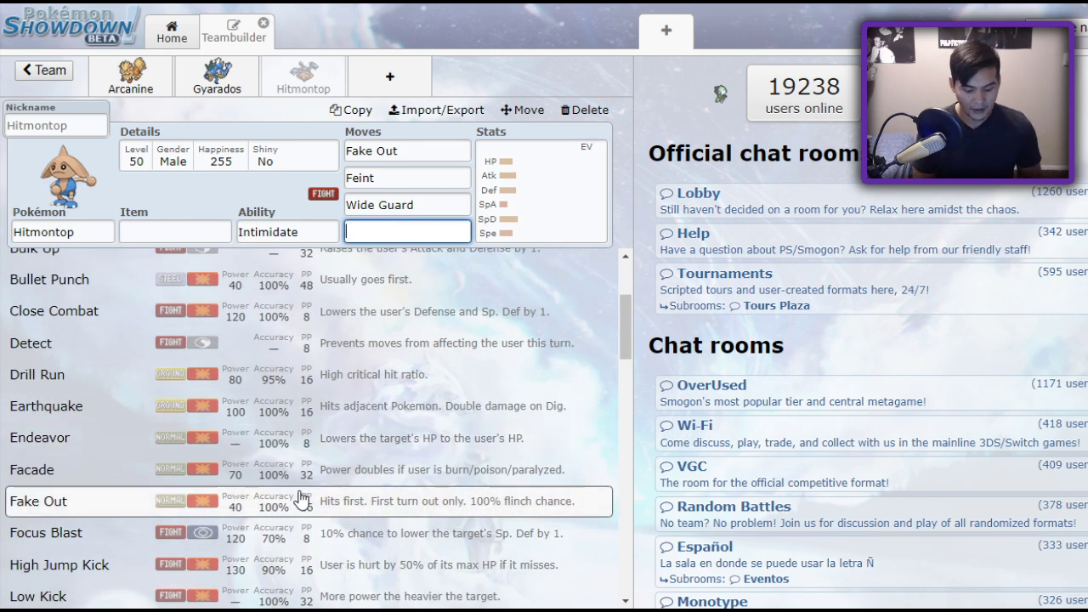
pyautogui.write('he')
pyautogui.scroll(5, 301, 500)
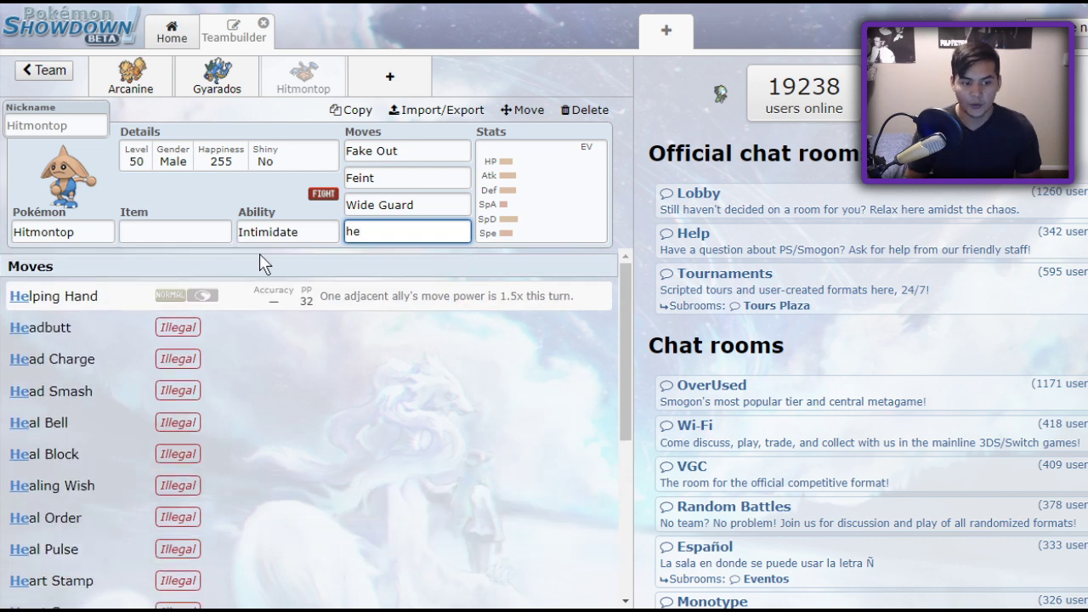
pyautogui.click(264, 295)
# Compare Arcanine's set and base stats with Hitmontop's.
pyautogui.click(136, 65)
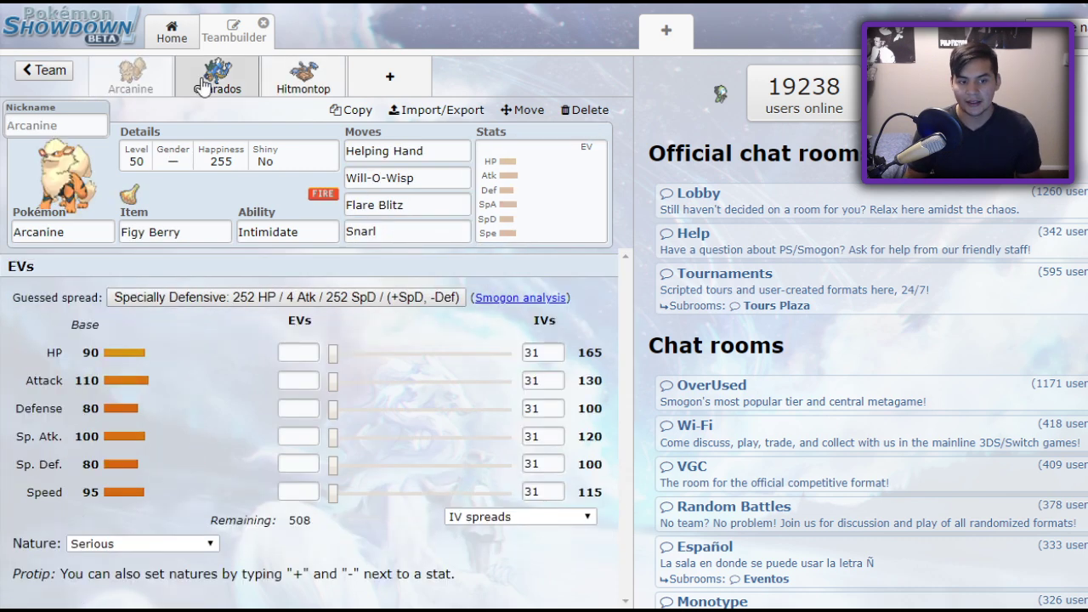
pyautogui.click(291, 86)
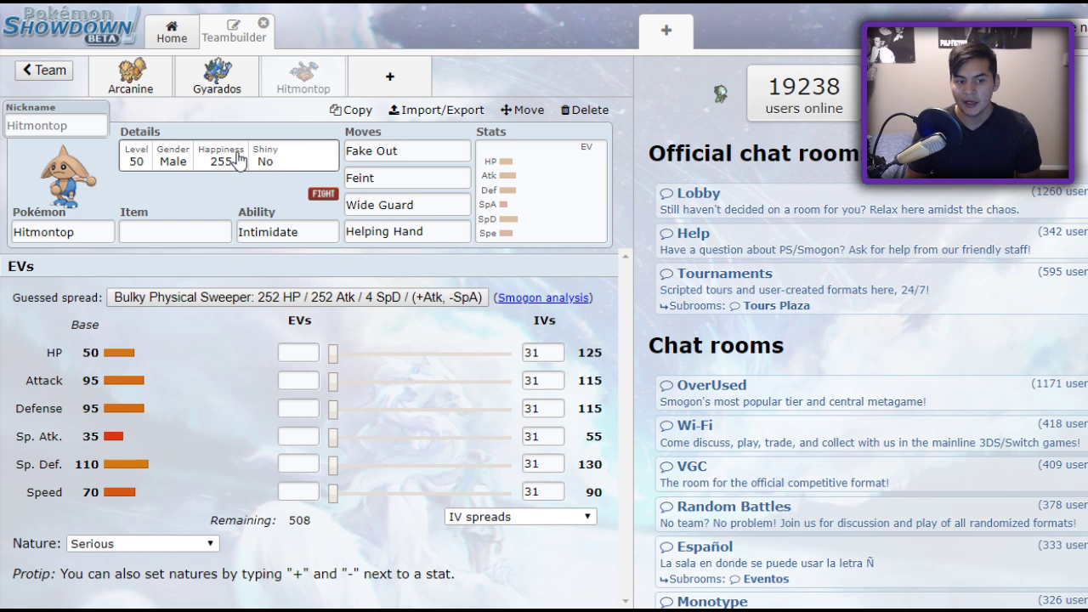
pyautogui.click(208, 232)
pyautogui.write('ej')
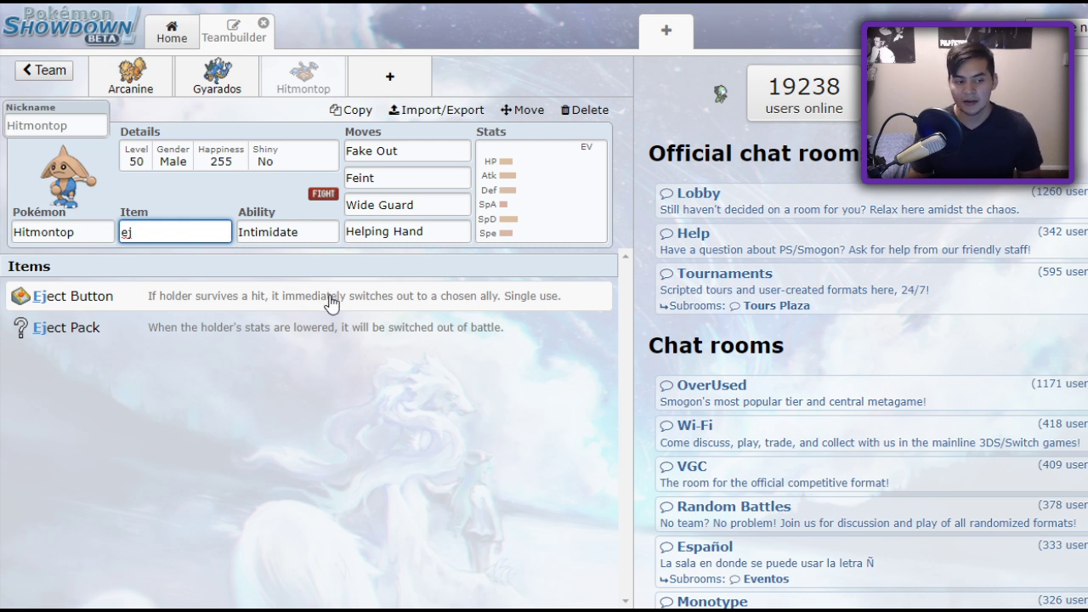
pyautogui.hotkey('ctrl', 'a')
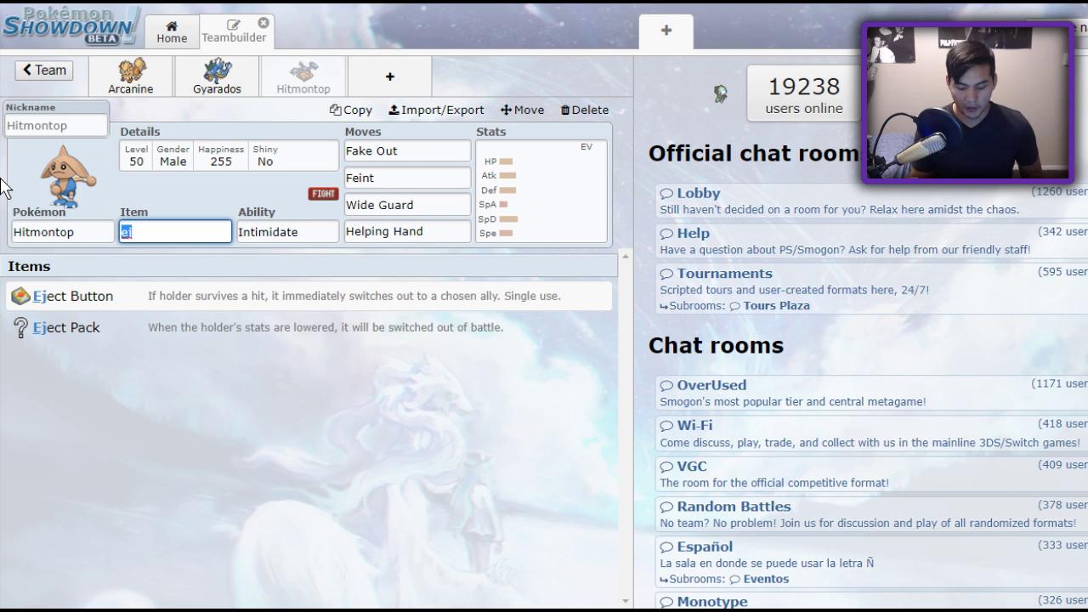
pyautogui.press('BackSpace')
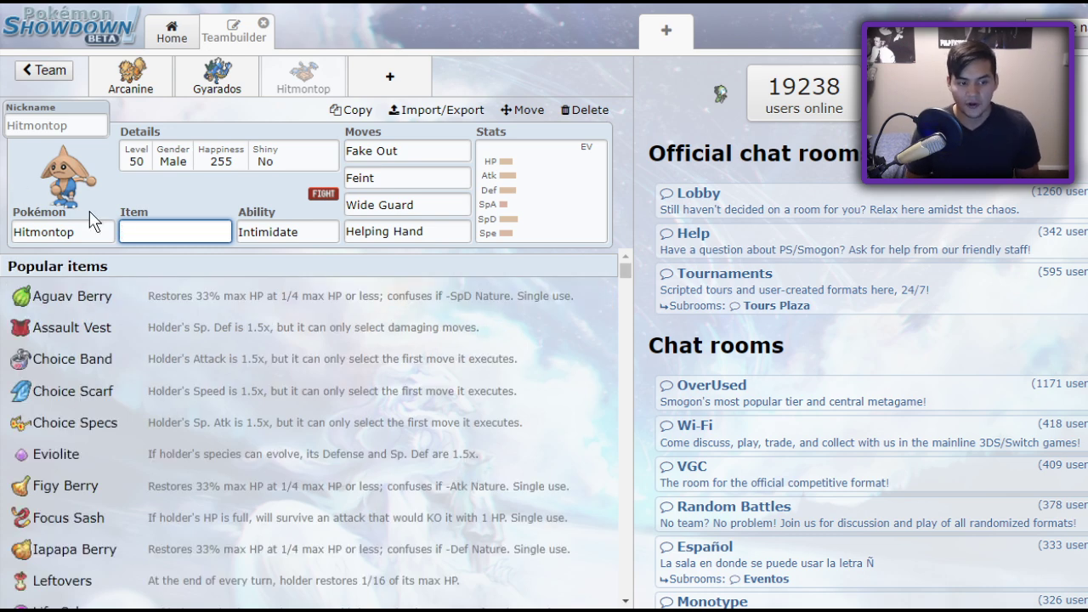
# Give Hitmontop the Assault Vest, and set its EVs to 252 HP, 252 Attack and 4 Sp. Def.
pyautogui.click(170, 330)
pyautogui.click(521, 179)
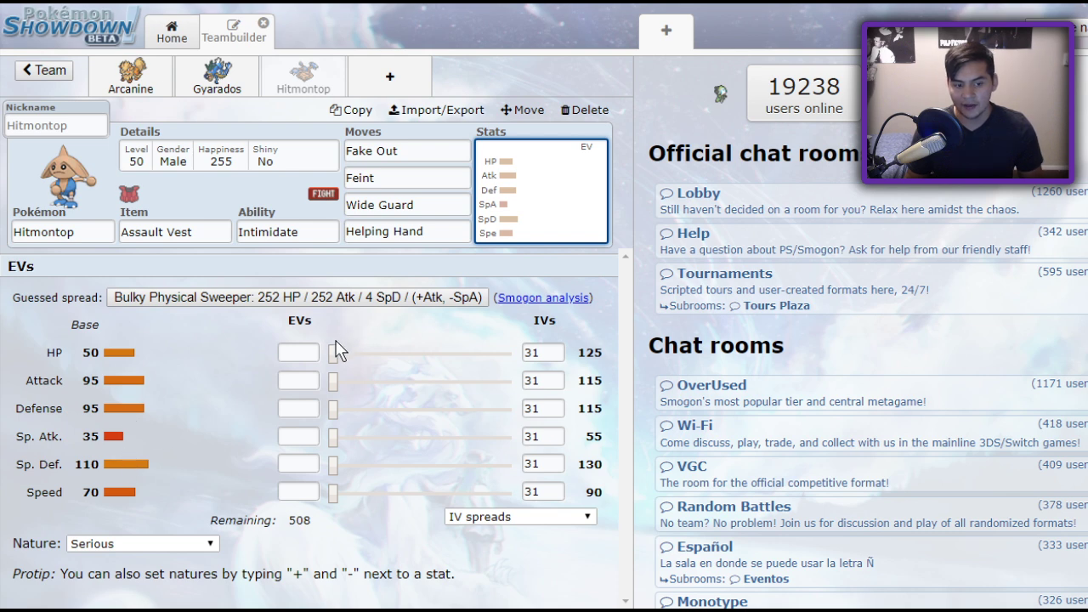
pyautogui.moveTo(332, 354); pyautogui.dragTo(510, 354)
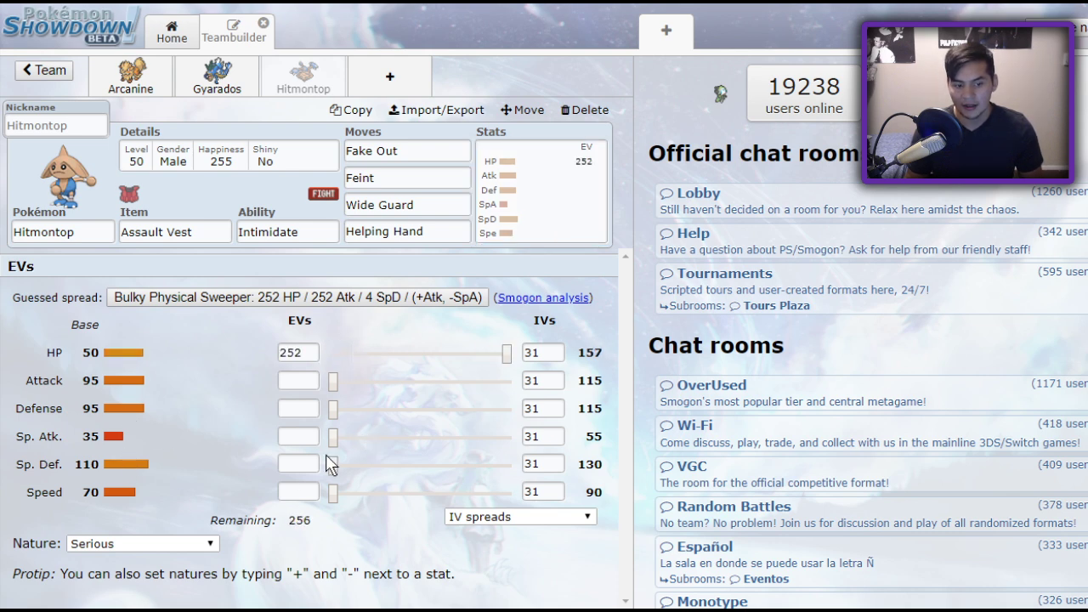
pyautogui.moveTo(332, 382); pyautogui.dragTo(529, 377)
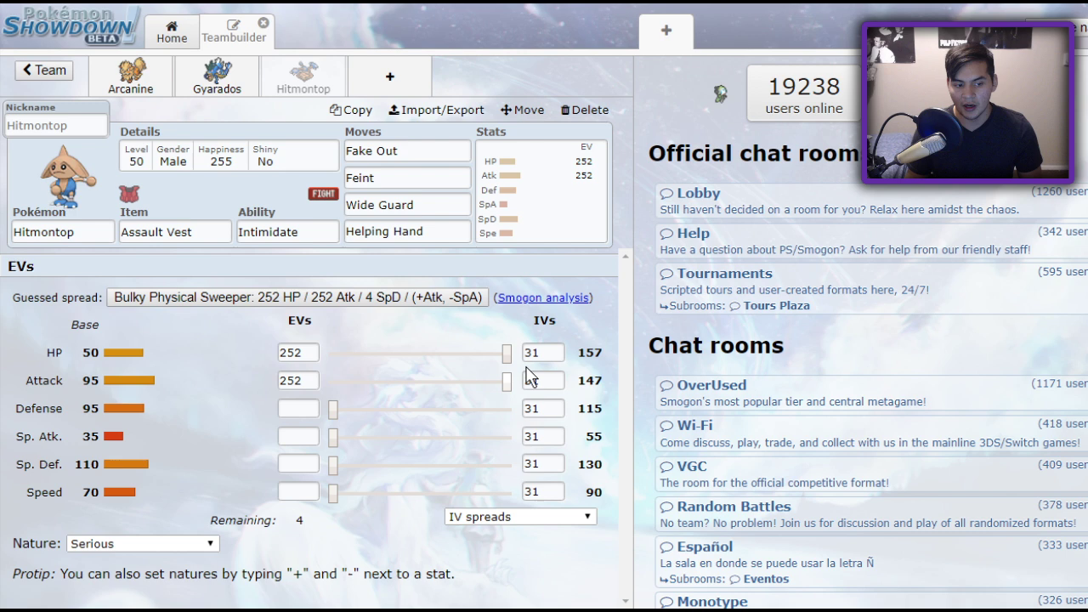
pyautogui.moveTo(331, 463); pyautogui.dragTo(400, 467)
pyautogui.click(383, 175)
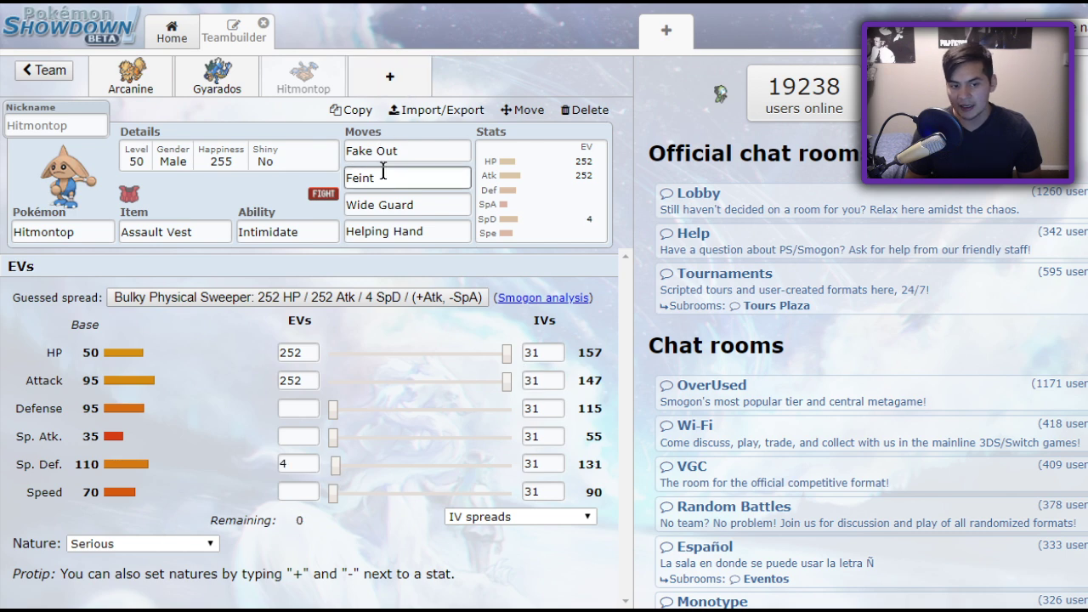
# Replace Hitmontop's third move, Wide Guard, with Close Combat.
pyautogui.click(417, 205)
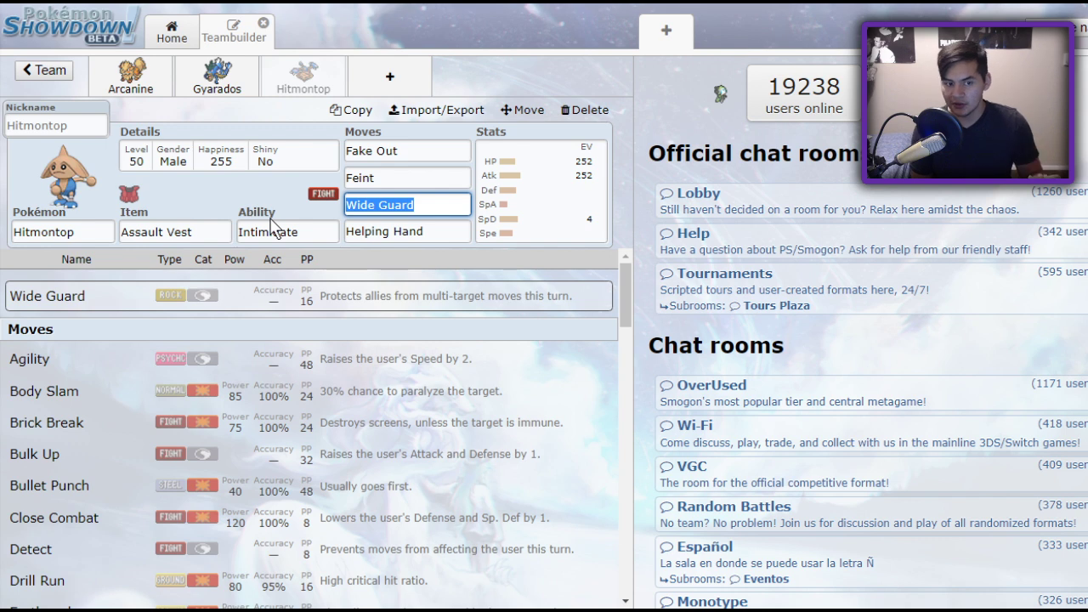
pyautogui.write('clo')
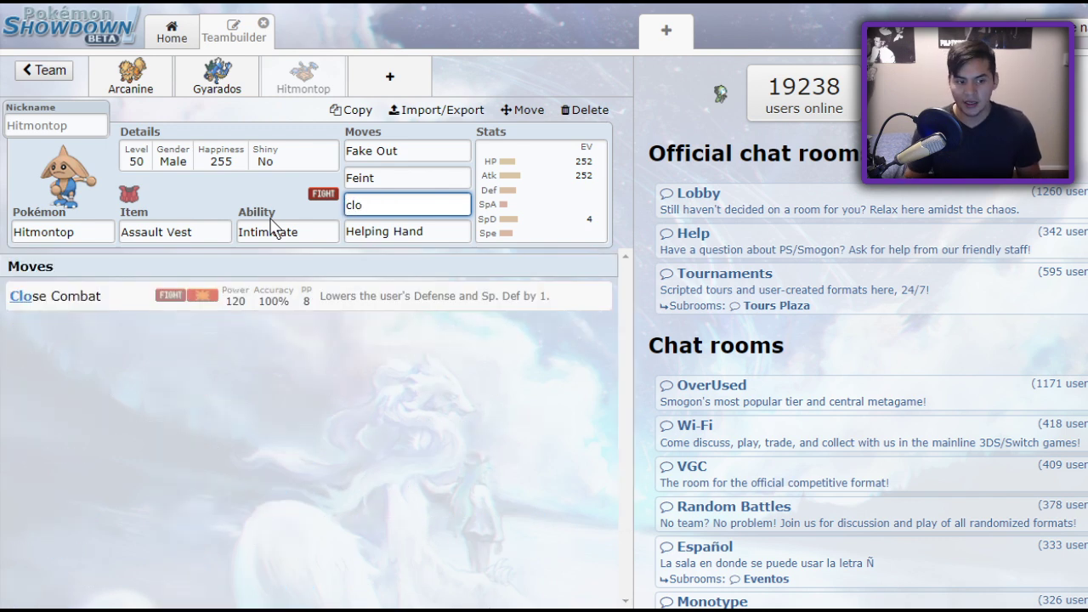
pyautogui.click(301, 297)
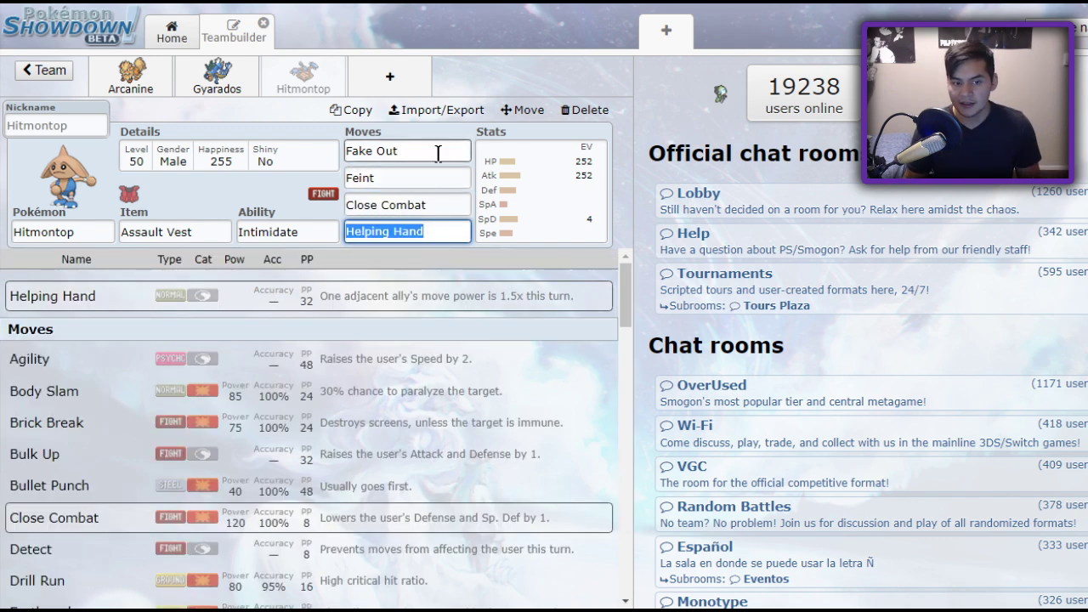
# Replace Hitmontop's fourth move, Helping Hand, with Sucker Punch after reviewing its available moves.
pyautogui.press('BackSpace')
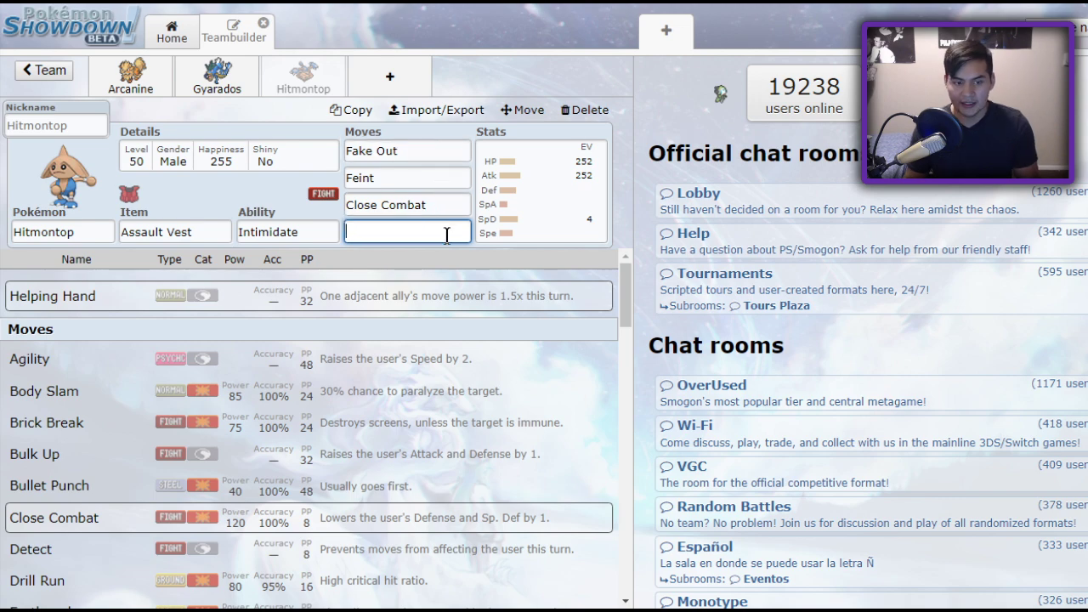
pyautogui.scroll(-2, 267, 425)
pyautogui.scroll(-2, 267, 428)
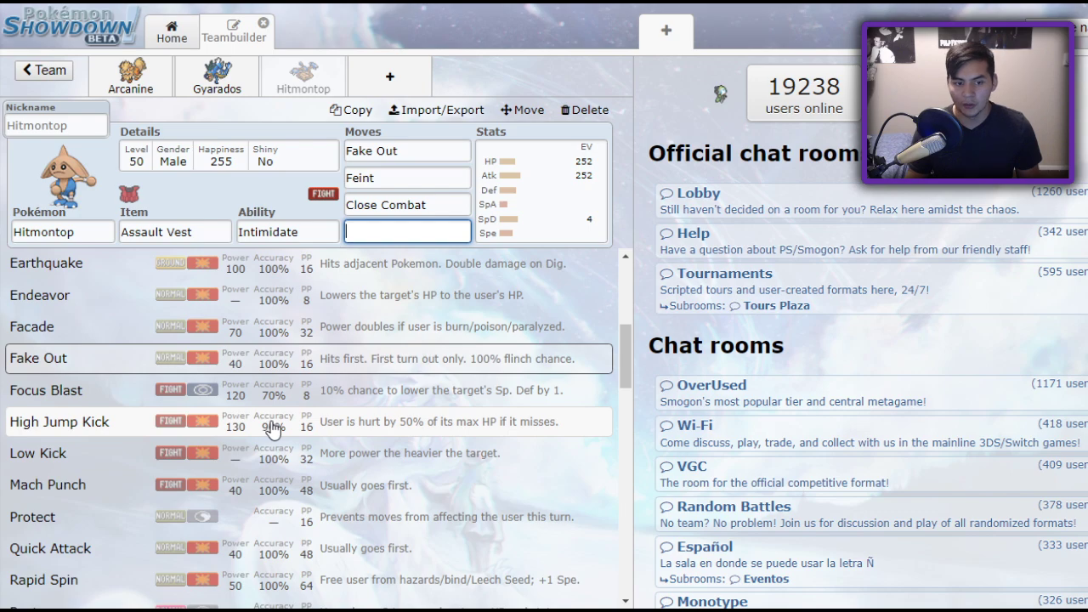
pyautogui.scroll(-4, 269, 430)
pyautogui.scroll(-3, 272, 429)
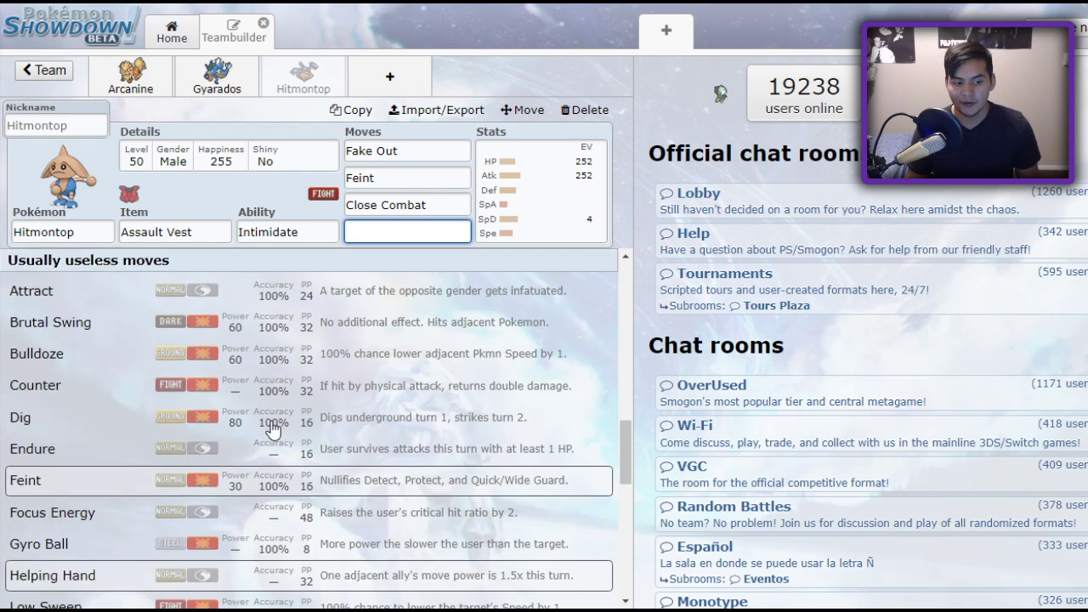
pyautogui.scroll(1, 272, 429)
pyautogui.scroll(3, 272, 429)
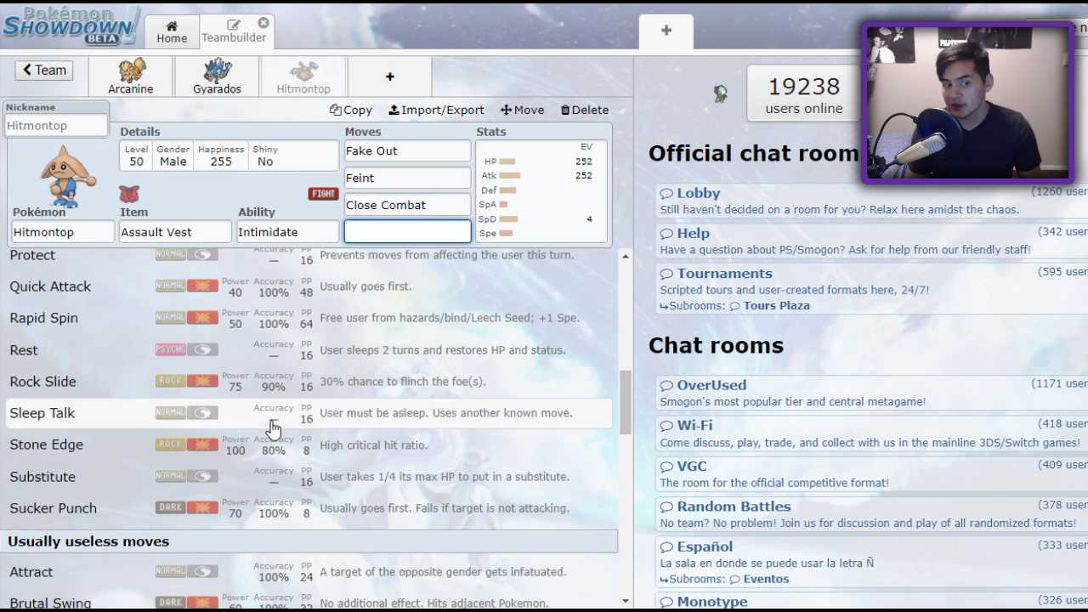
pyautogui.scroll(-1, 272, 429)
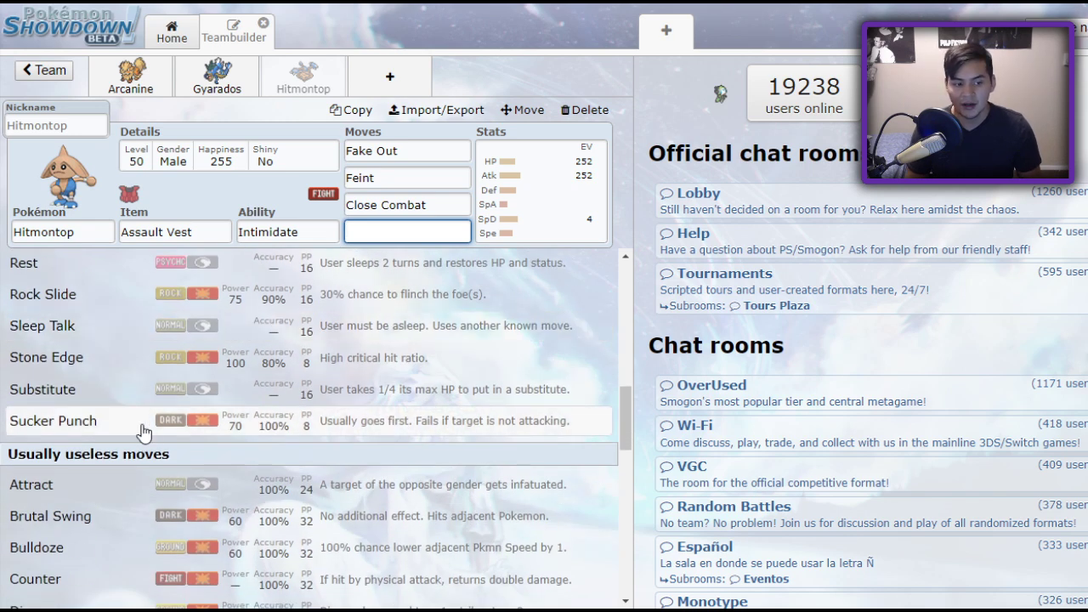
pyautogui.scroll(1, 143, 431)
pyautogui.scroll(4, 191, 511)
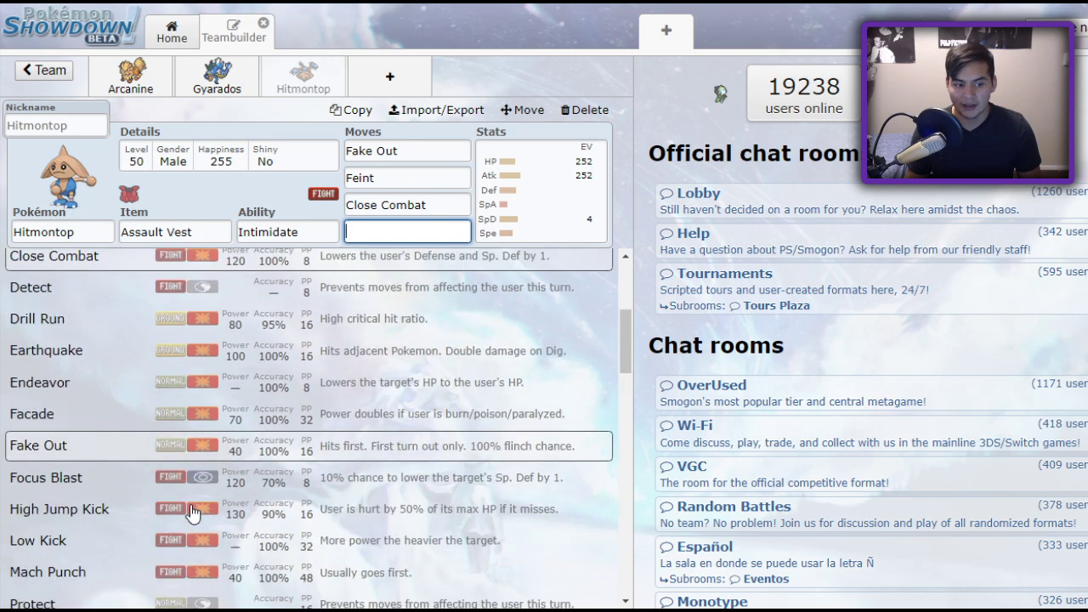
pyautogui.scroll(2, 190, 511)
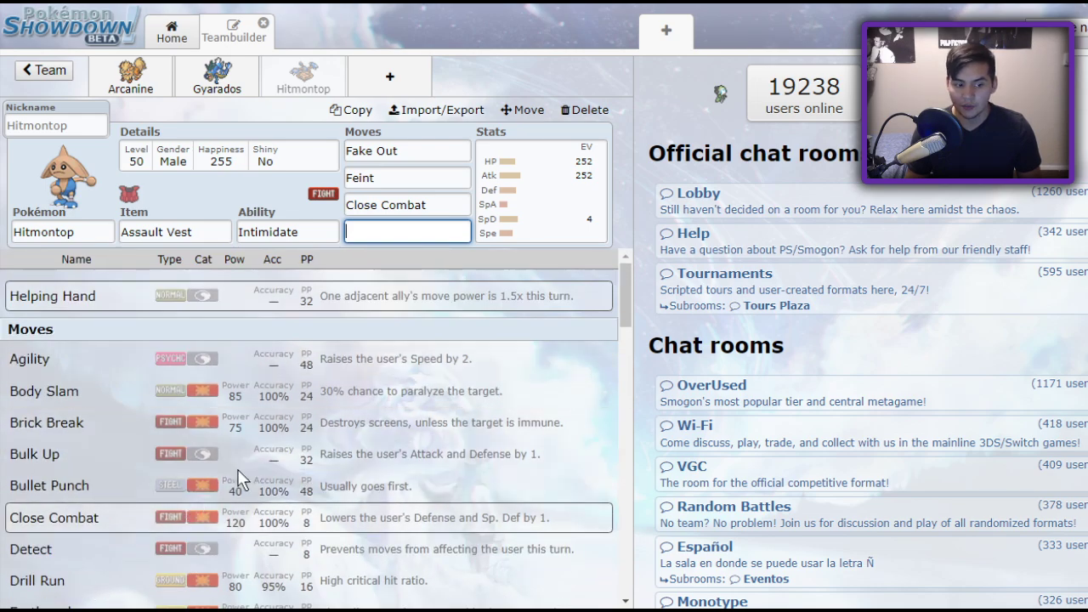
pyautogui.scroll(-4, 240, 480)
pyautogui.scroll(-1, 240, 481)
pyautogui.scroll(-2, 150, 457)
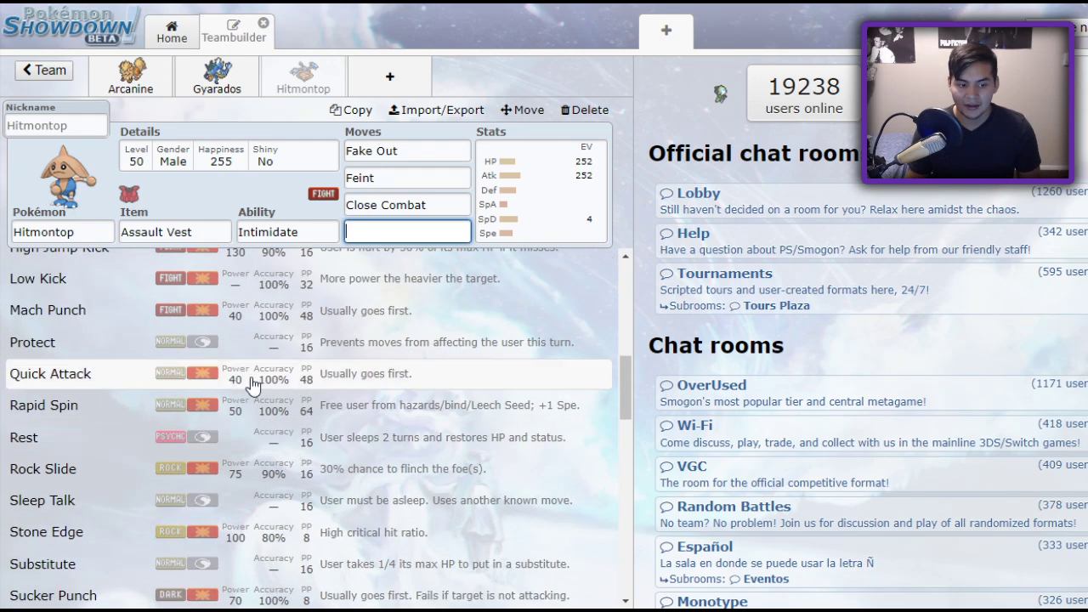
pyautogui.click(139, 510)
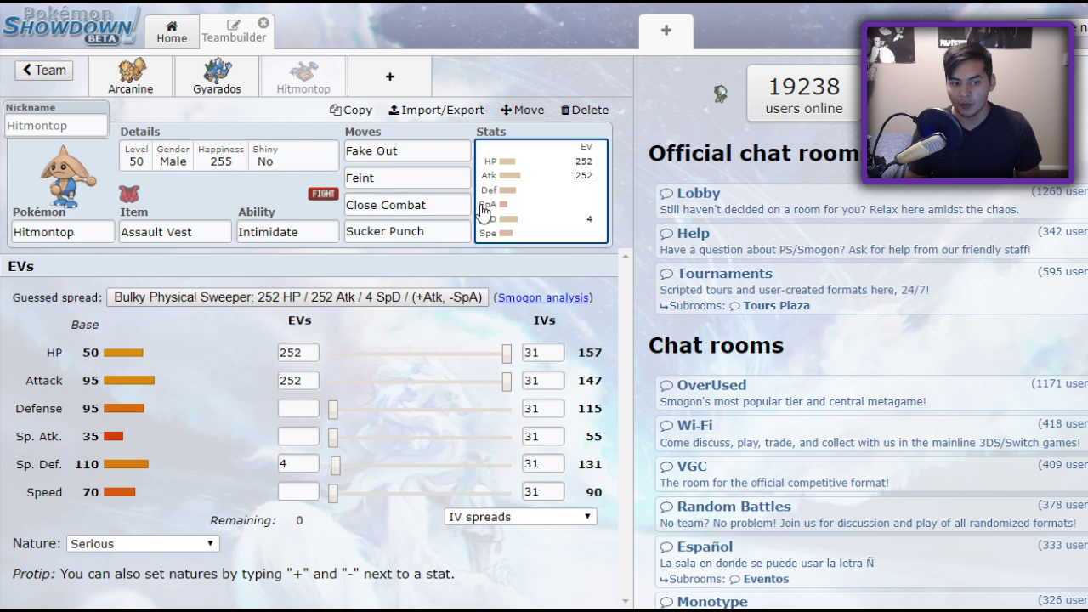
# Change Hitmontop's held item to Sitrus Berry.
pyautogui.click(209, 231)
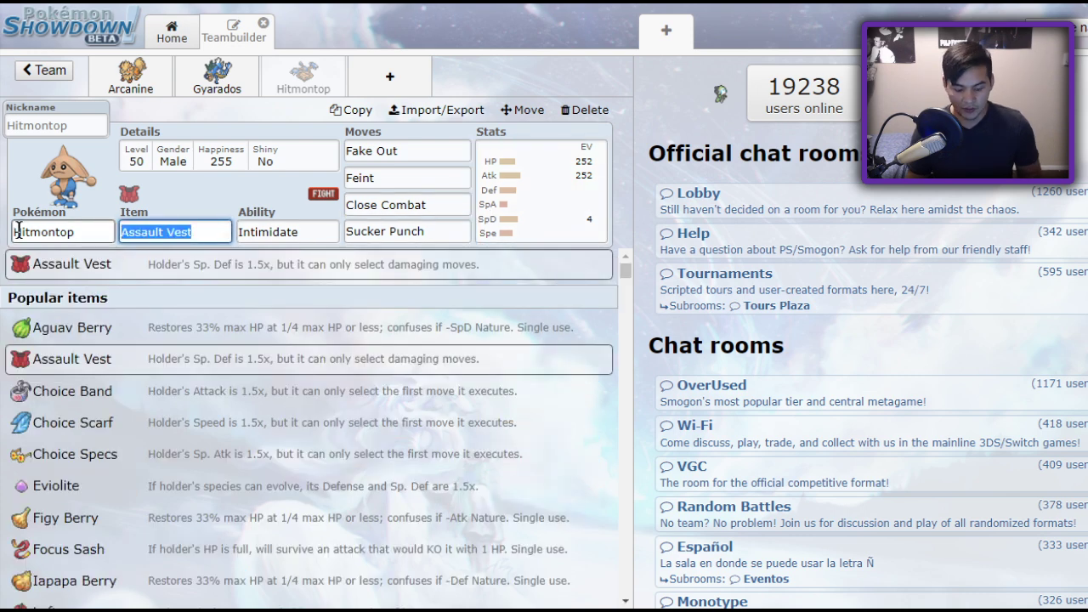
pyautogui.write('lef')
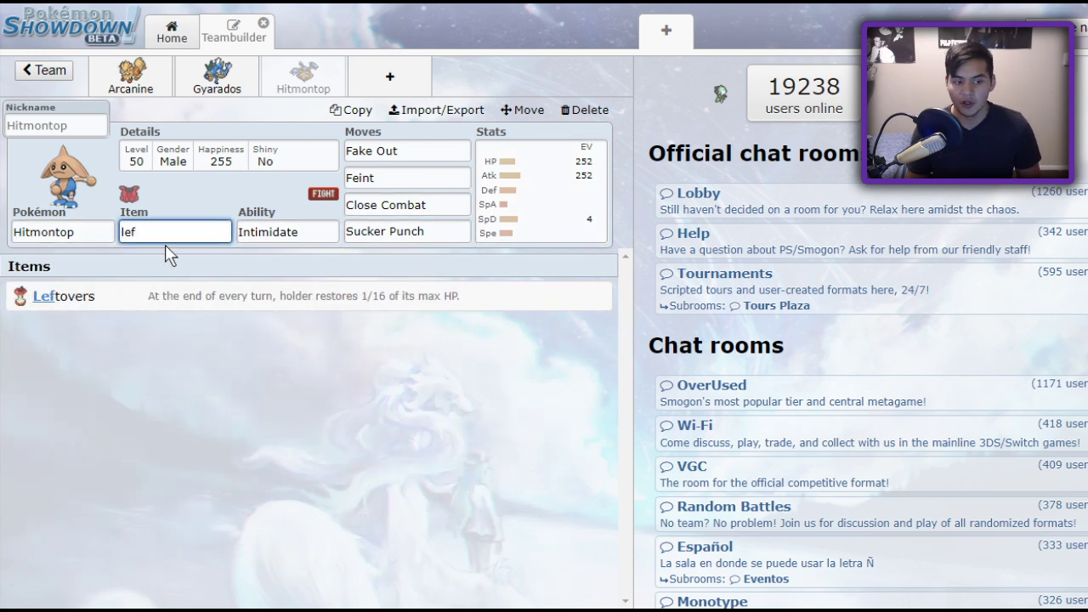
pyautogui.doubleClick(128, 231)
pyautogui.write('sit')
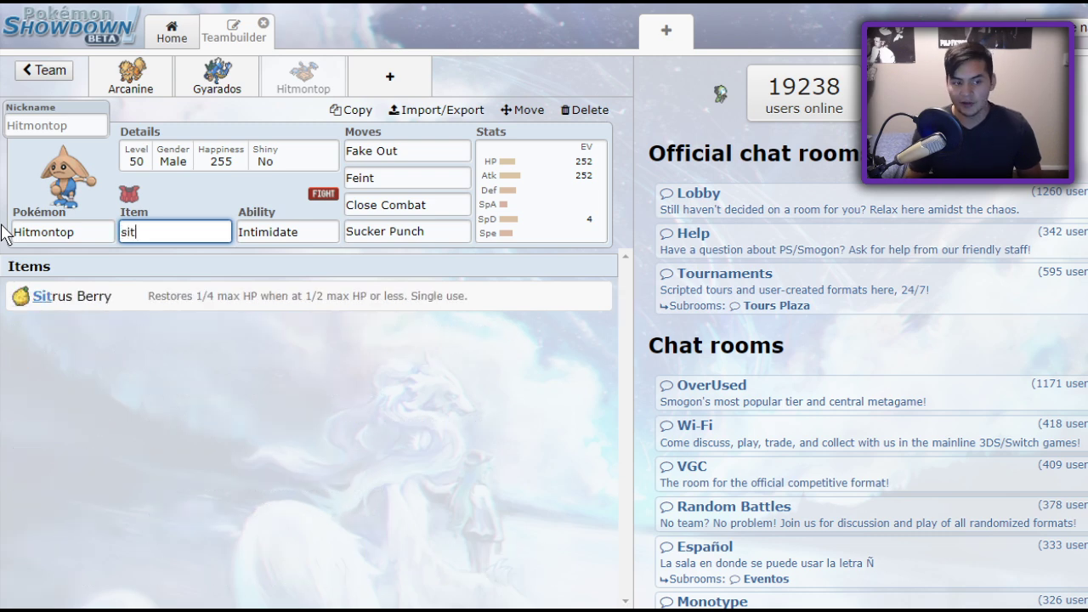
pyautogui.click(190, 296)
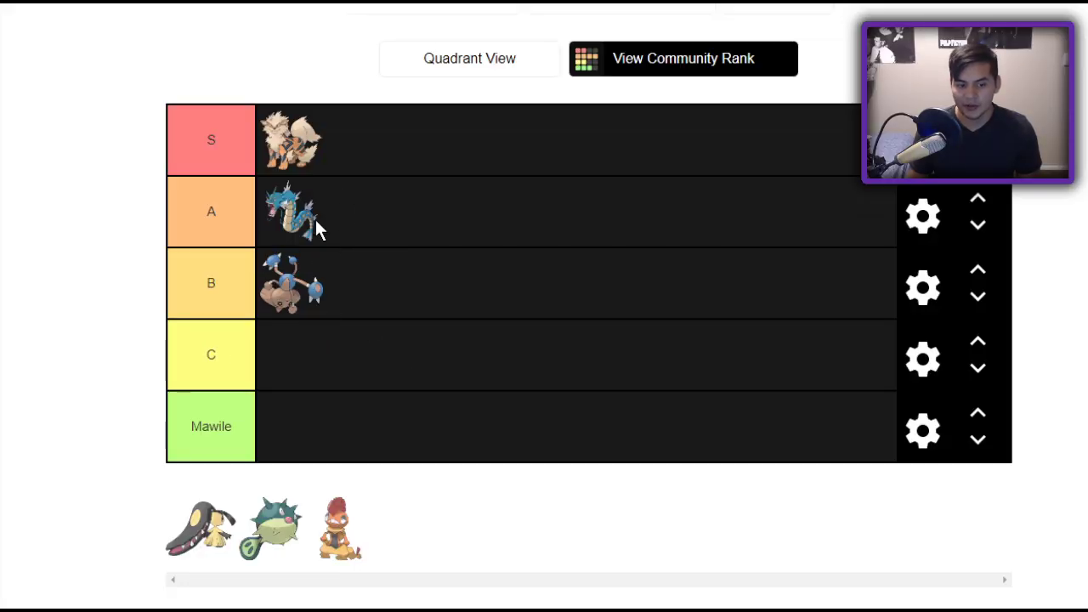
# Place Scrafty in the tier list's B row beside Hitmontop, and add Scrafty to the Showdown team as its fourth Pokémon.
pyautogui.moveTo(340, 531); pyautogui.dragTo(404, 293)
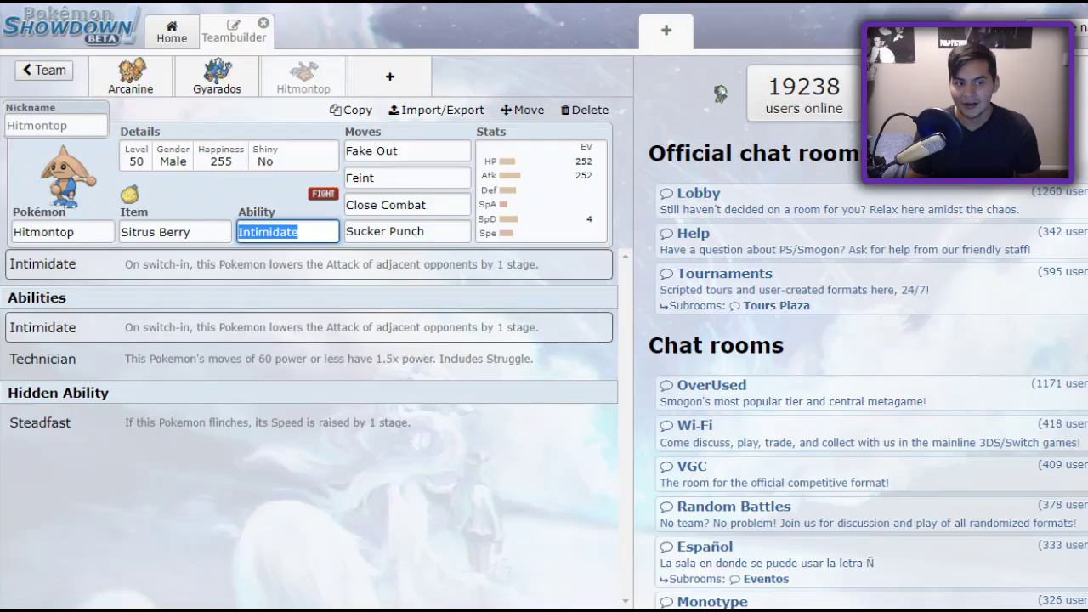
pyautogui.click(364, 80)
pyautogui.write('c')
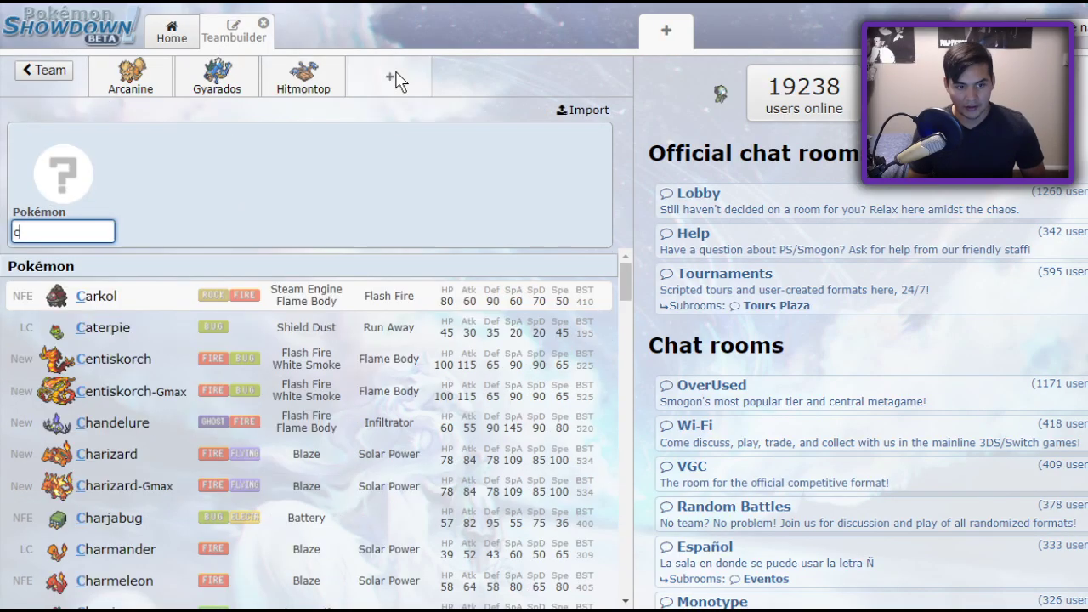
pyautogui.press('BackSpace')
pyautogui.write('scr')
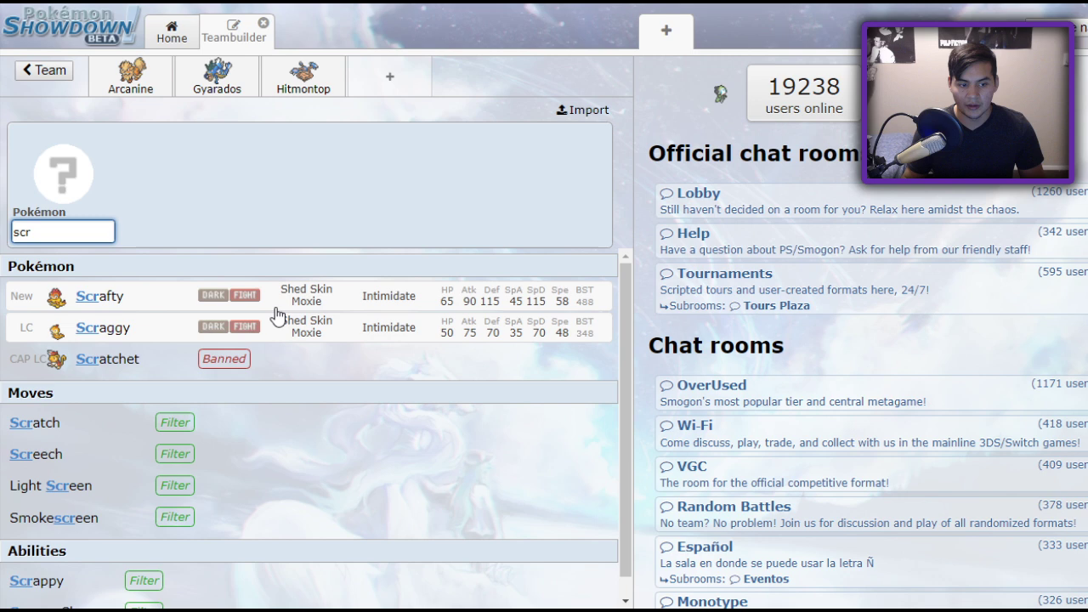
pyautogui.click(272, 298)
# Try Knock Off as Scrafty's first move, and clear that move slot again.
pyautogui.click(390, 149)
pyautogui.write('k')
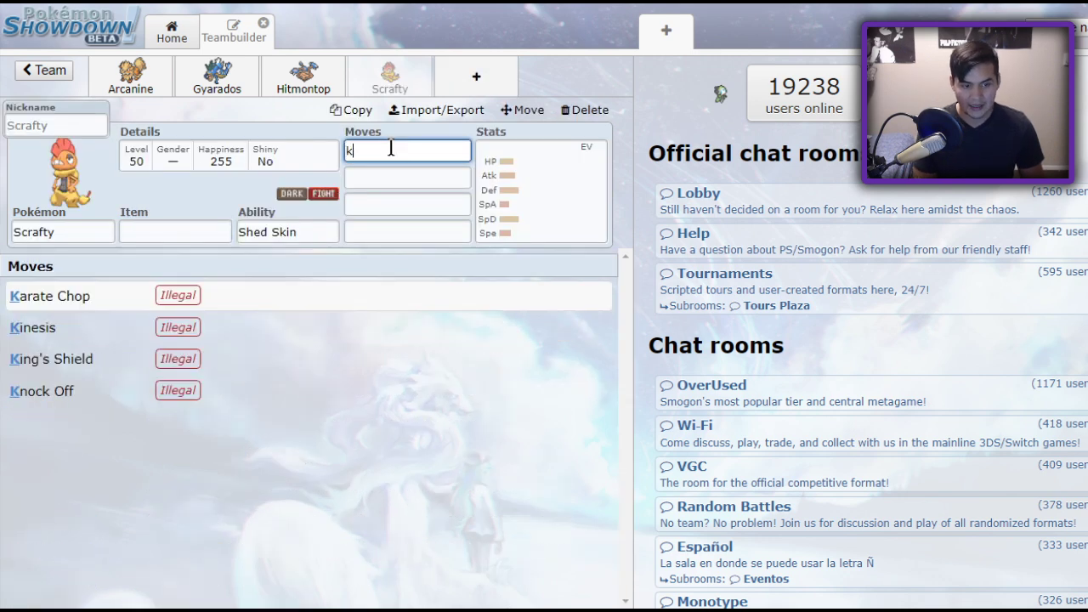
pyautogui.write('n')
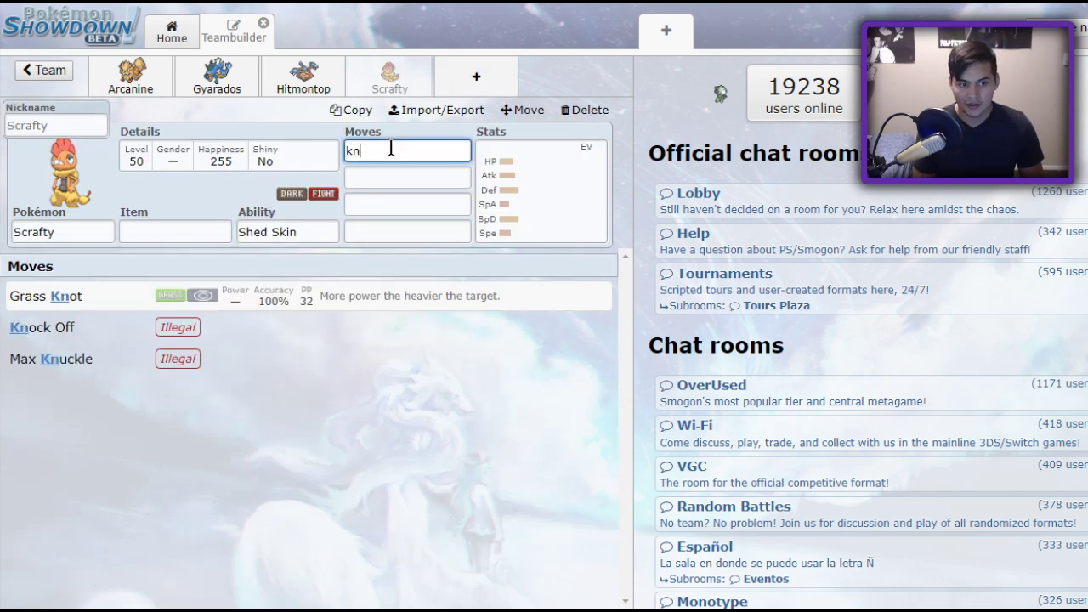
pyautogui.click(285, 330)
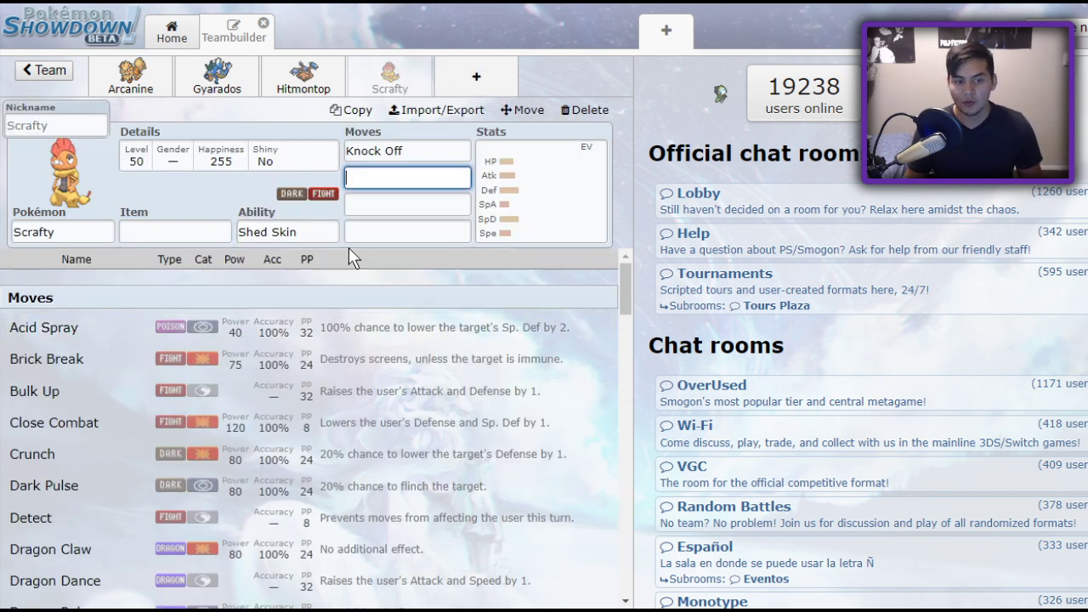
pyautogui.click(465, 154)
pyautogui.press('BackSpace')
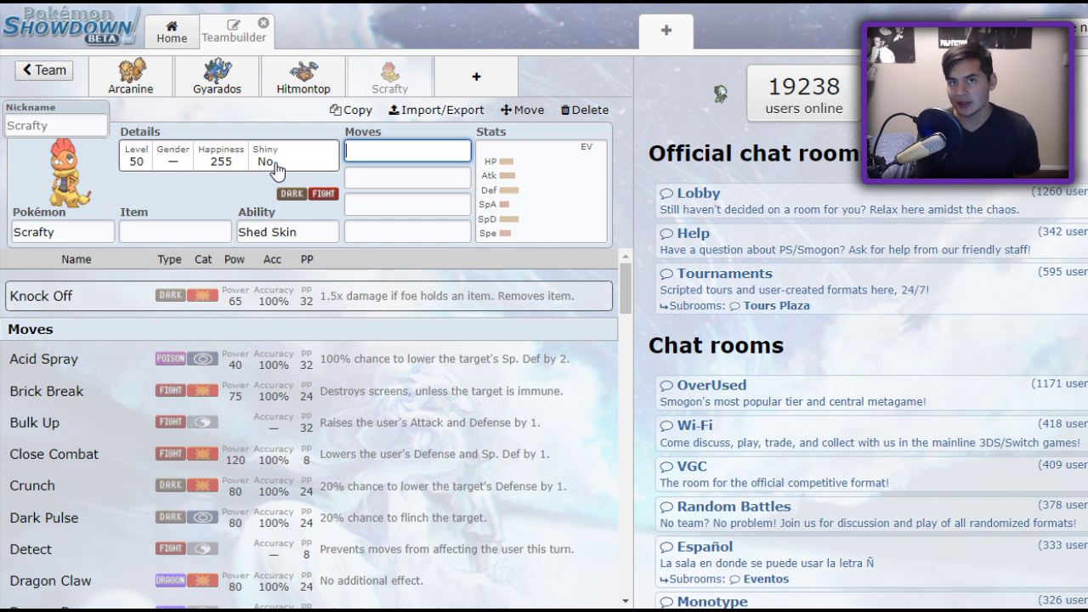
# Give Scrafty Fake Out, Close Combat and Snarl as its first three moves.
pyautogui.write('fak')
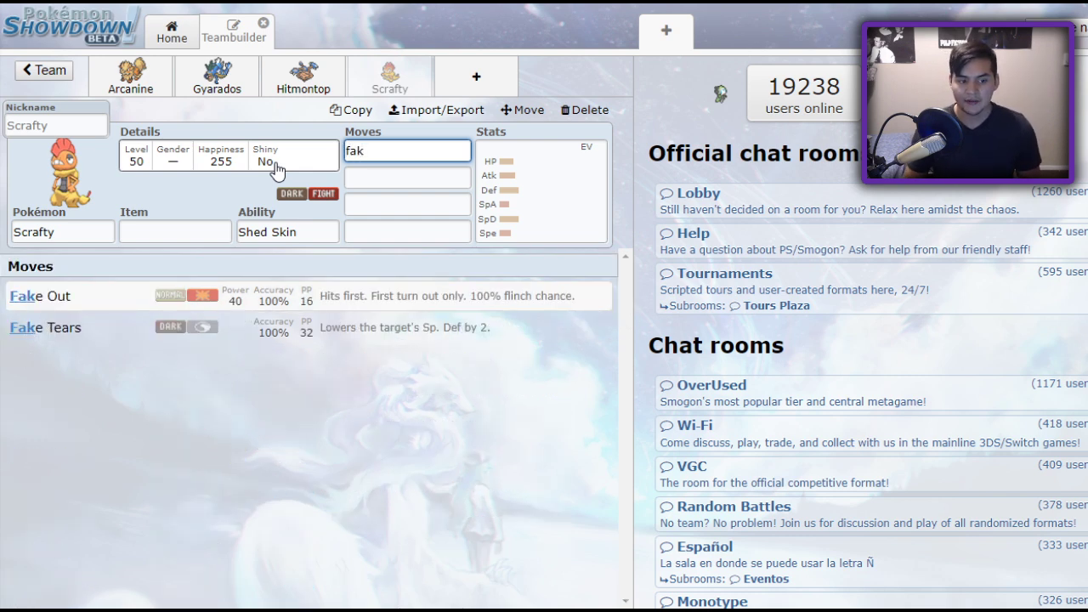
pyautogui.press('Return')
pyautogui.write('clos')
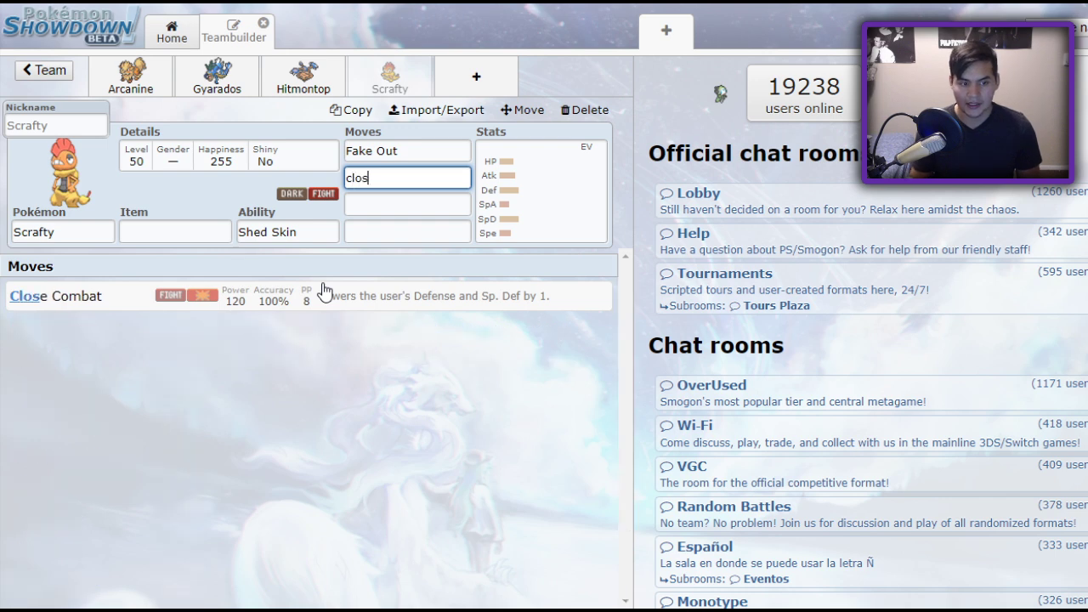
pyautogui.press('Return')
pyautogui.write('sn')
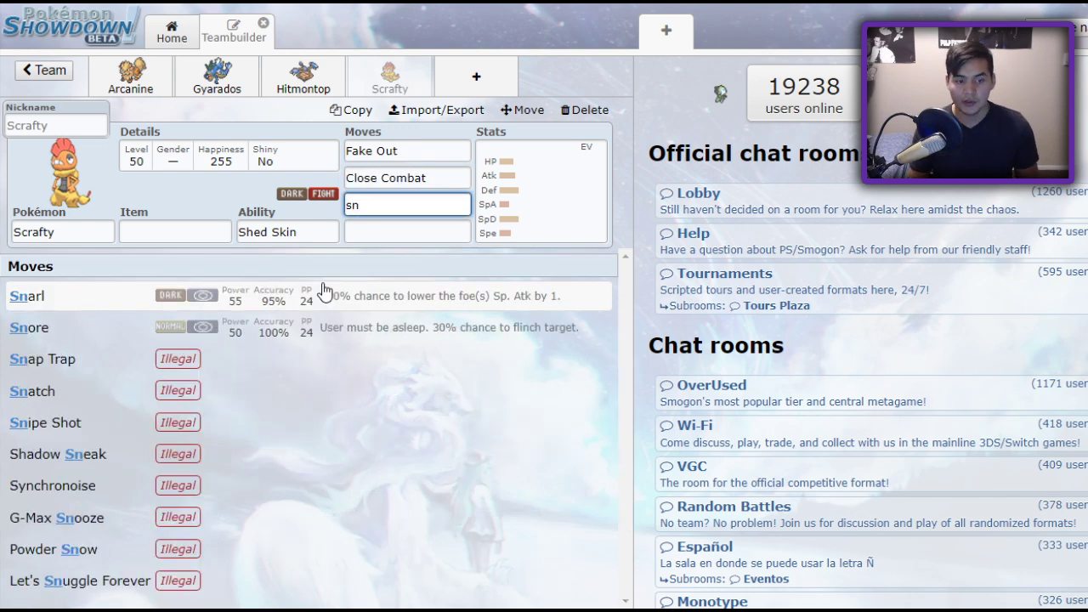
pyautogui.press('Return')
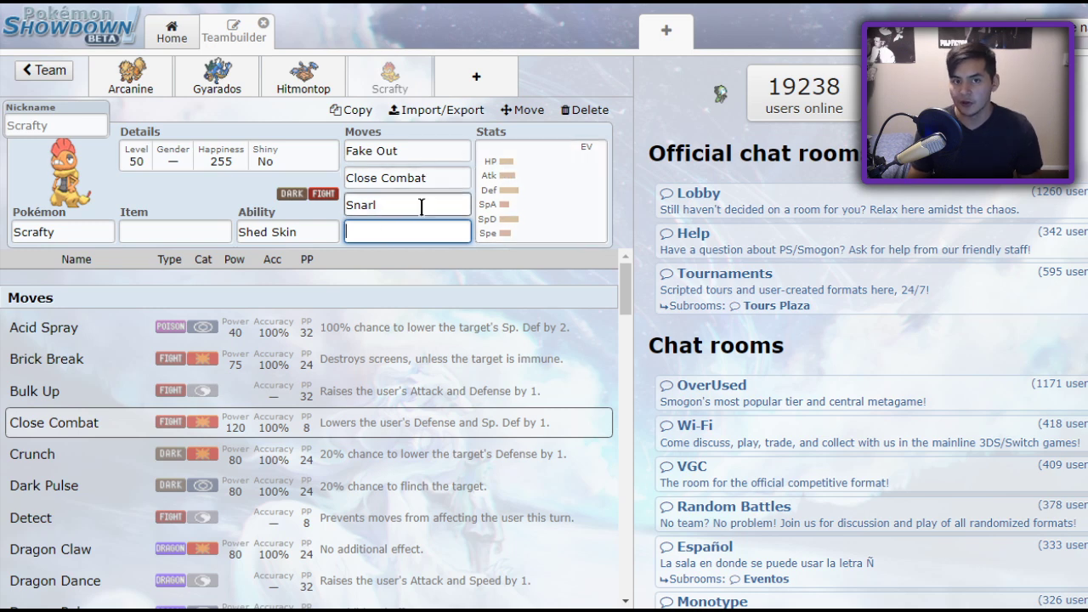
# Check Arcanine's moveset for comparison, and give Scrafty Poison Jab as its fourth move.
pyautogui.click(130, 76)
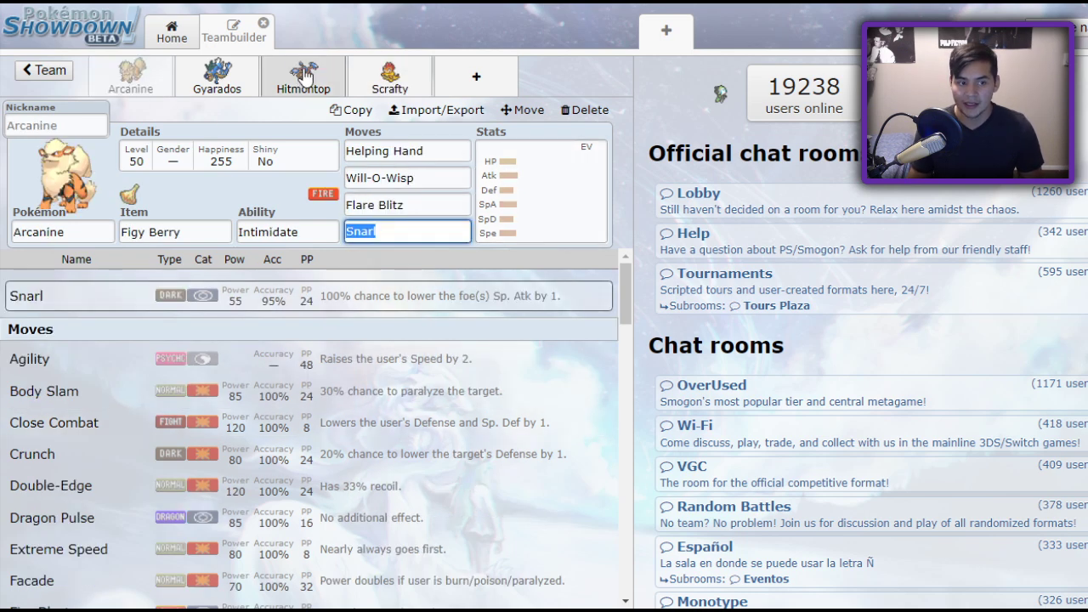
pyautogui.click(389, 76)
pyautogui.scroll(-7, 365, 392)
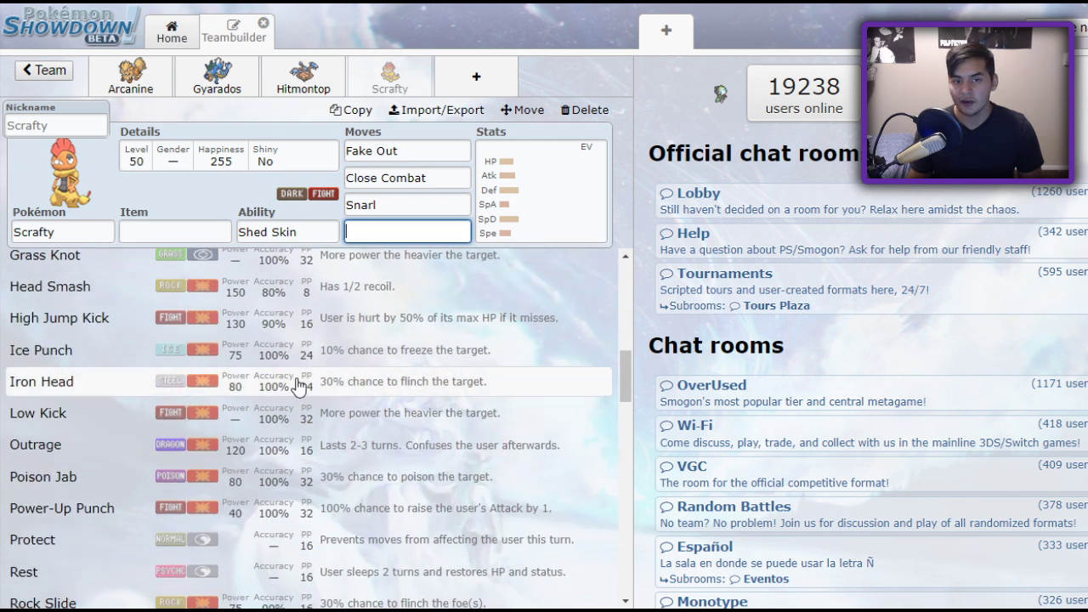
pyautogui.click(289, 476)
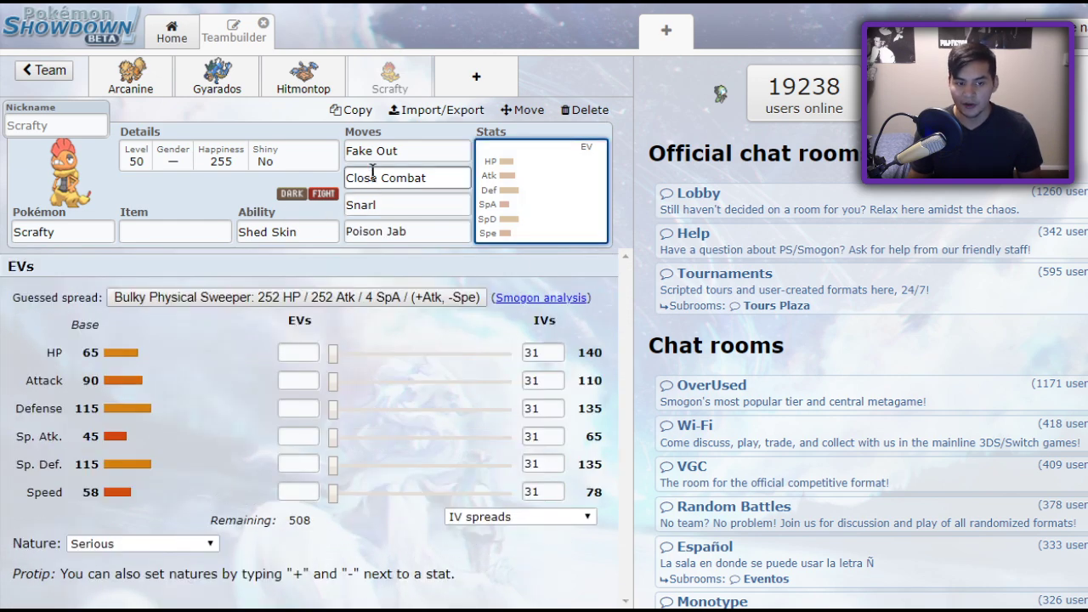
# Check Hitmontop's set and stats for comparison, and give Scrafty the Assault Vest.
pyautogui.click(310, 78)
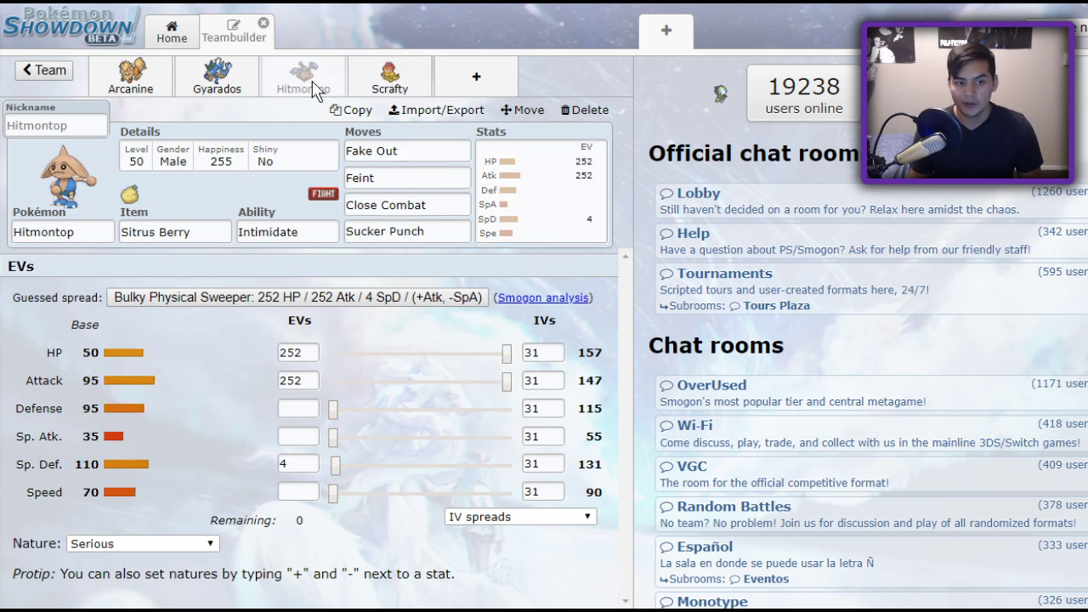
pyautogui.click(389, 77)
pyautogui.click(198, 229)
pyautogui.write('ass')
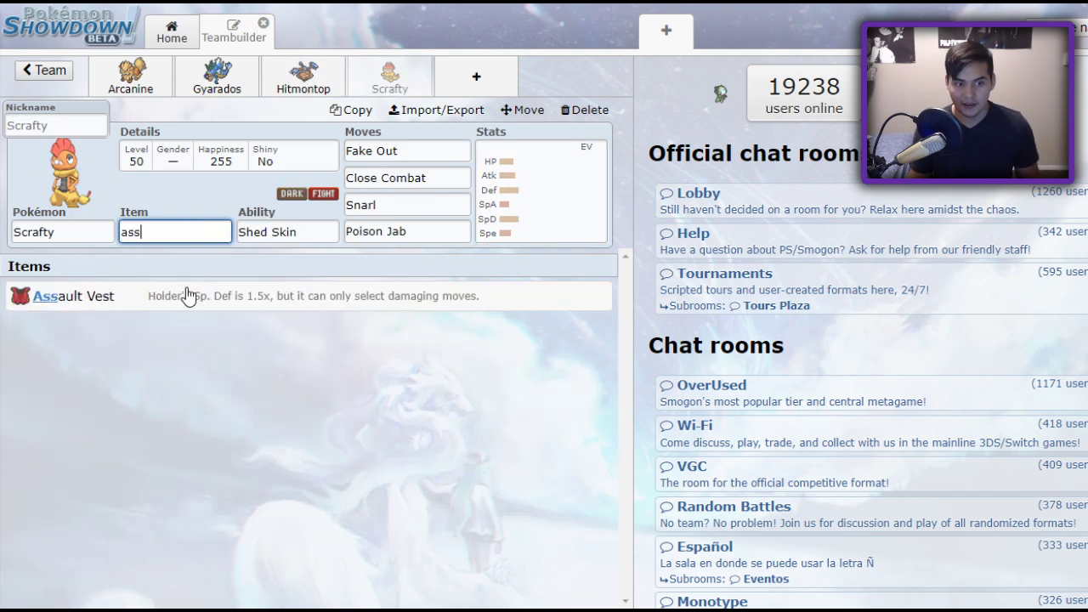
pyautogui.press('Return')
# Look through the alternatives for Scrafty's Snarl slot, and compare its moveset with Hitmontop's.
pyautogui.click(425, 204)
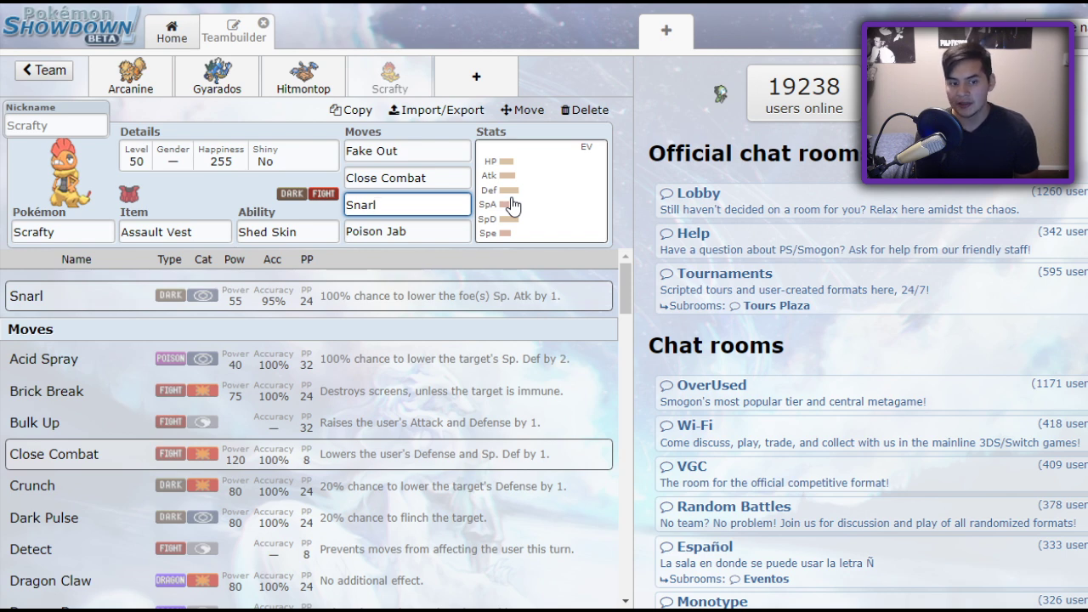
pyautogui.scroll(-3, 289, 476)
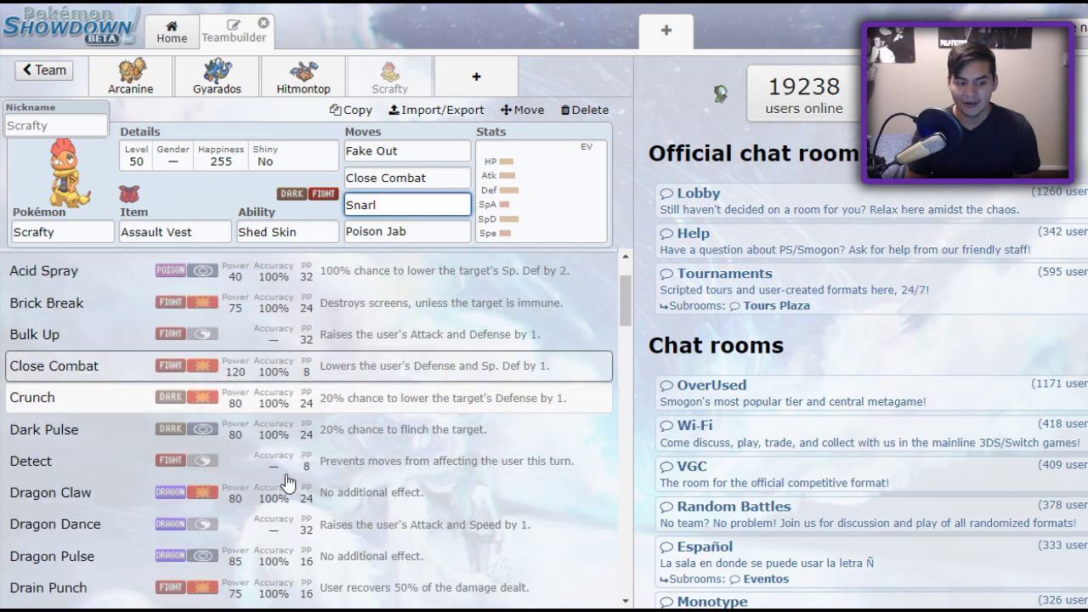
pyautogui.scroll(-3, 311, 445)
pyautogui.click(298, 77)
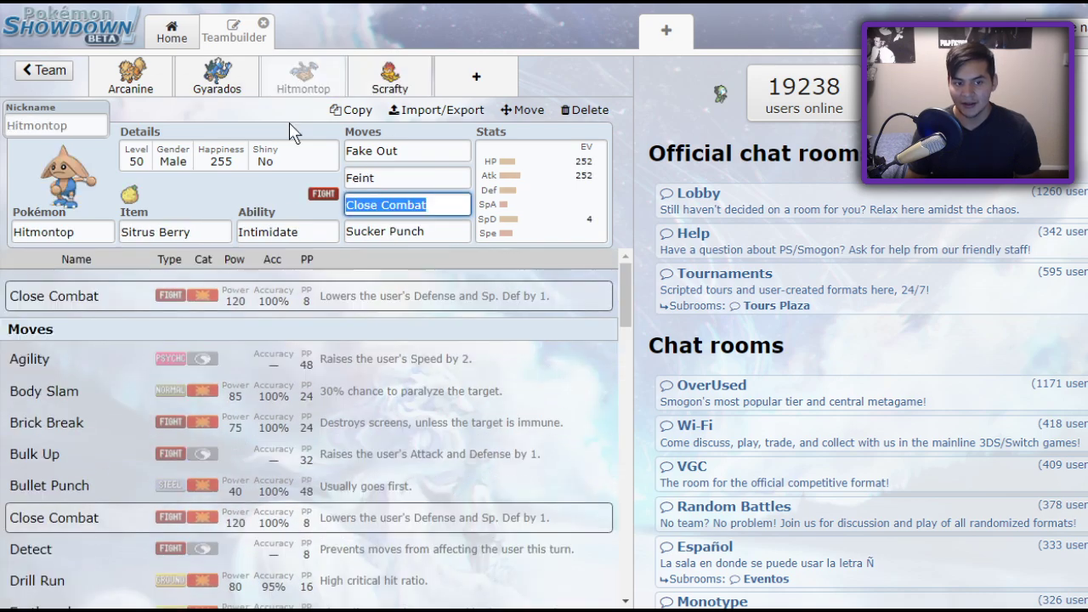
# Replace Snarl with Taunt as Scrafty's third move.
pyautogui.click(391, 81)
pyautogui.scroll(-5, 187, 408)
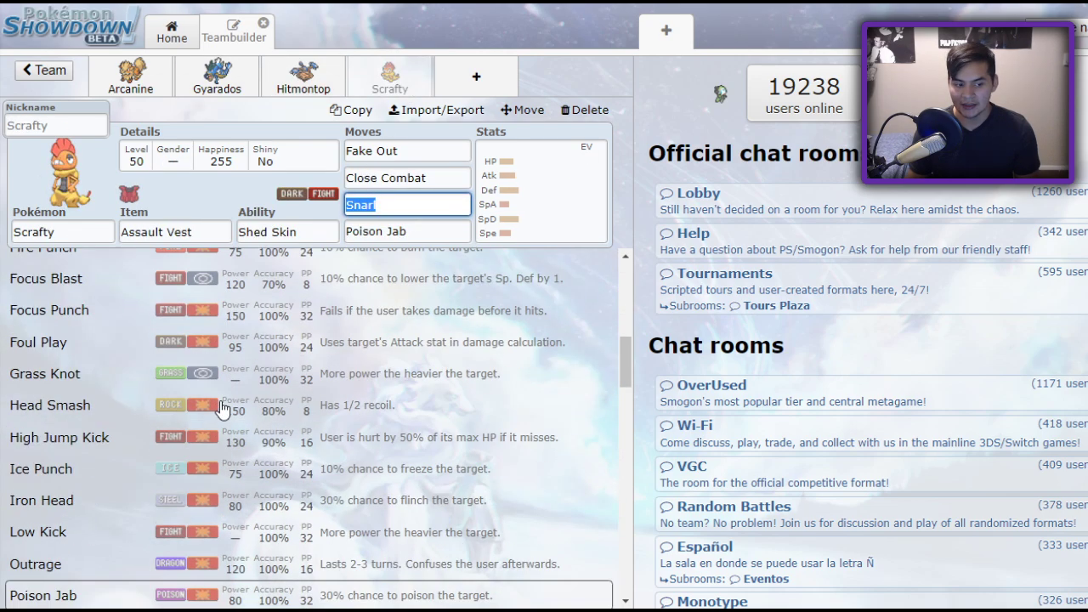
pyautogui.scroll(-4, 223, 408)
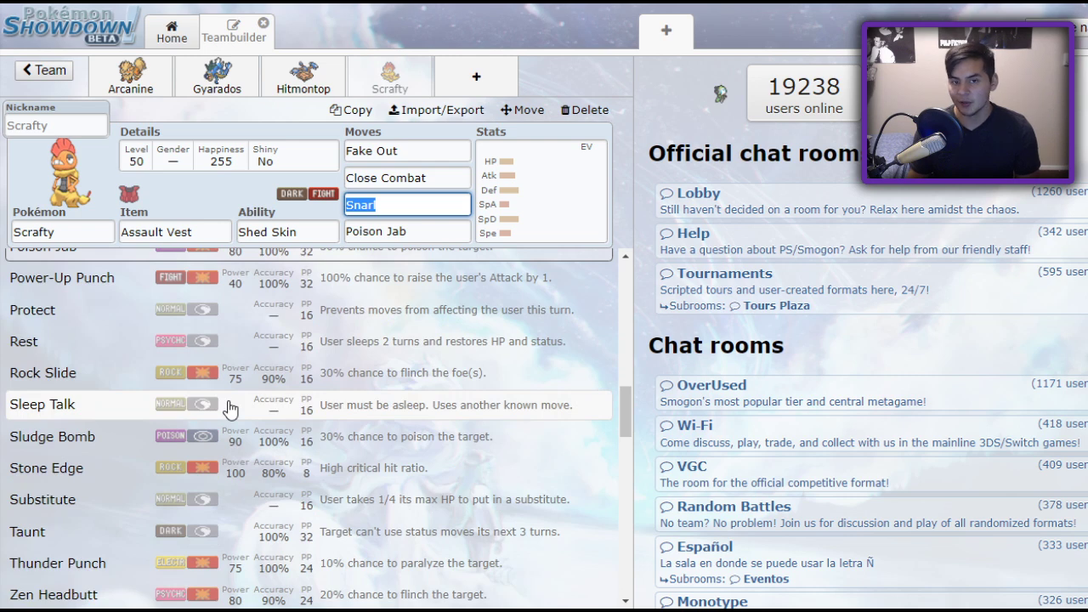
pyautogui.scroll(-1, 259, 485)
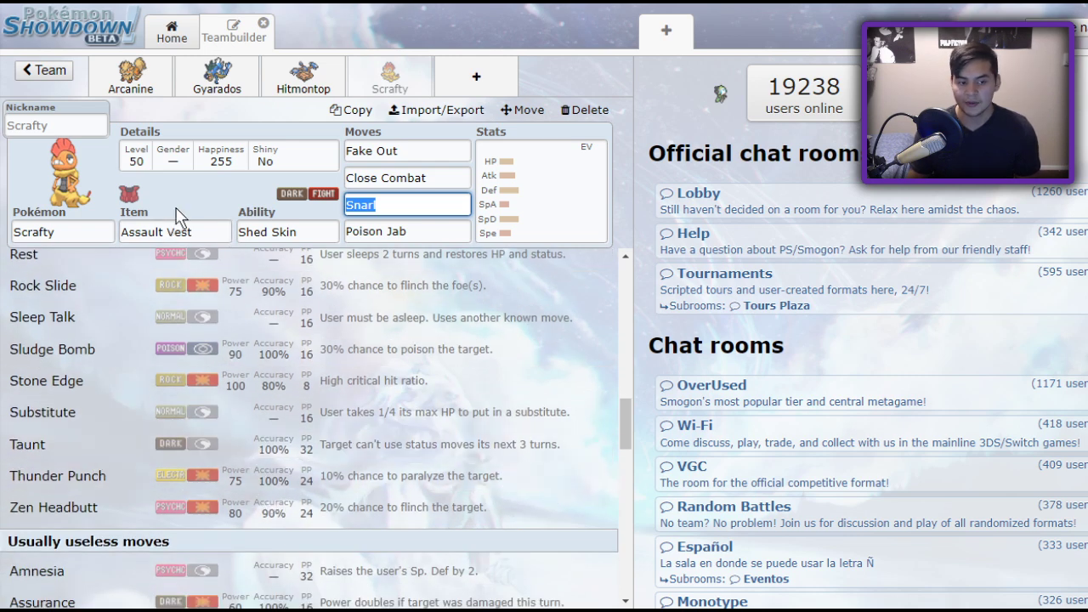
pyautogui.click(81, 450)
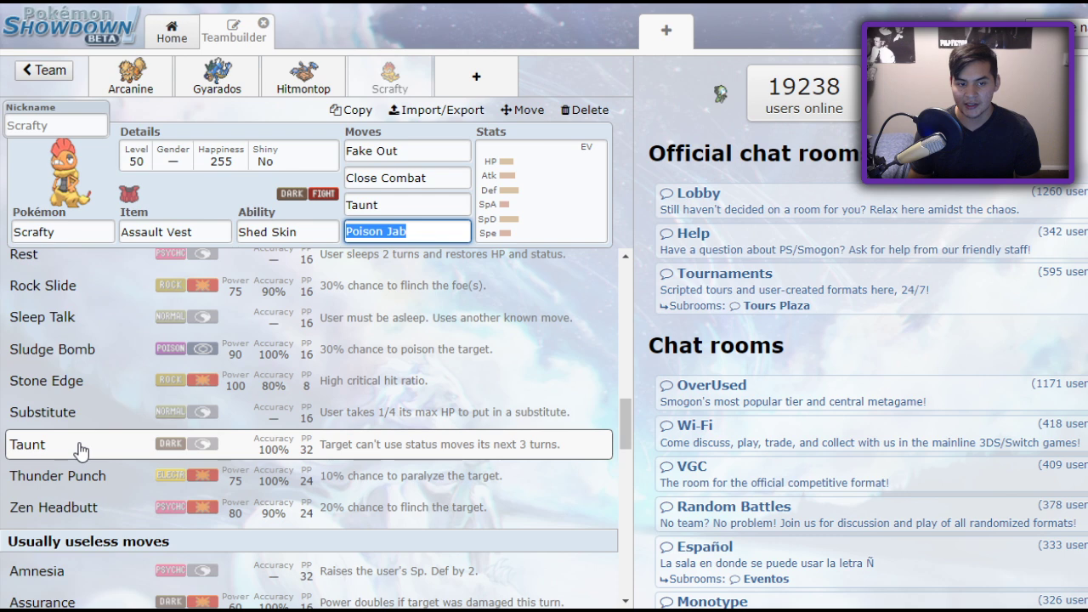
# Compare Scrafty's base stats with Hitmontop's.
pyautogui.click(567, 205)
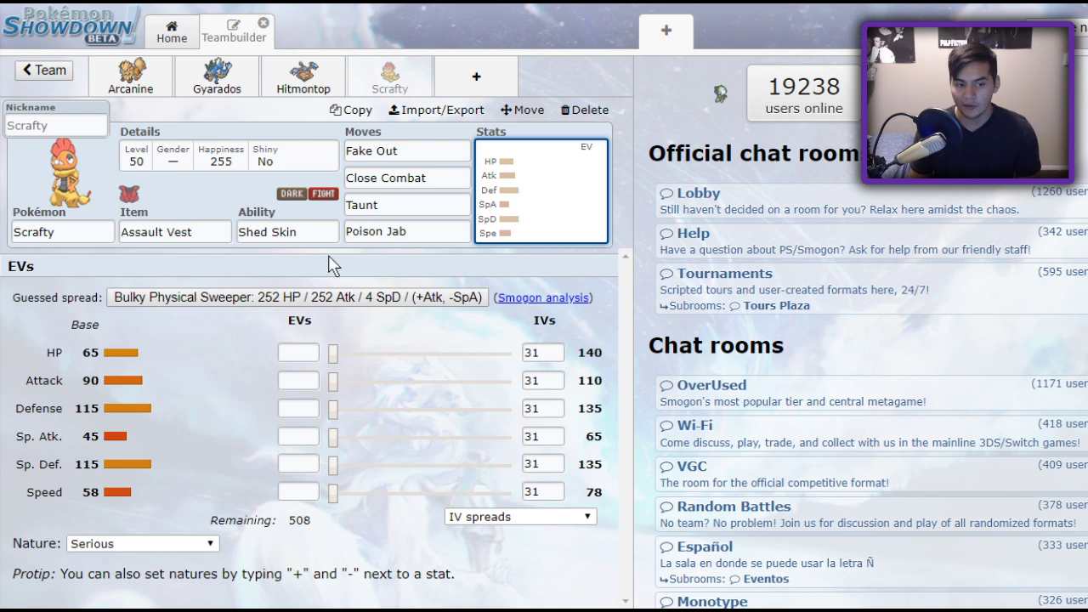
pyautogui.click(303, 75)
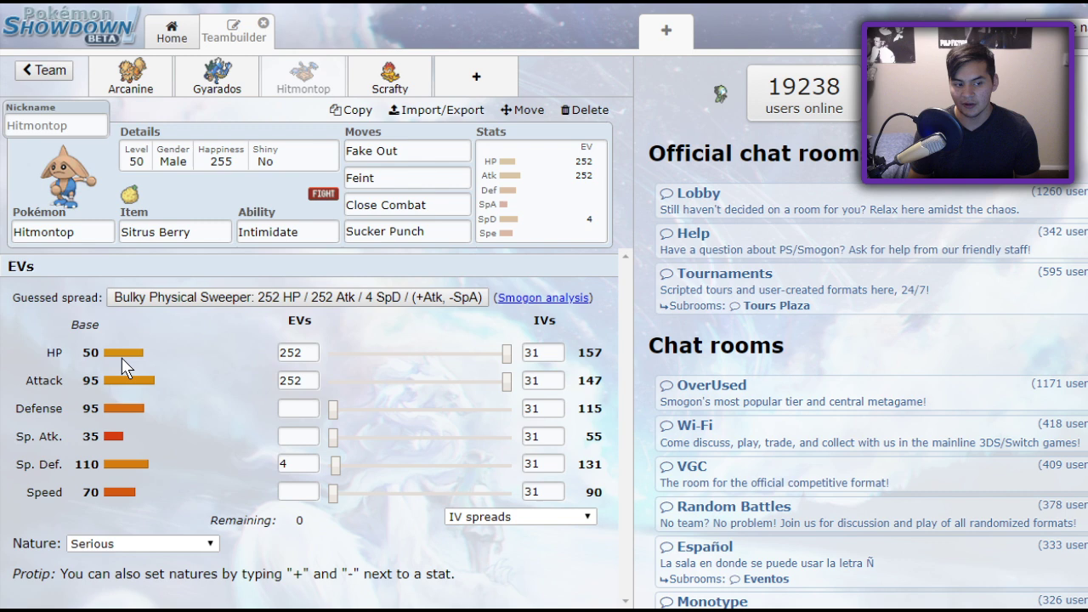
pyautogui.click(390, 74)
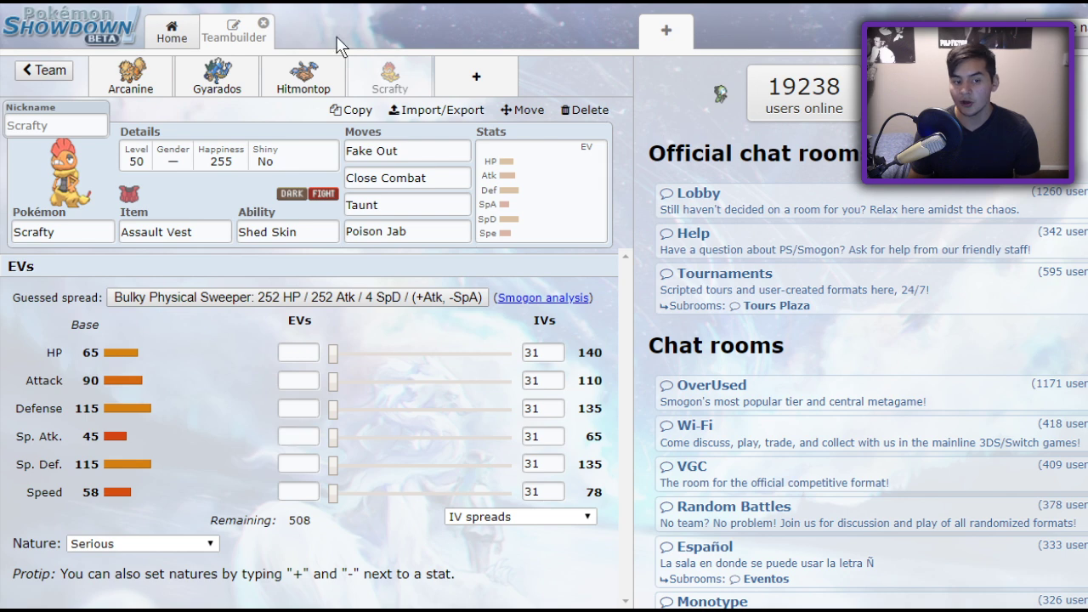
pyautogui.click(303, 77)
pyautogui.click(381, 85)
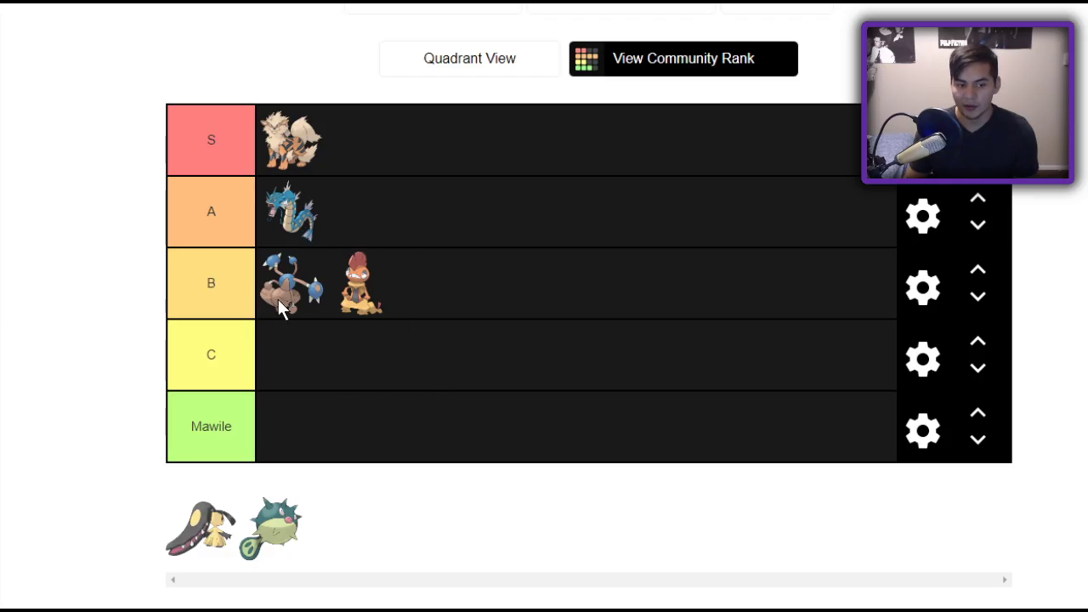
# Switch to the tier list and place Qwilfish in tier C, keeping Hitmontop ahead of Scrafty in tier B.
pyautogui.moveTo(279, 299)
pyautogui.mouseDown()
pyautogui.moveTo(394, 204)
pyautogui.moveTo(291, 297)
pyautogui.mouseUp()
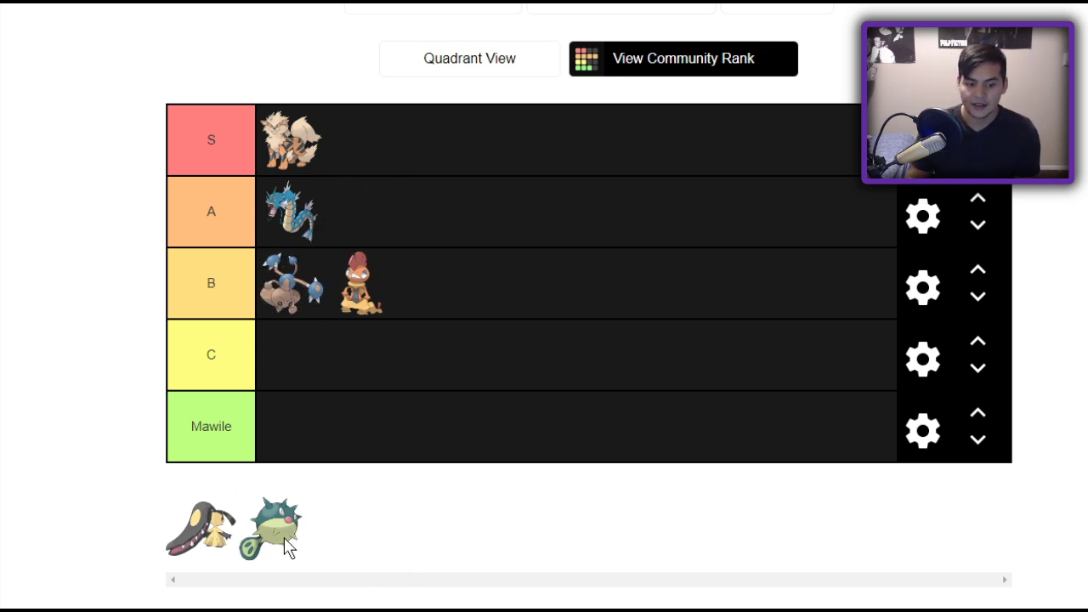
pyautogui.moveTo(285, 549); pyautogui.dragTo(314, 363)
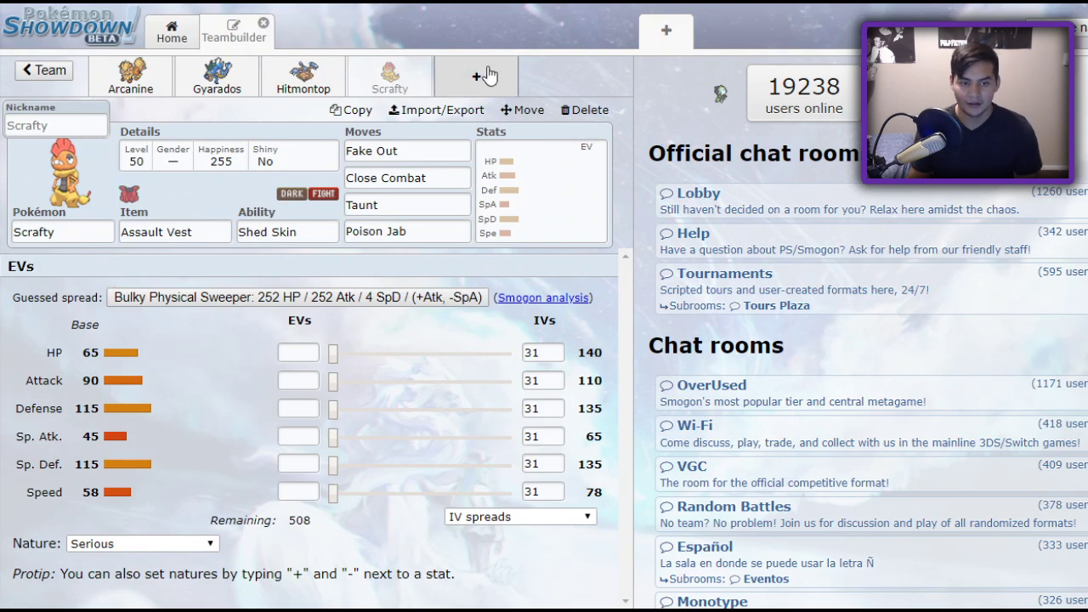
# Switch to the Pokémon Showdown teambuilder and add Qwilfish as the fifth team member.
pyautogui.click(488, 76)
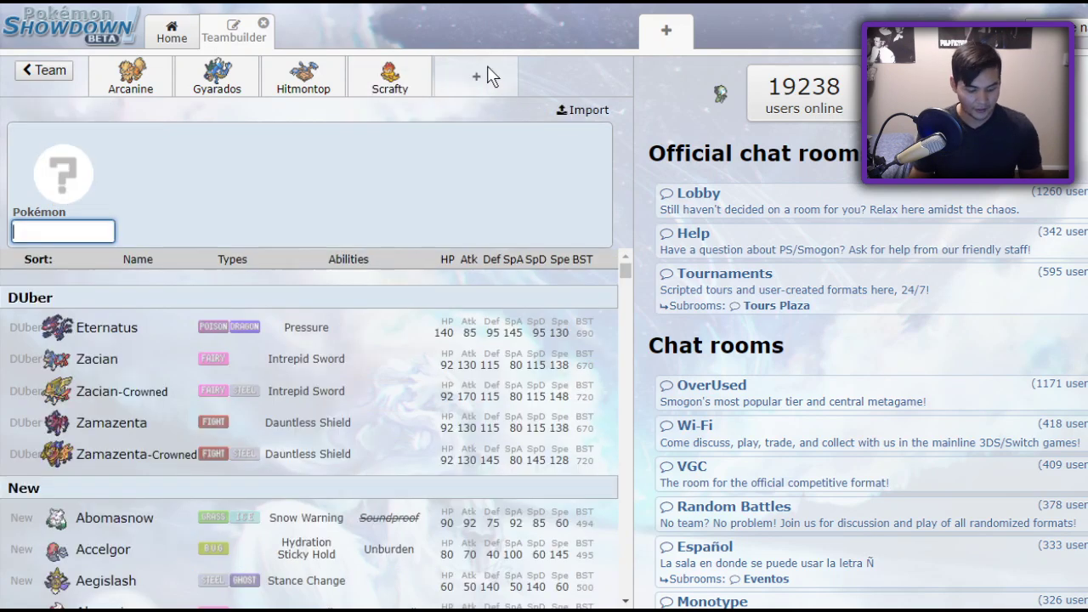
pyautogui.write('qwil')
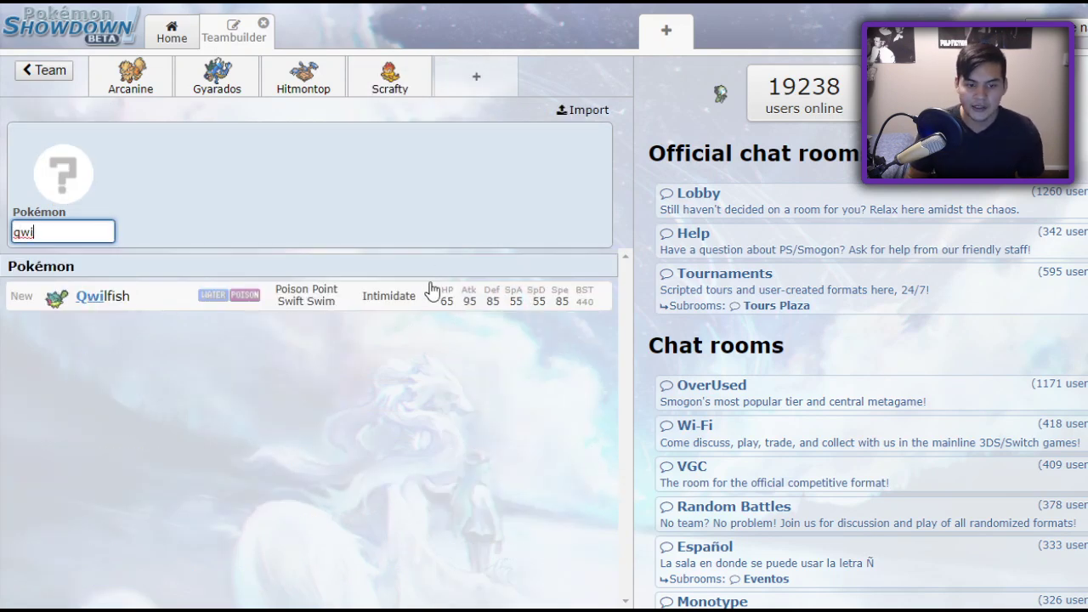
pyautogui.click(432, 290)
# Compare Qwilfish's base stats with Gyarados's, and check Qwilfish's available abilities.
pyautogui.click(541, 192)
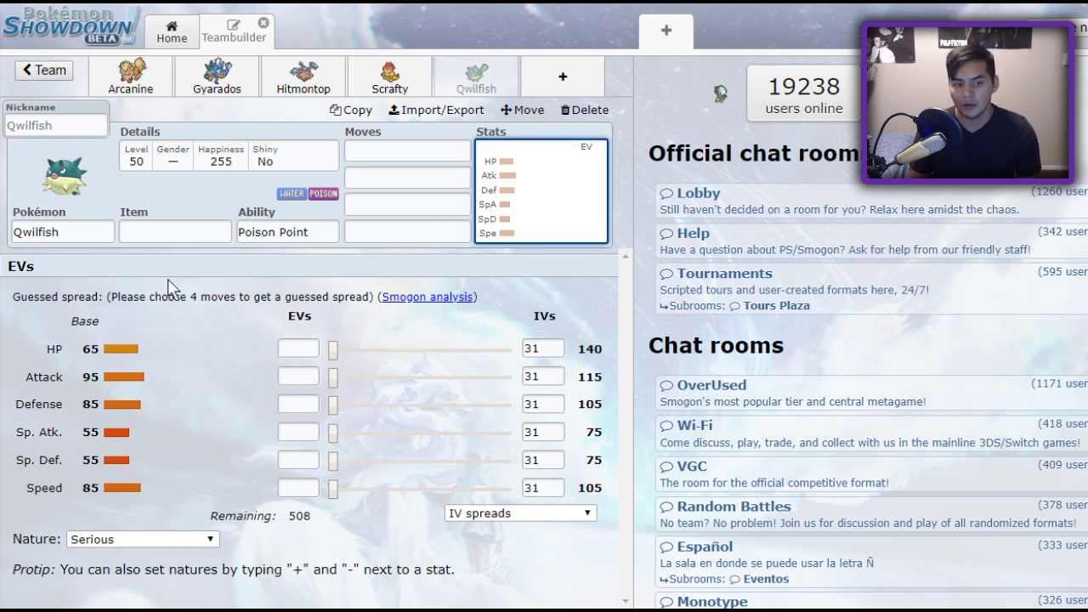
pyautogui.click(197, 81)
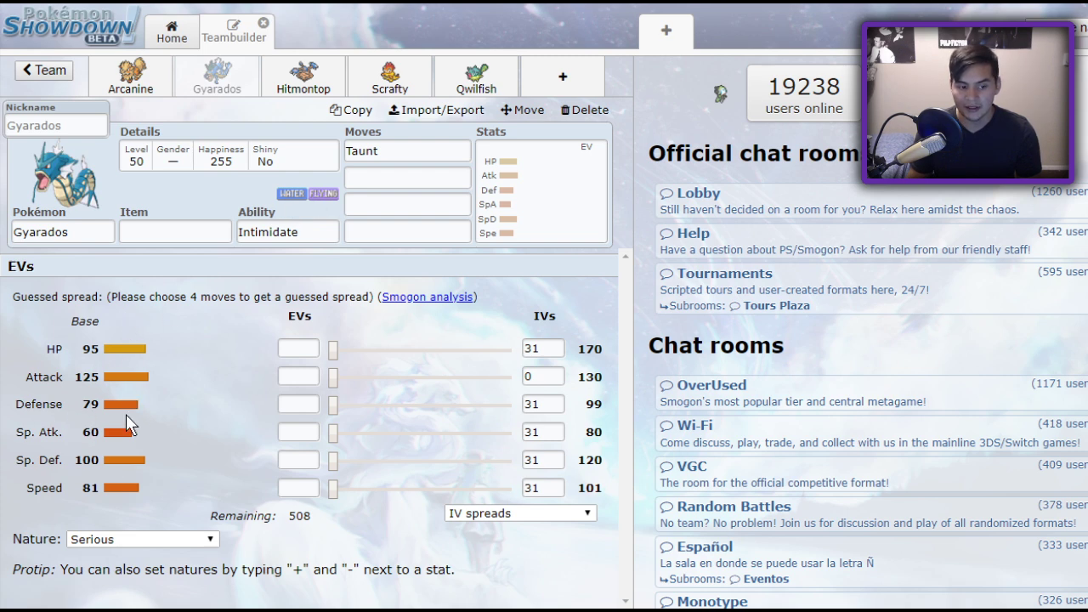
pyautogui.click(461, 78)
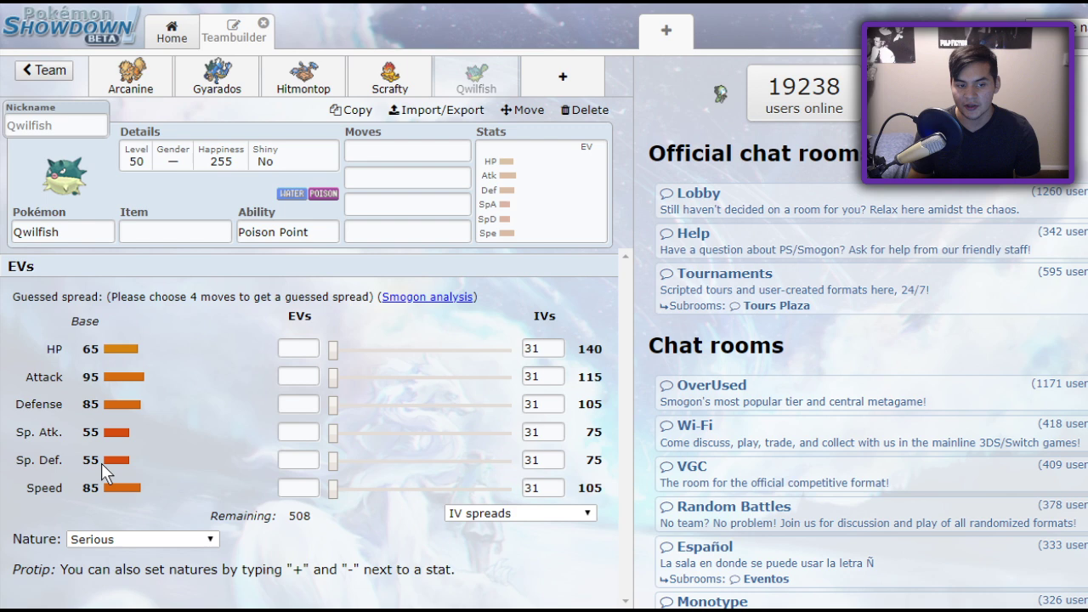
pyautogui.click(308, 231)
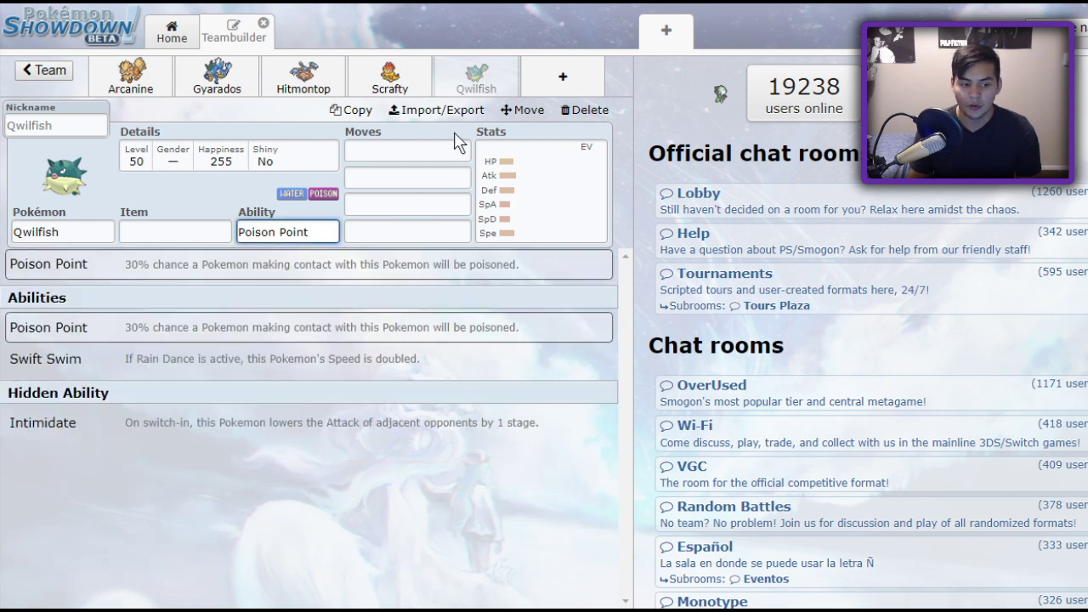
# Give Qwilfish Toxic and Haze as its first two moves.
pyautogui.click(408, 150)
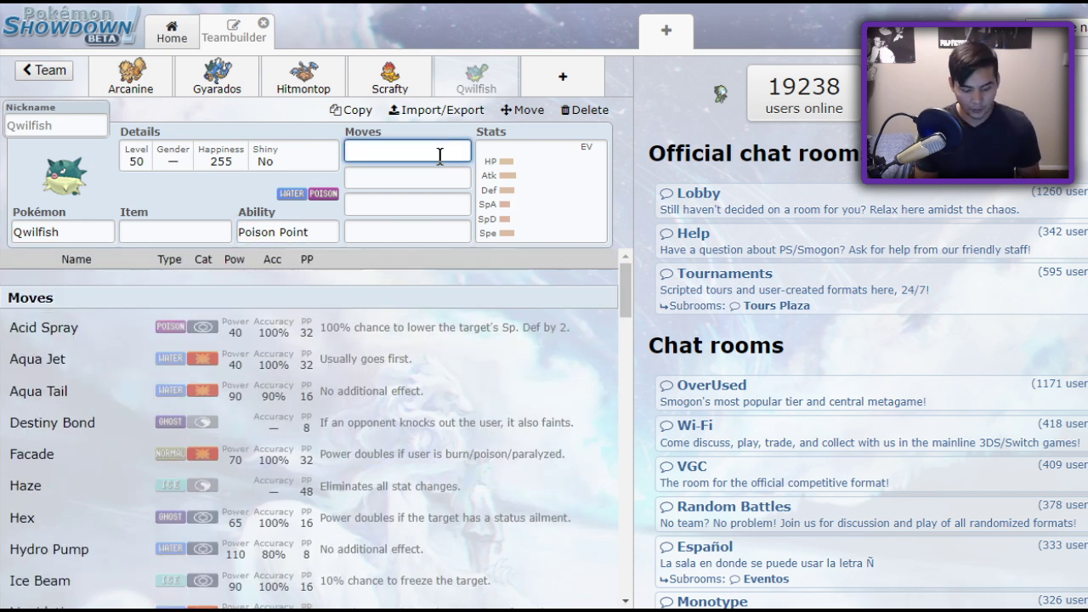
pyautogui.write('to')
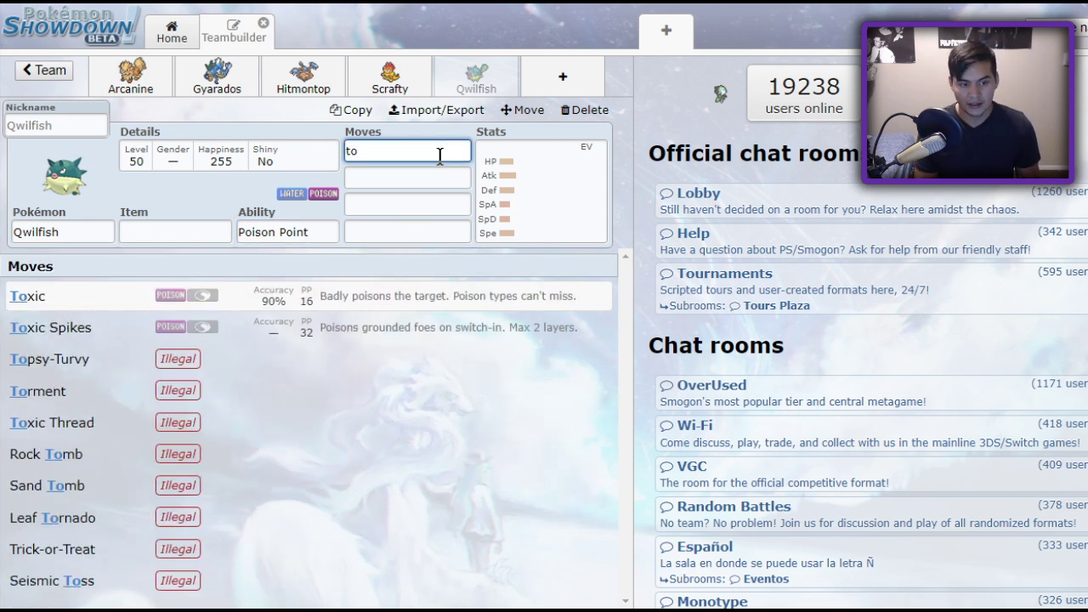
pyautogui.click(393, 296)
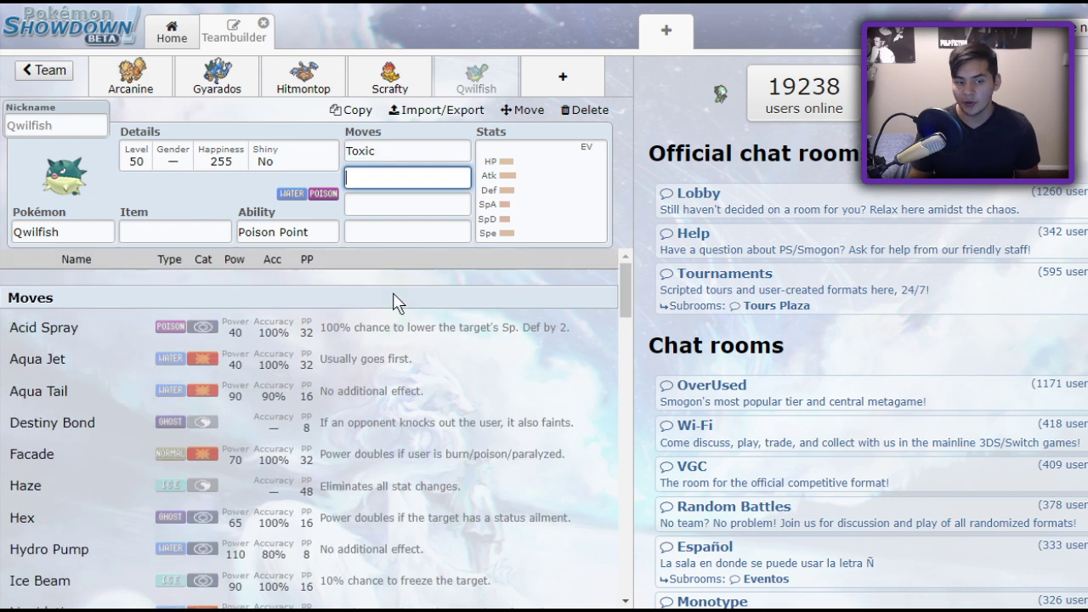
pyautogui.click(197, 483)
# Look through Qwilfish's other moves, set its ability to Swift Swim, and clear Toxic from its first move slot.
pyautogui.scroll(-4, 231, 442)
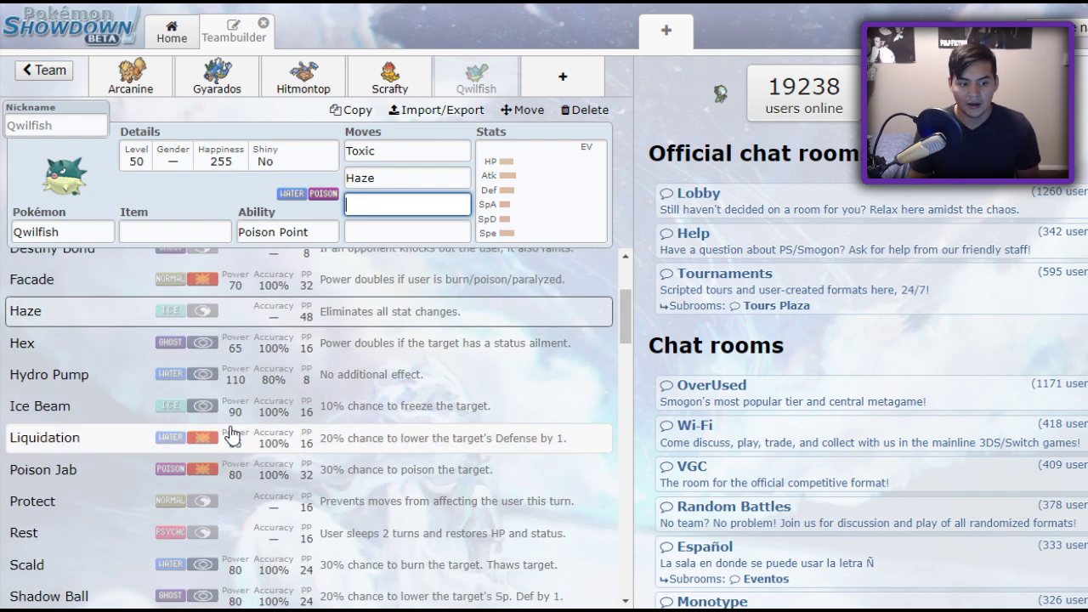
pyautogui.scroll(-1, 76, 411)
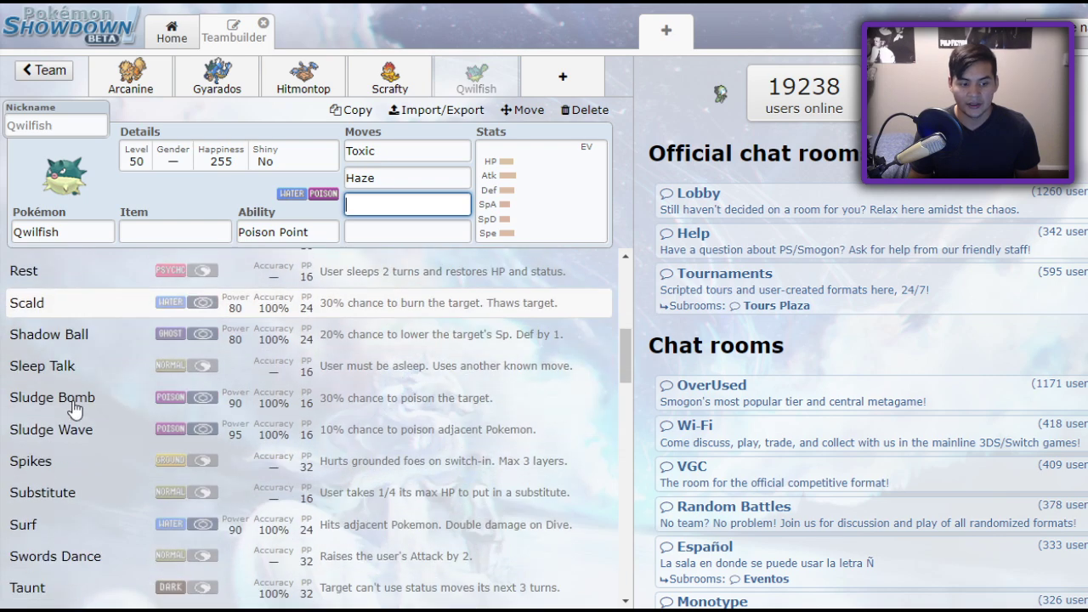
pyautogui.scroll(-3, 77, 425)
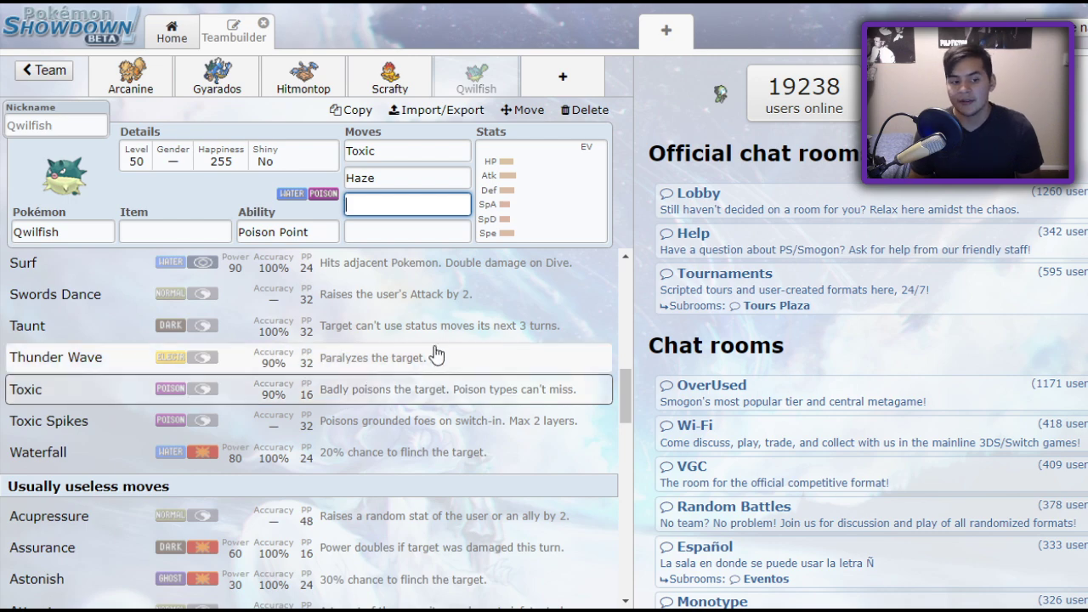
pyautogui.scroll(8, 429, 340)
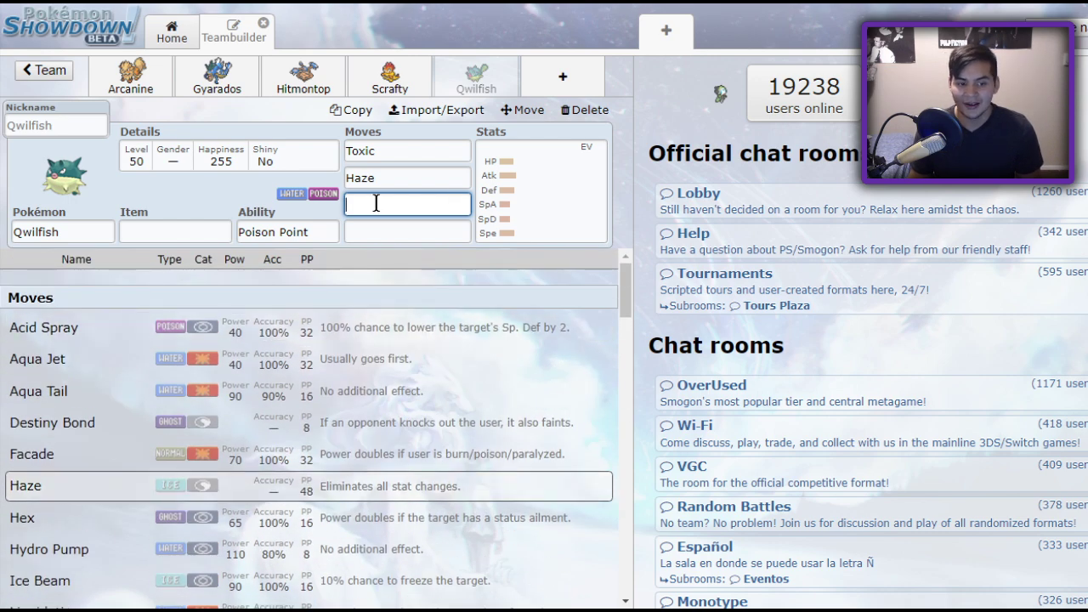
pyautogui.click(302, 230)
pyautogui.click(149, 361)
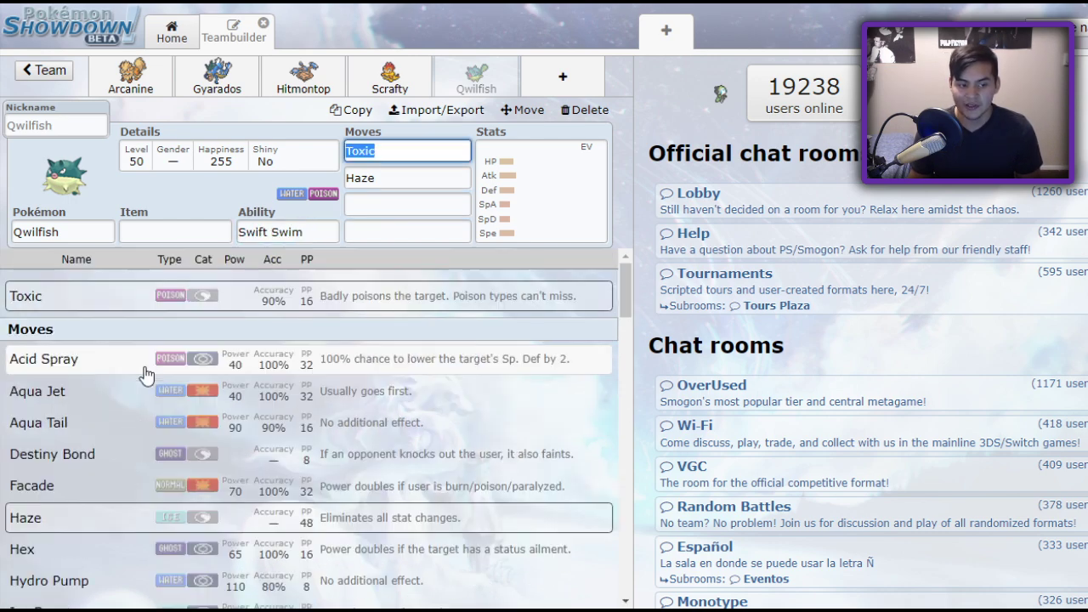
pyautogui.click(436, 152)
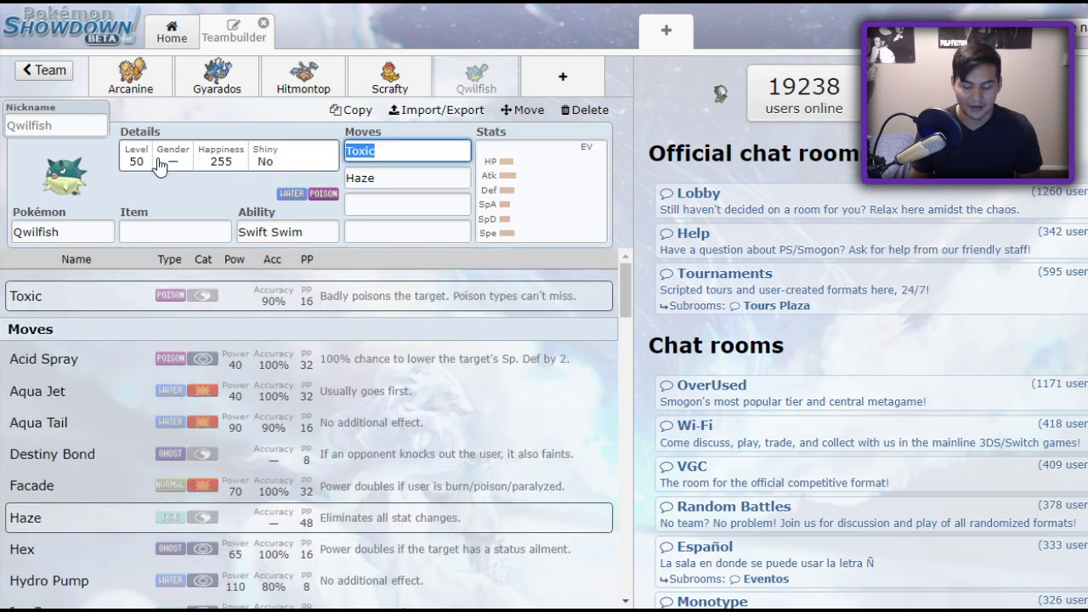
pyautogui.press('BackSpace')
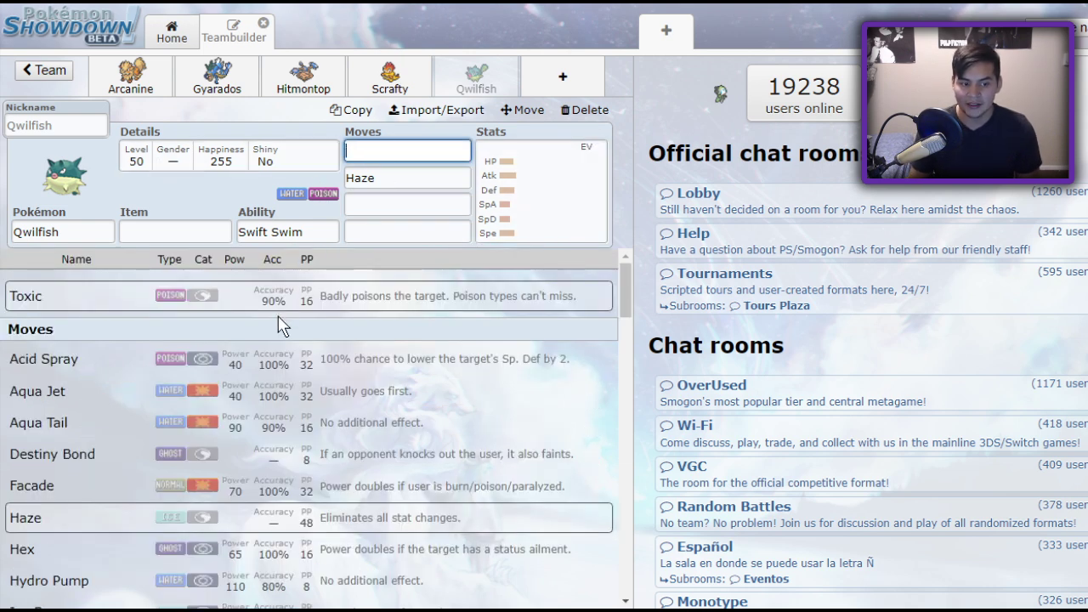
# Filter the available Pokémon by Poison type and the Swift Swim ability, clear both filters, and return to Qwilfish.
pyautogui.click(599, 78)
pyautogui.write('poi')
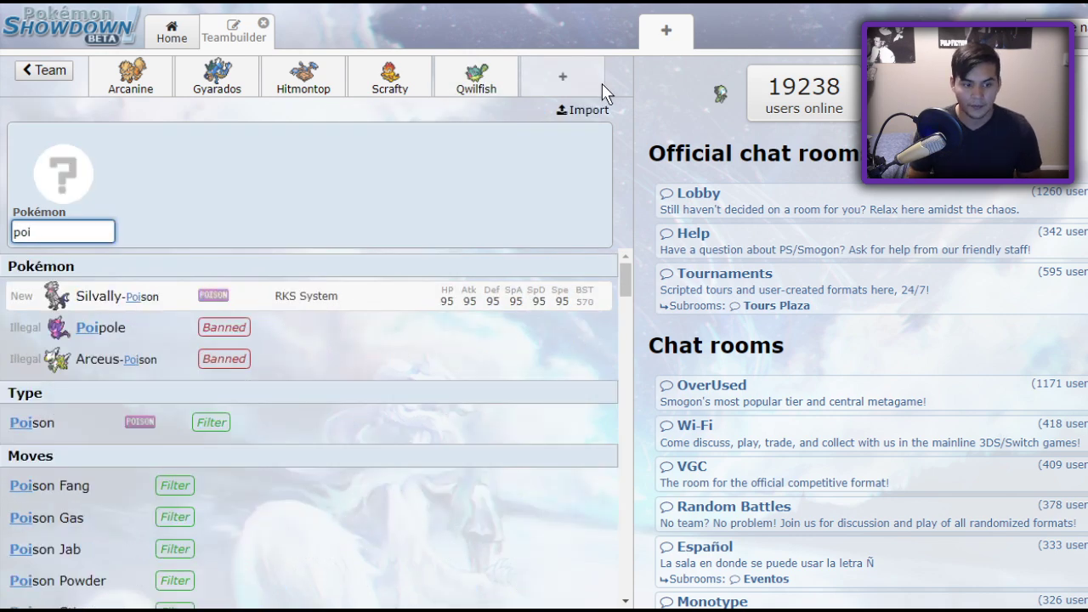
pyautogui.click(158, 430)
pyautogui.write('swift')
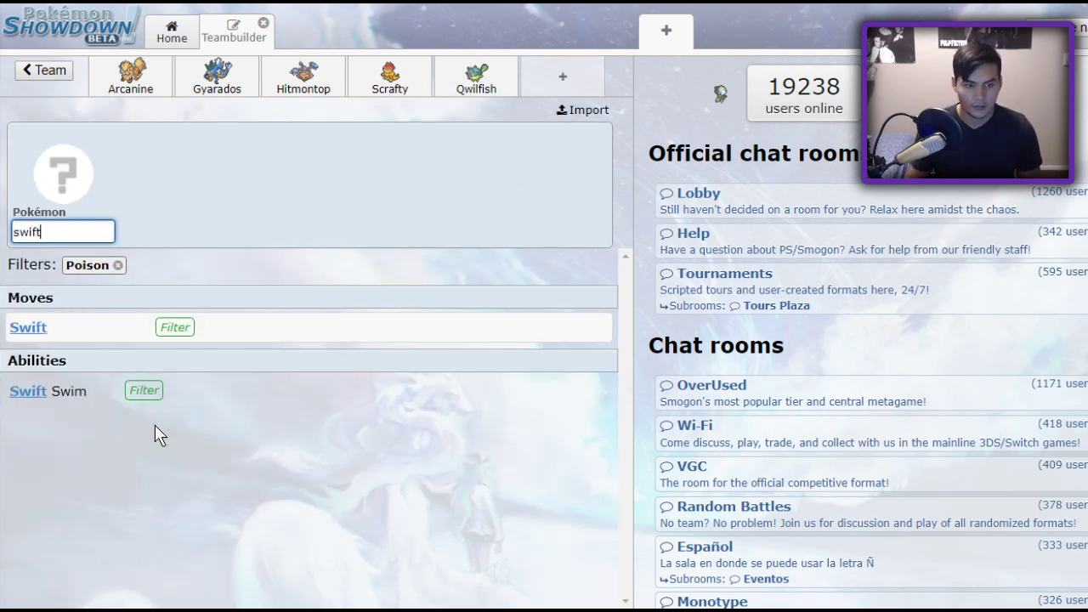
pyautogui.click(89, 390)
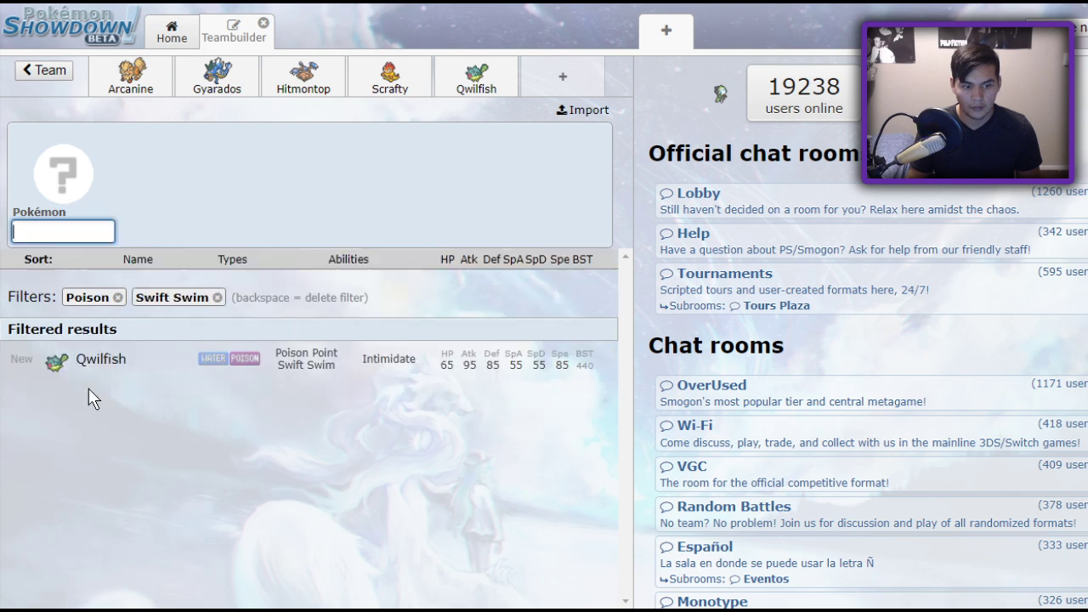
pyautogui.click(218, 297)
pyautogui.click(117, 297)
pyautogui.click(501, 85)
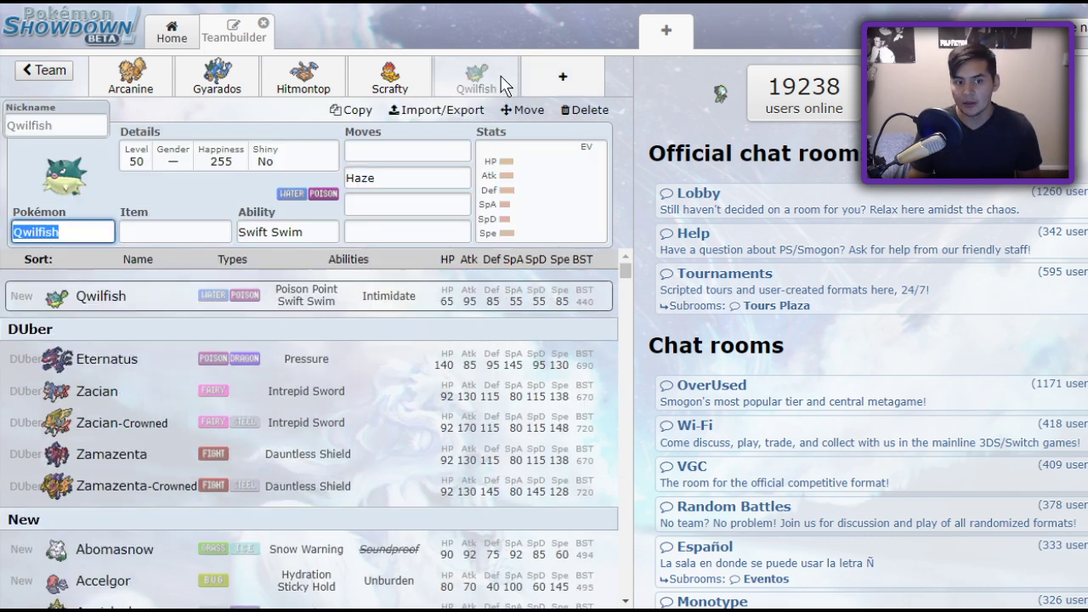
# Review Qwilfish's available moves and its base stats.
pyautogui.scroll(-2, 301, 395)
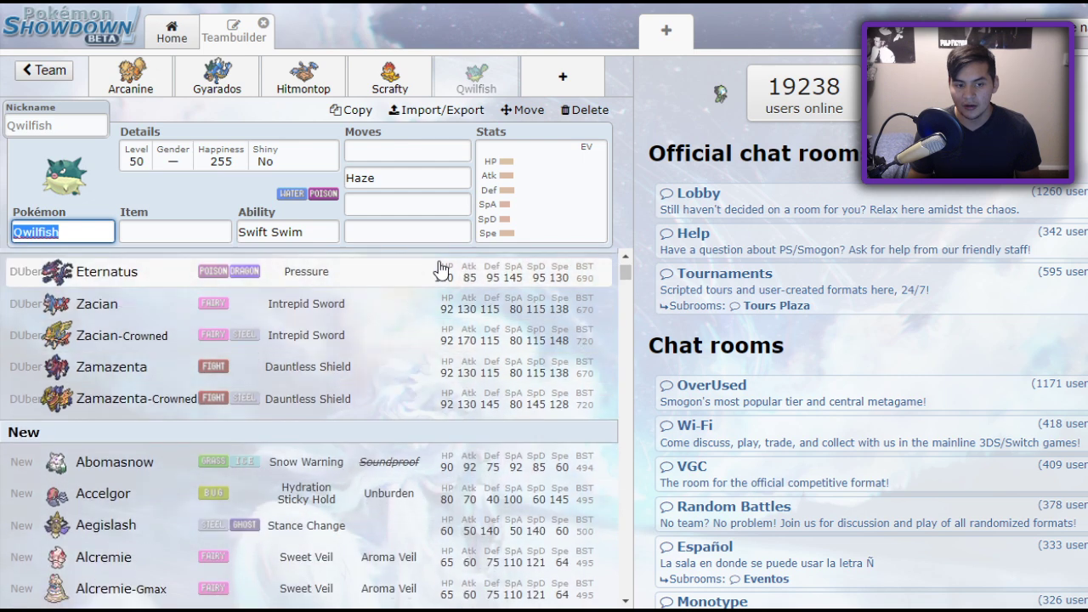
pyautogui.click(400, 153)
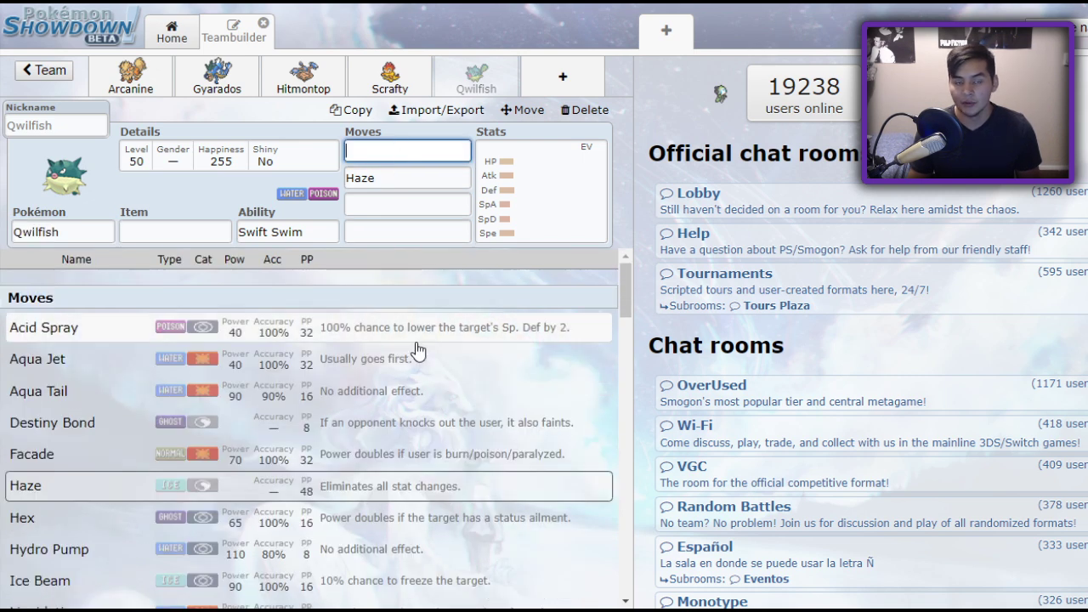
pyautogui.click(551, 223)
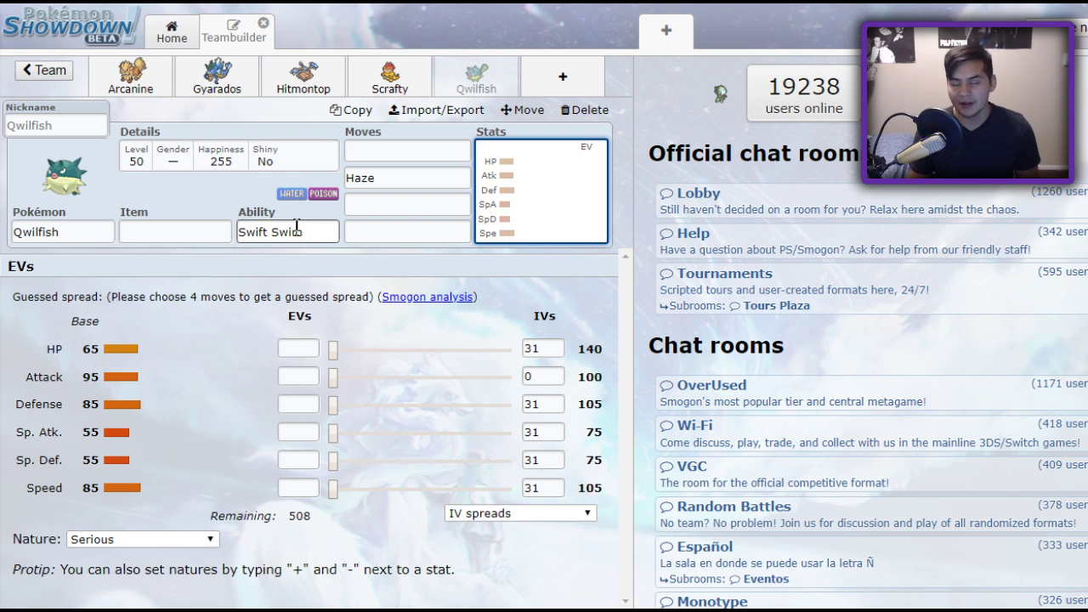
pyautogui.click(402, 206)
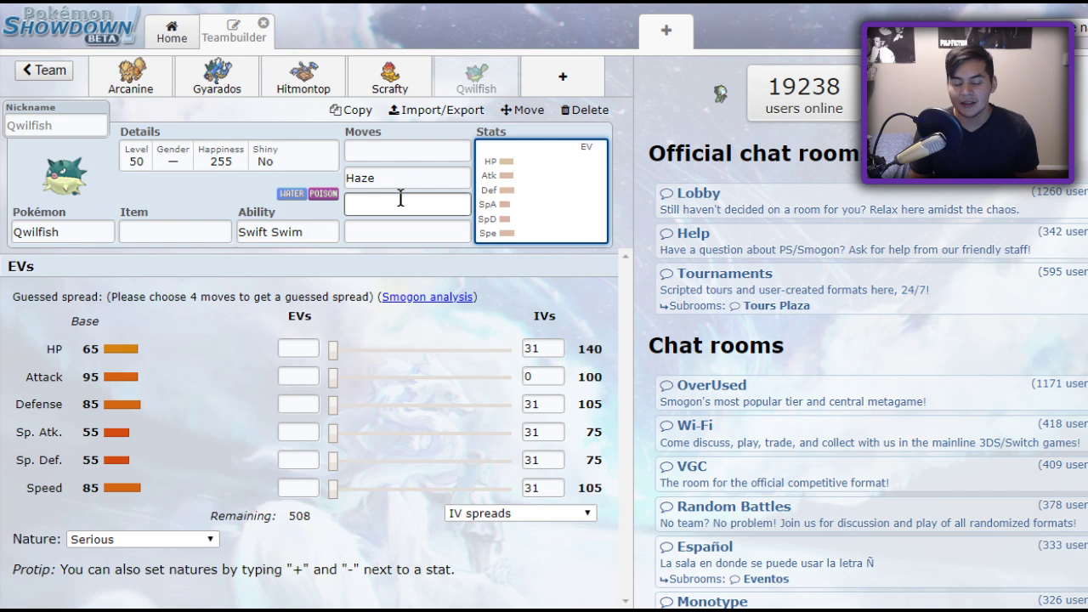
pyautogui.click(402, 152)
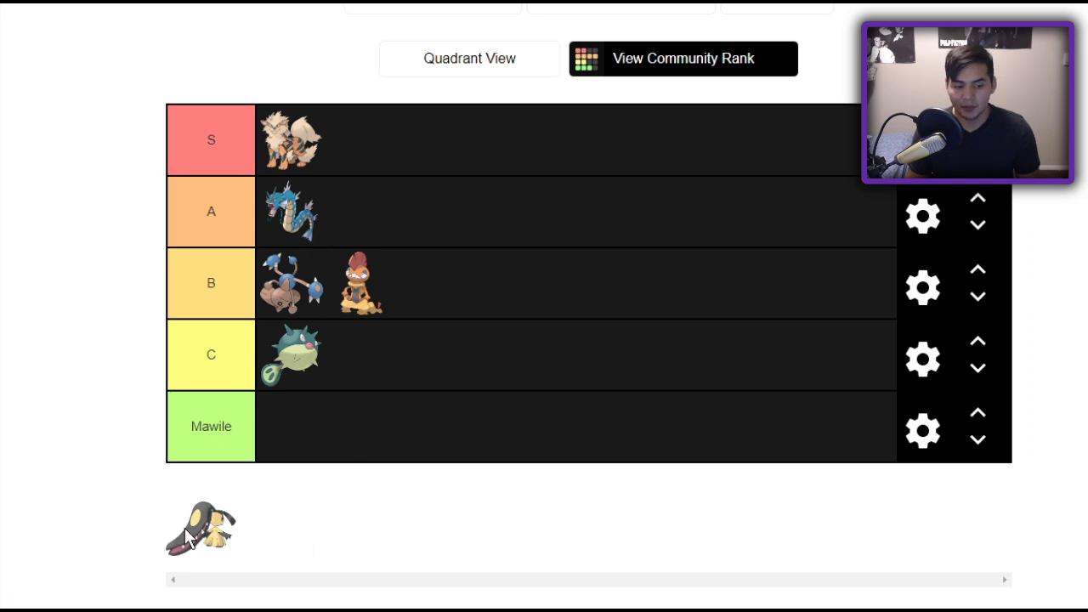
# Place the remaining Pokémon, Mawile, in the Mawile tier of the tier list.
pyautogui.moveTo(201, 534); pyautogui.dragTo(281, 438)
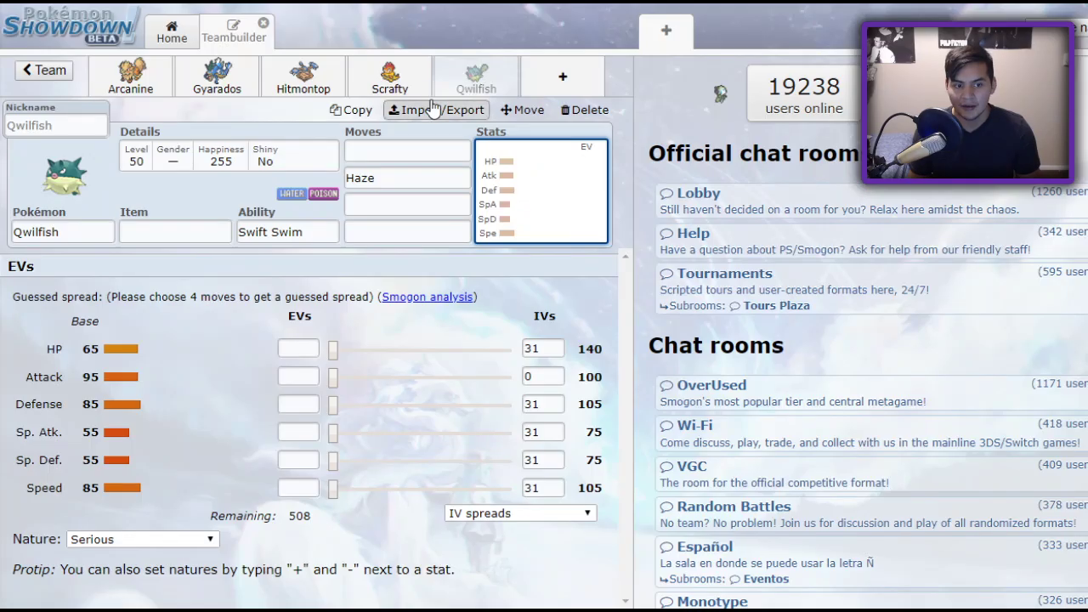
# Switch to the Pokémon Showdown teambuilder, add Mawile to the team, and delete Qwilfish.
pyautogui.click(574, 78)
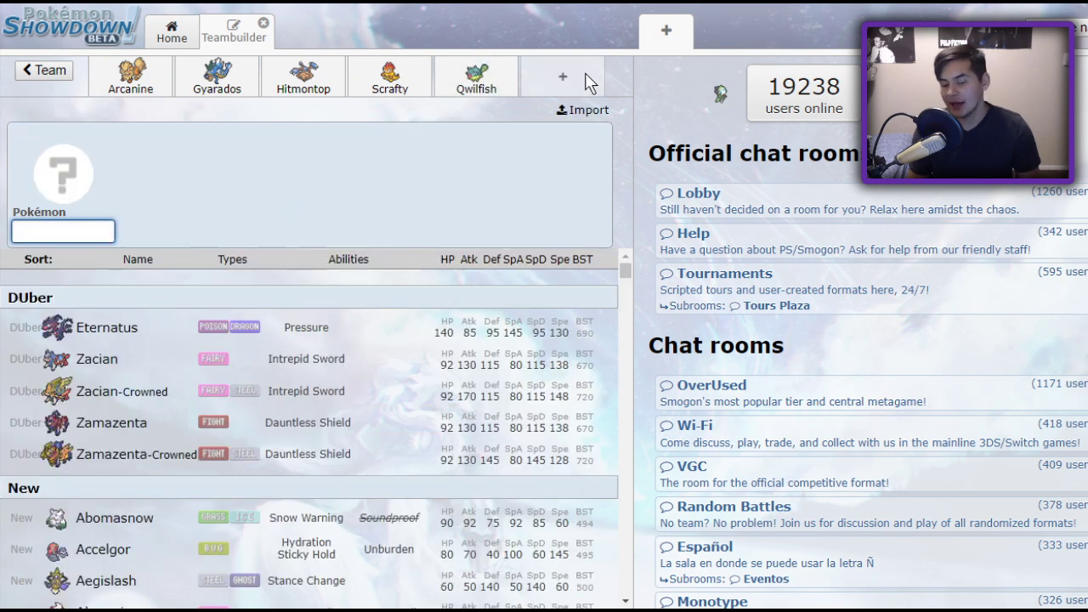
pyautogui.write('maw')
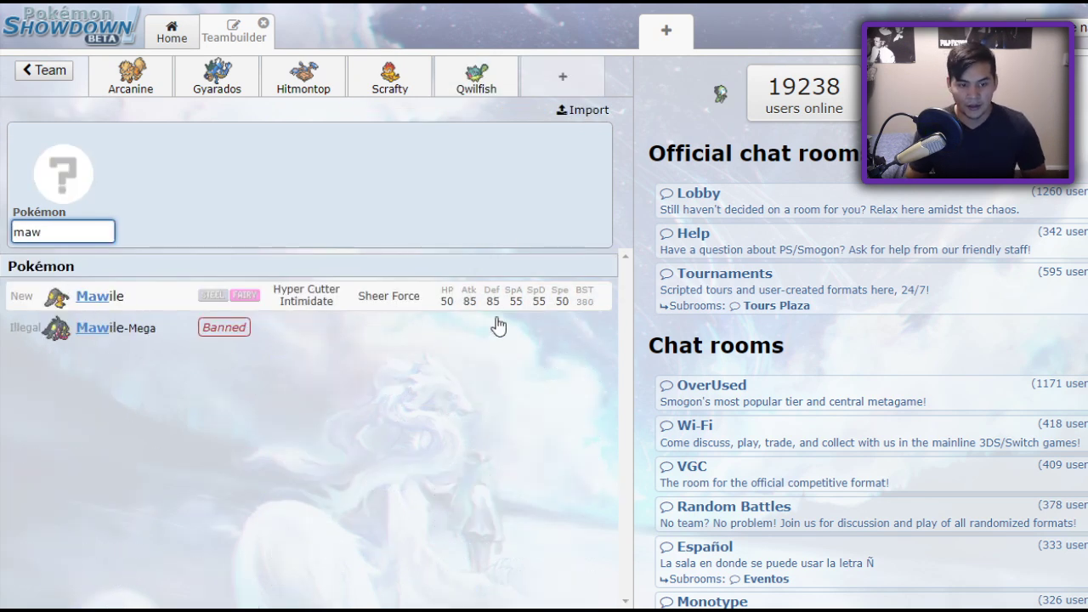
pyautogui.write('il')
pyautogui.press('Return')
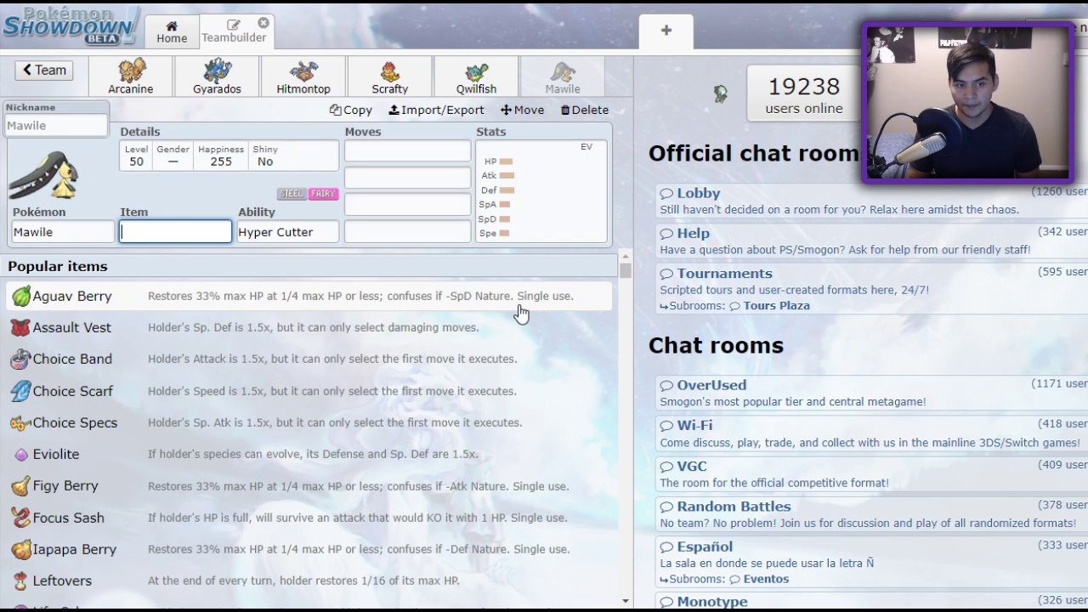
pyautogui.click(472, 75)
pyautogui.click(584, 110)
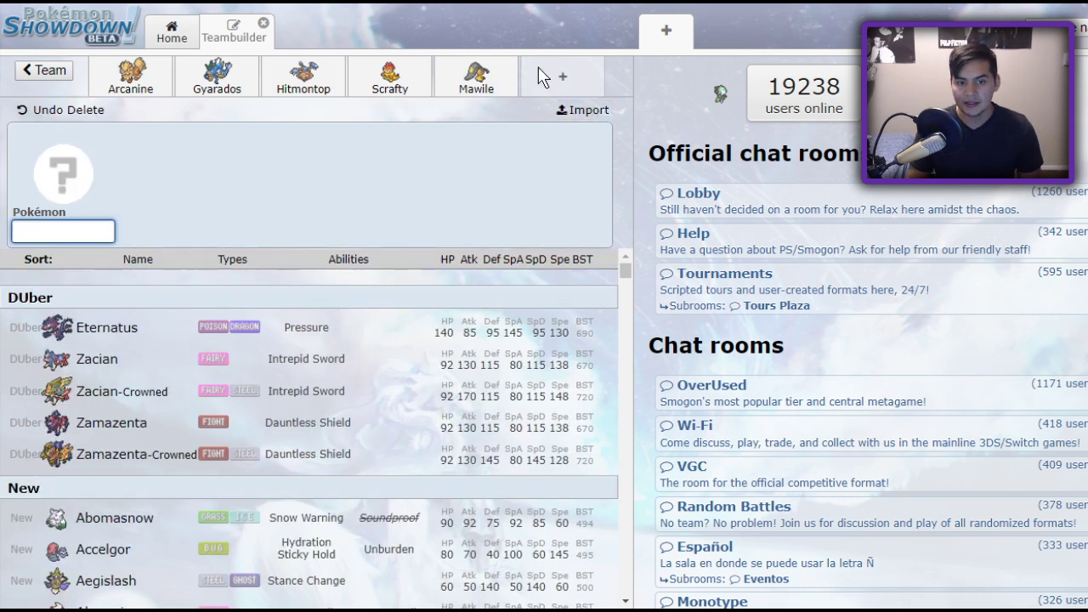
# Temporarily add Mawile-Mega to the team to review its base stats and Huge Power ability, and delete it again.
pyautogui.write('maw')
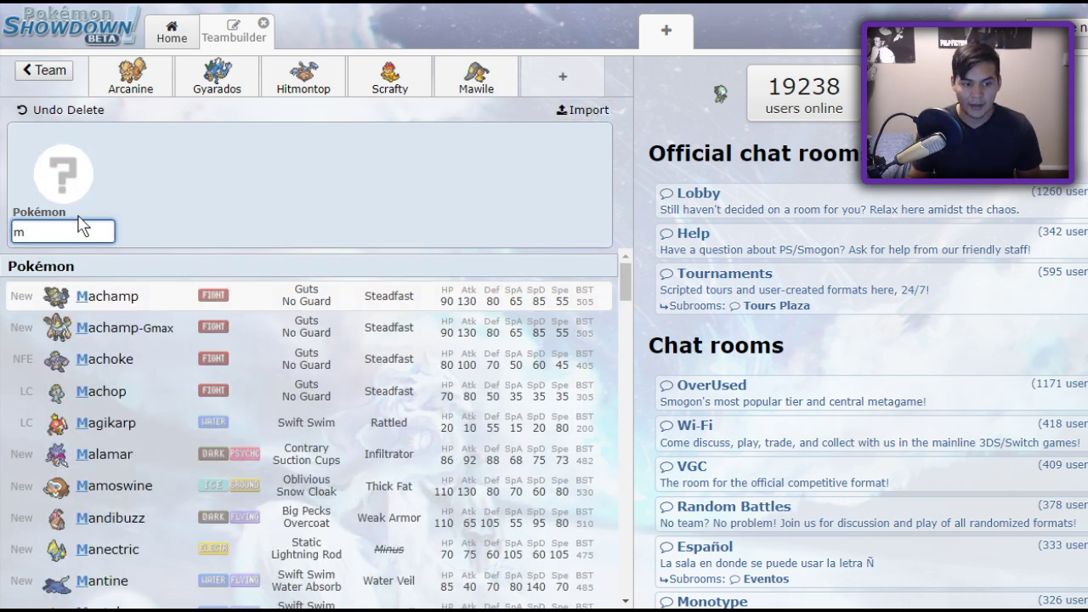
pyautogui.click(122, 328)
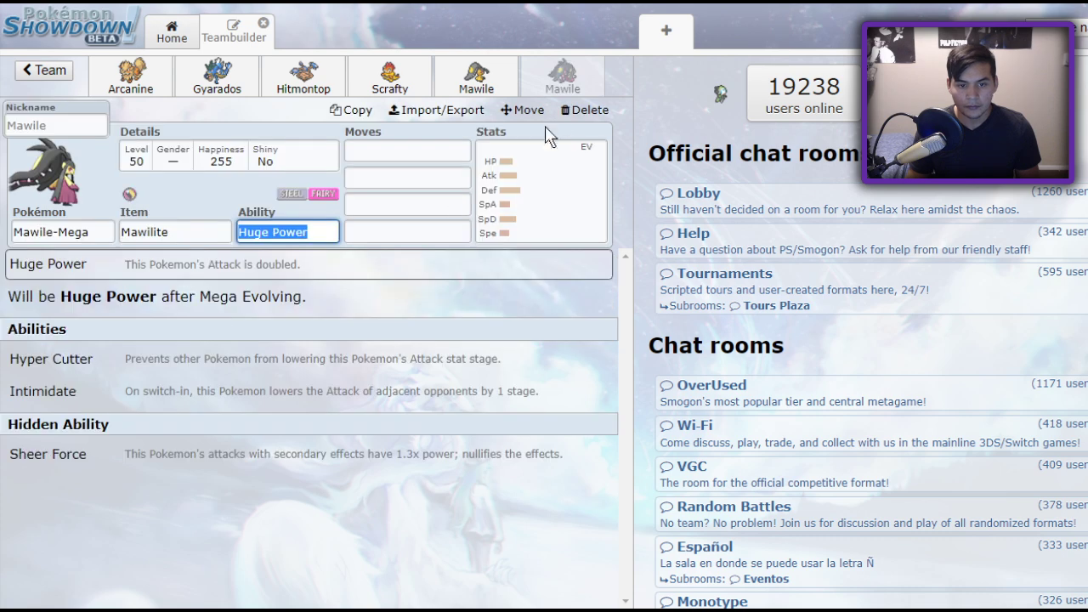
pyautogui.click(533, 215)
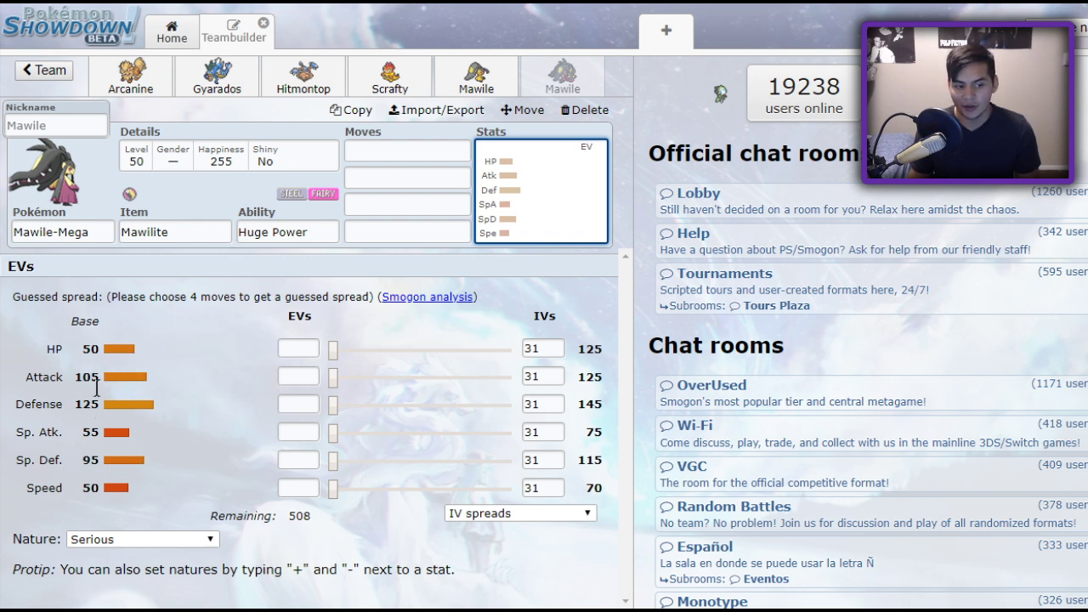
pyautogui.click(303, 231)
pyautogui.click(307, 232)
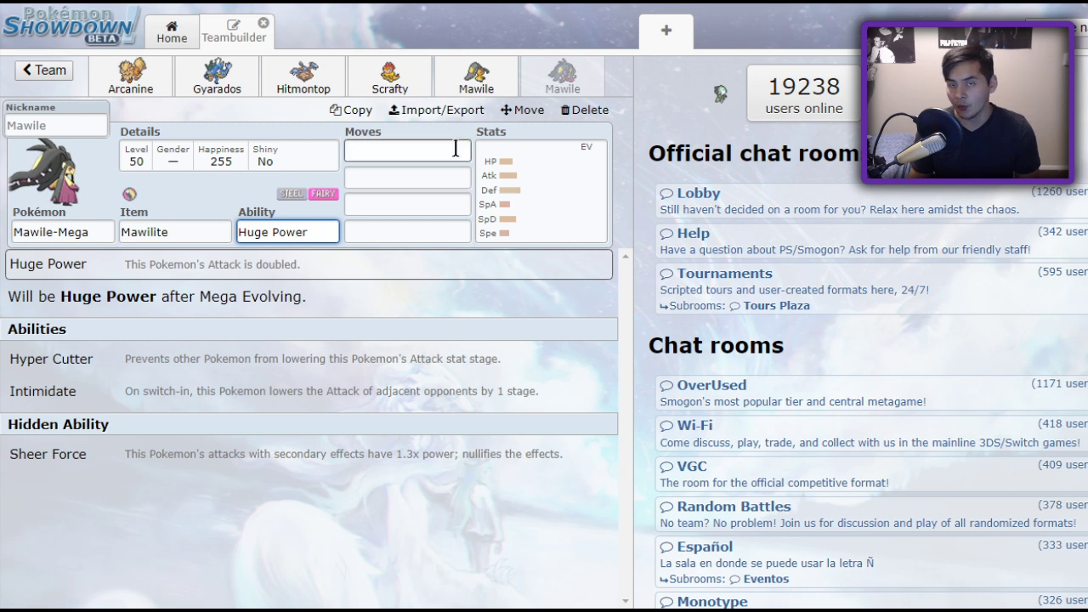
pyautogui.click(582, 110)
# Review regular Mawile's base stats and give it Taunt and Helping Hand as its first two moves.
pyautogui.click(476, 58)
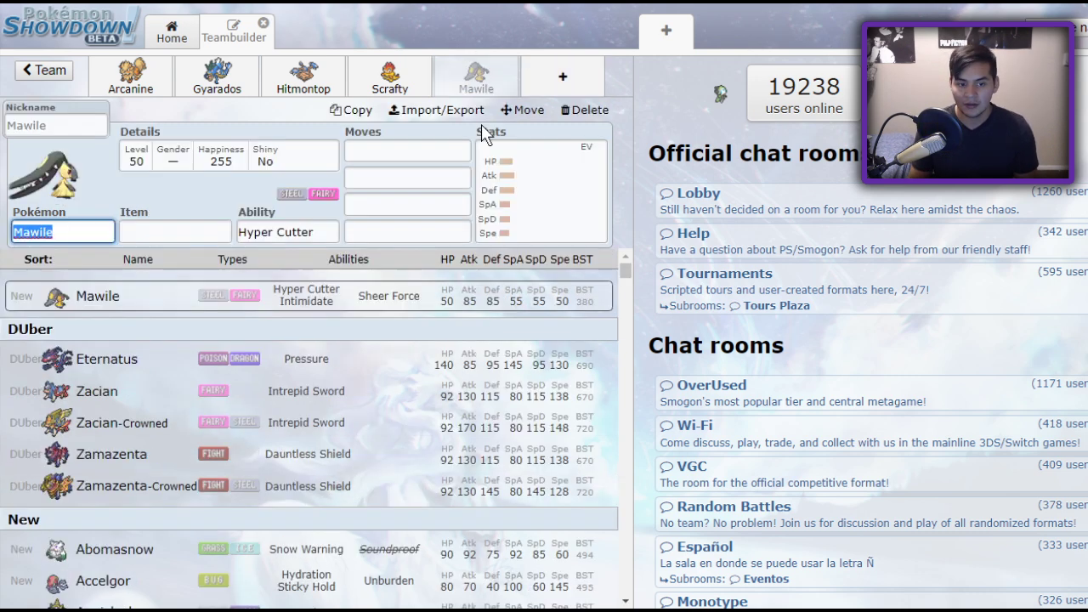
pyautogui.click(510, 174)
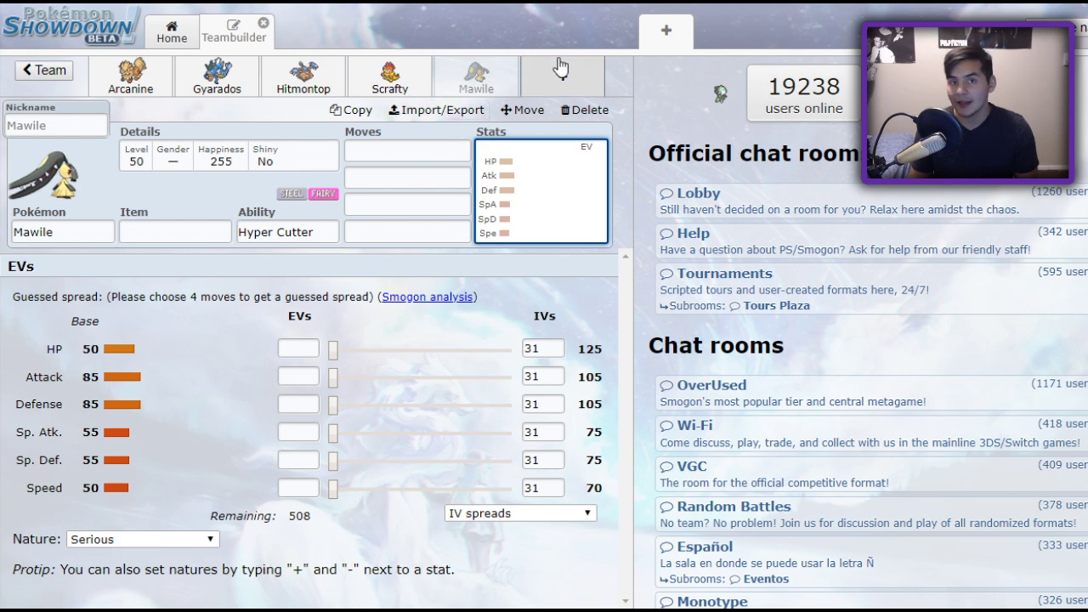
pyautogui.click(394, 153)
pyautogui.scroll(-2, 263, 420)
pyautogui.scroll(-6, 263, 421)
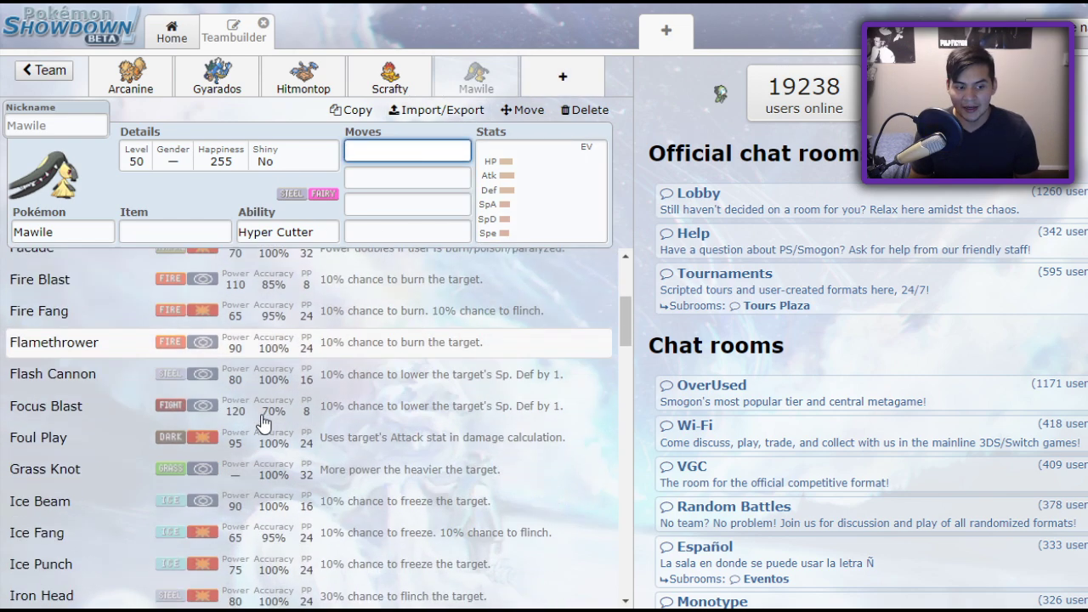
pyautogui.scroll(-5, 263, 421)
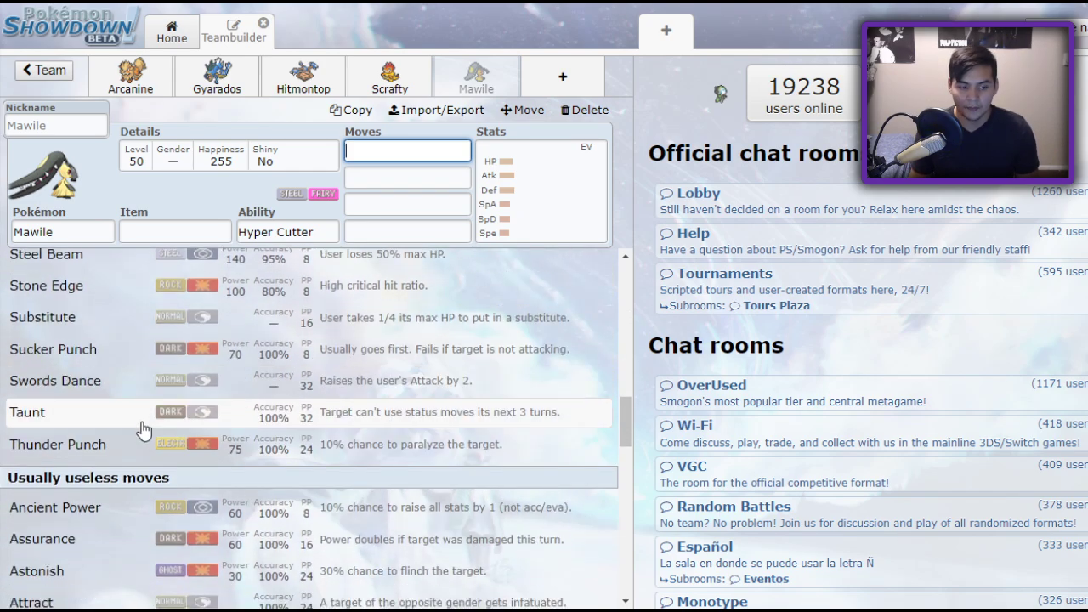
pyautogui.click(145, 418)
pyautogui.scroll(-4, 146, 417)
pyautogui.scroll(-5, 202, 436)
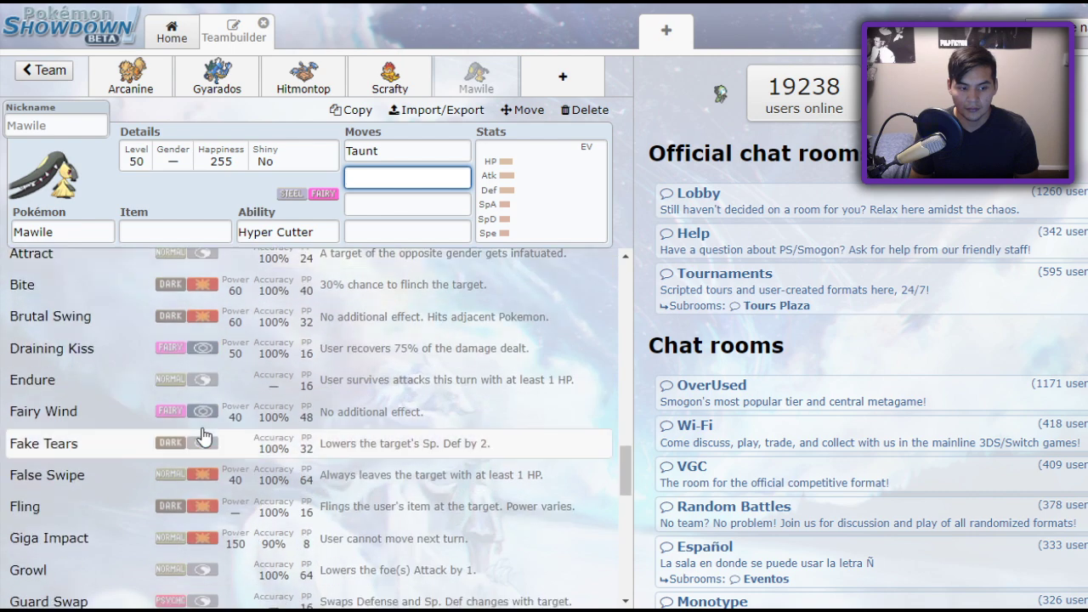
pyautogui.click(165, 372)
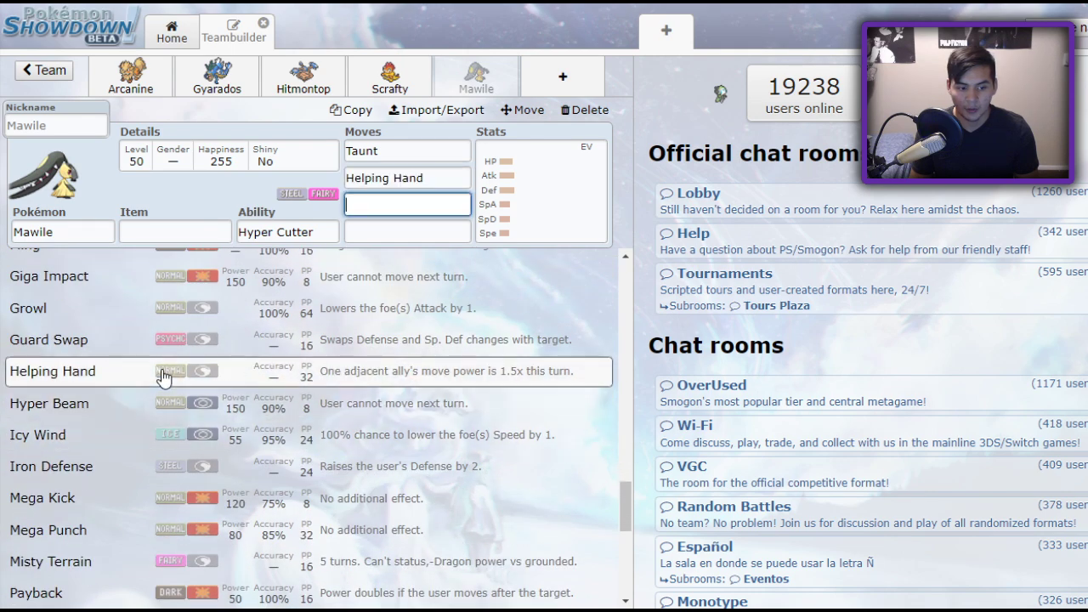
# Look through Mawile's other available moves and check its base stats again.
pyautogui.scroll(-5, 213, 412)
pyautogui.scroll(-1, 216, 408)
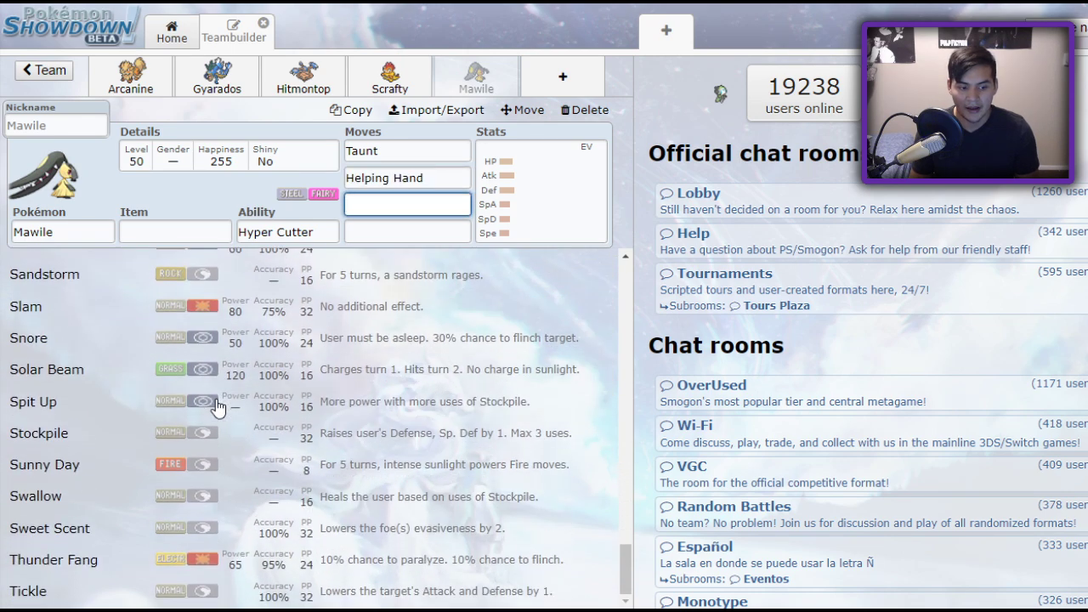
pyautogui.scroll(6, 216, 433)
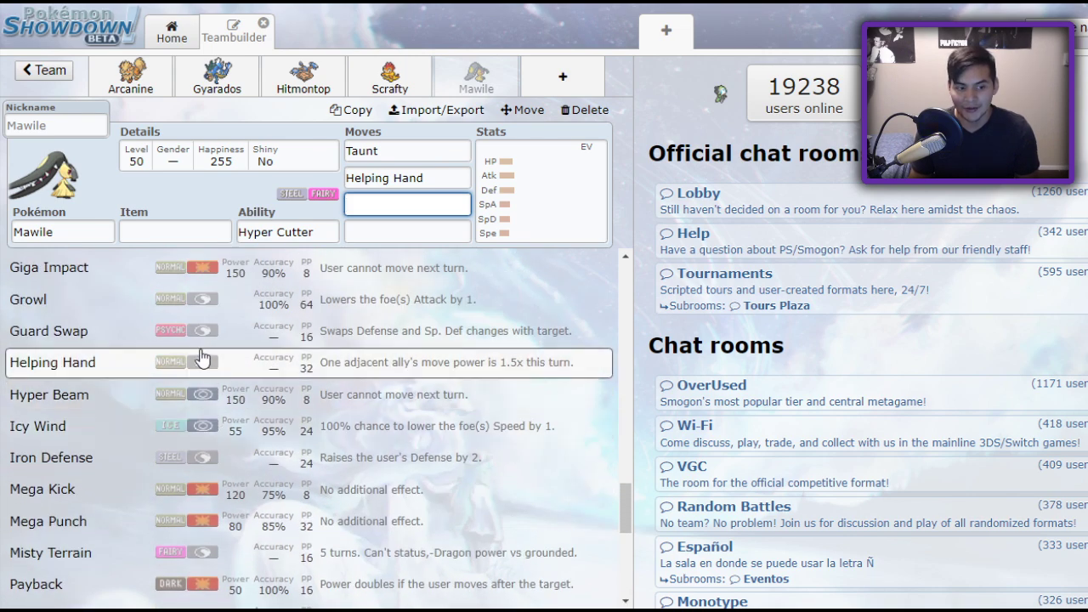
pyautogui.scroll(-15, 179, 350)
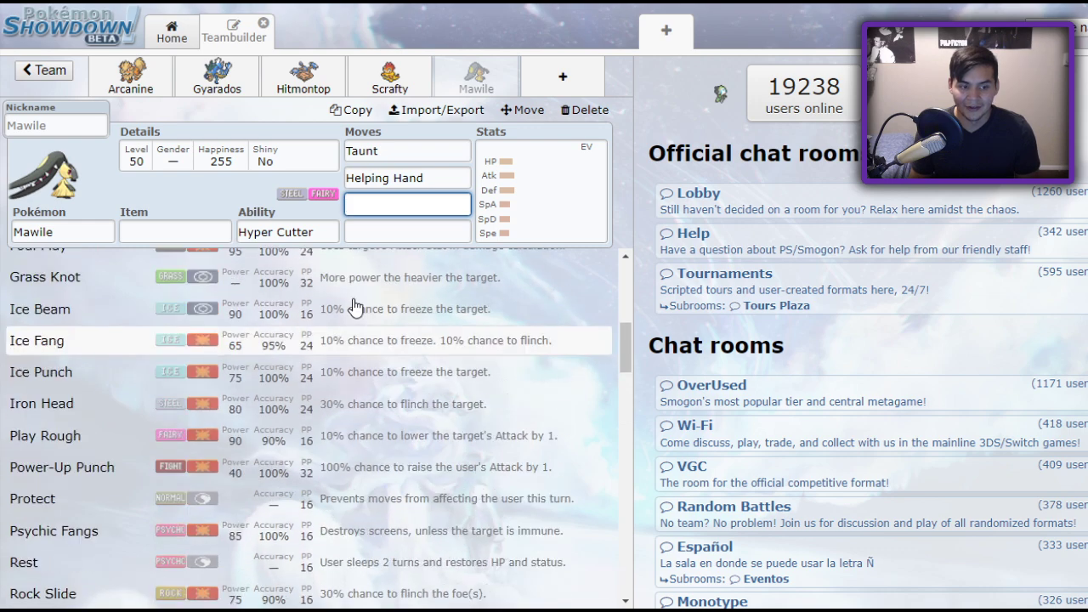
pyautogui.click(499, 233)
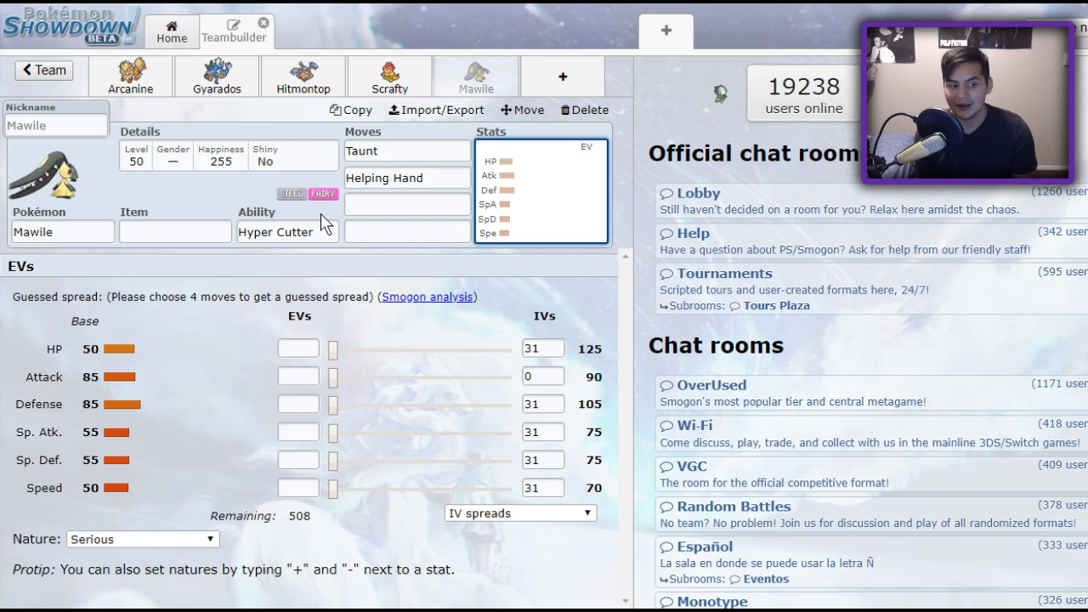
# Set Mawile's ability to Sheer Force and replace Taunt with Brick Break in its first move slot.
pyautogui.click(306, 231)
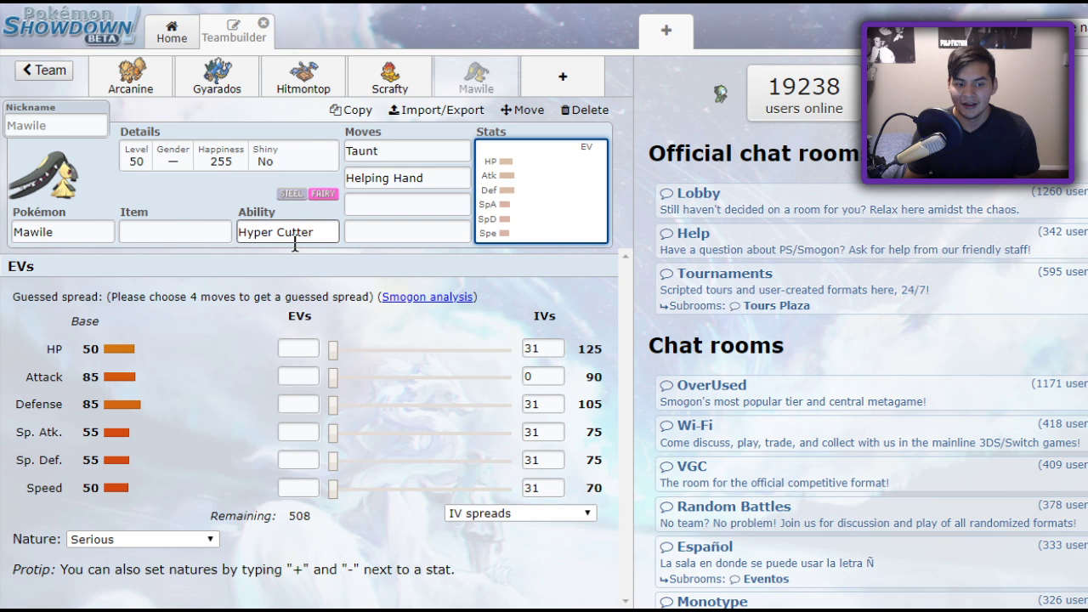
pyautogui.click(161, 368)
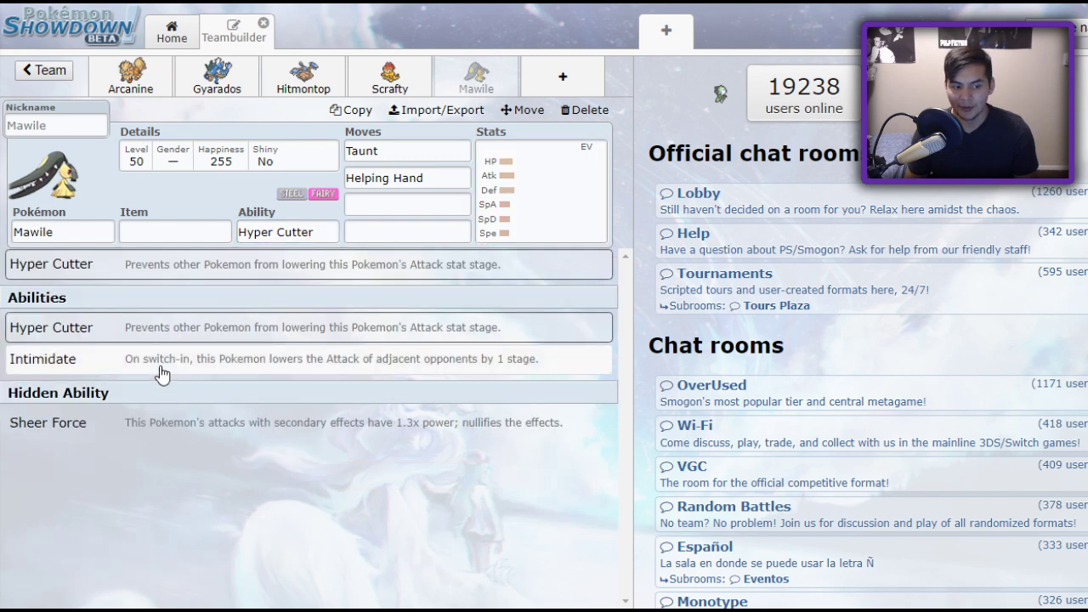
pyautogui.click(306, 231)
pyautogui.click(195, 420)
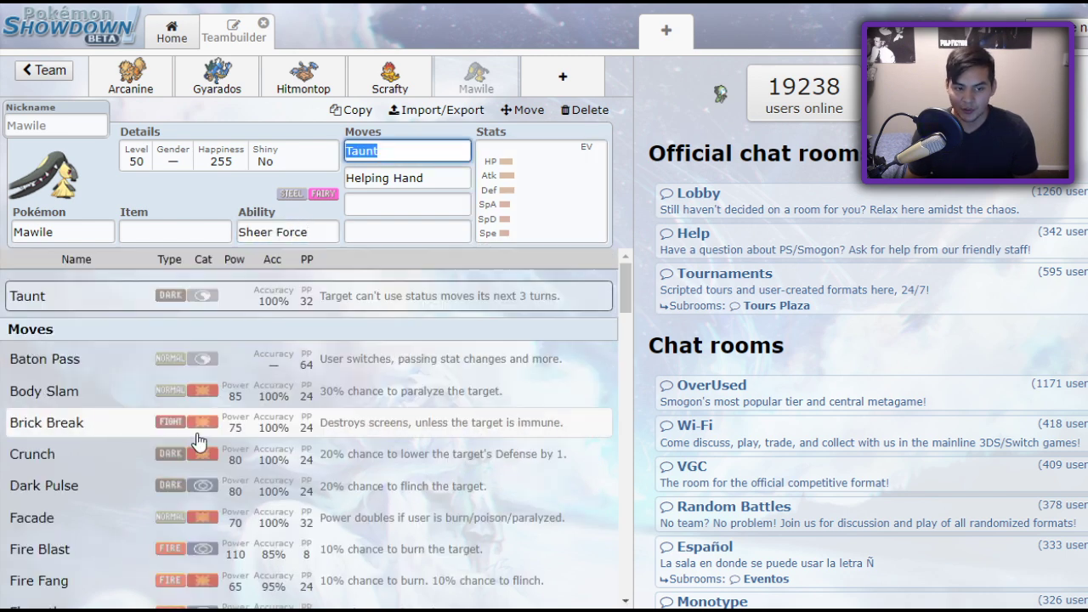
pyautogui.click(197, 422)
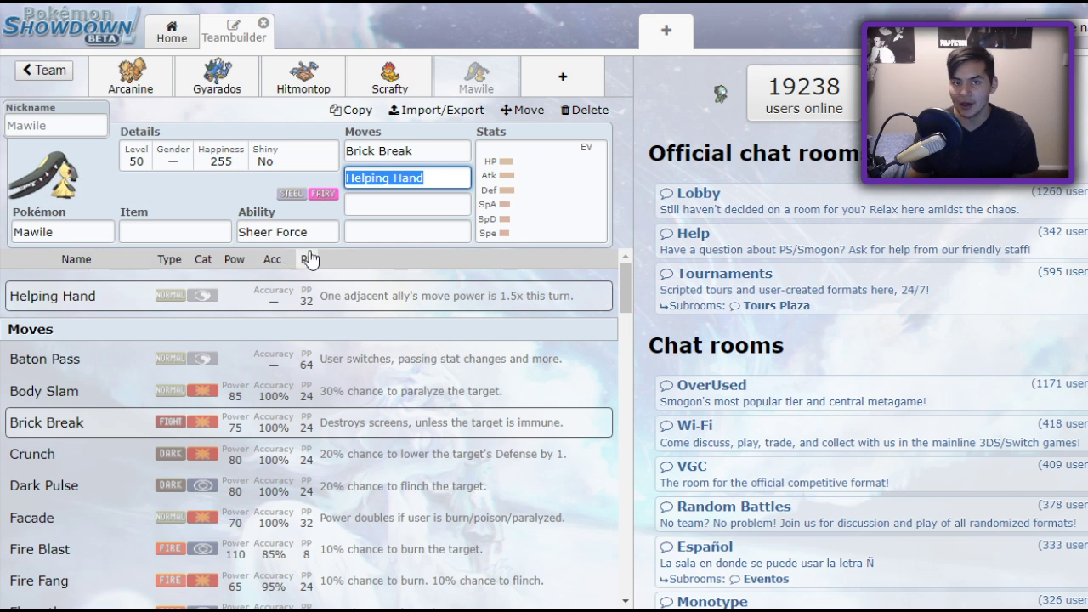